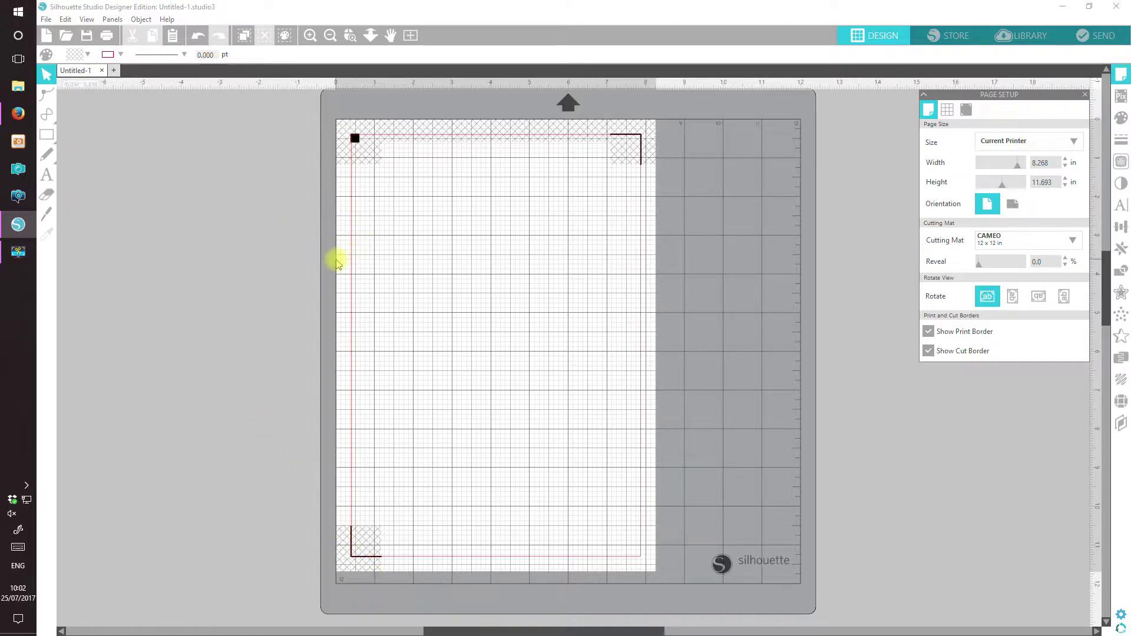
Turn on Snap to Grid in the page's grid settings
{"action": "left_click", "coordinate": [350, 37]}
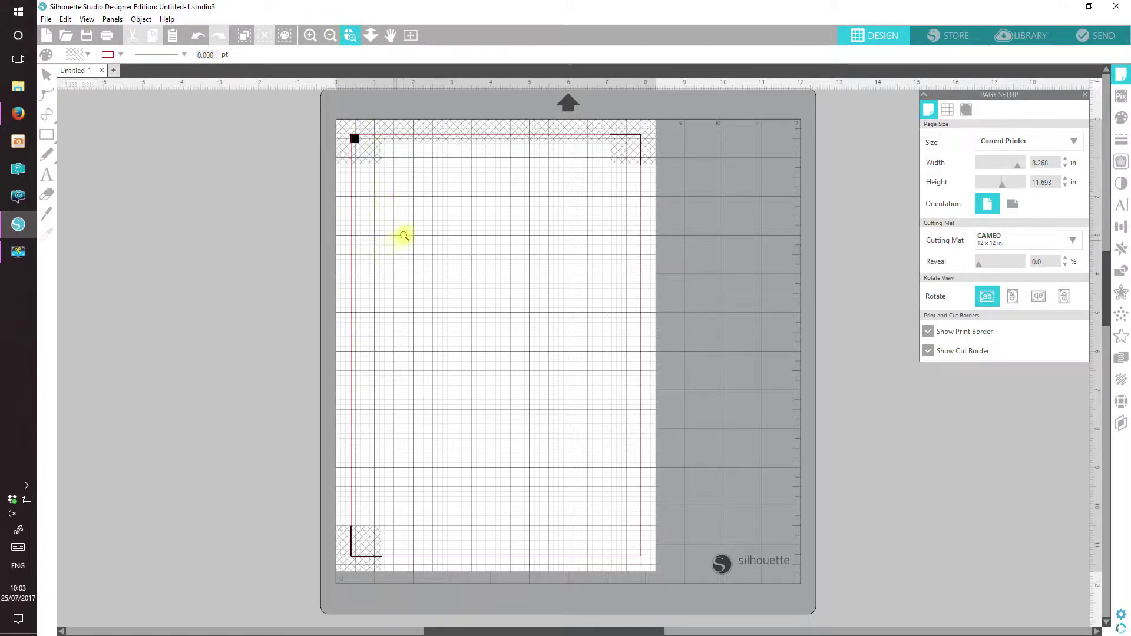
{"action": "left_click_drag", "start_coordinate": [406, 228], "coordinate": [580, 405]}
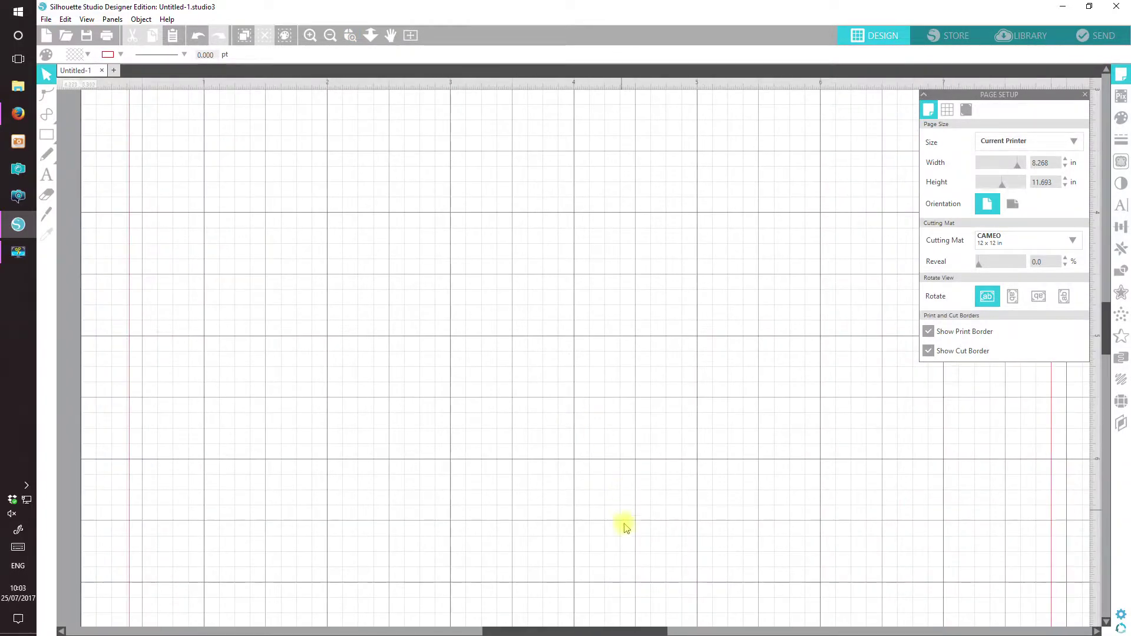
{"action": "left_click_drag", "start_coordinate": [574, 629], "coordinate": [606, 629]}
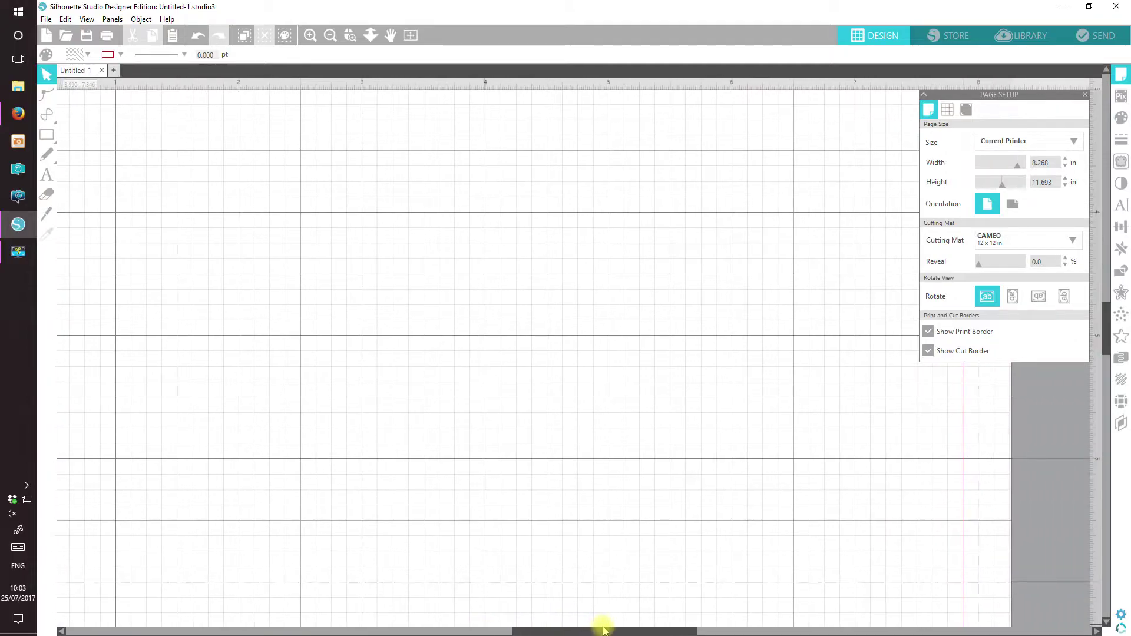
{"action": "left_click", "coordinate": [948, 111]}
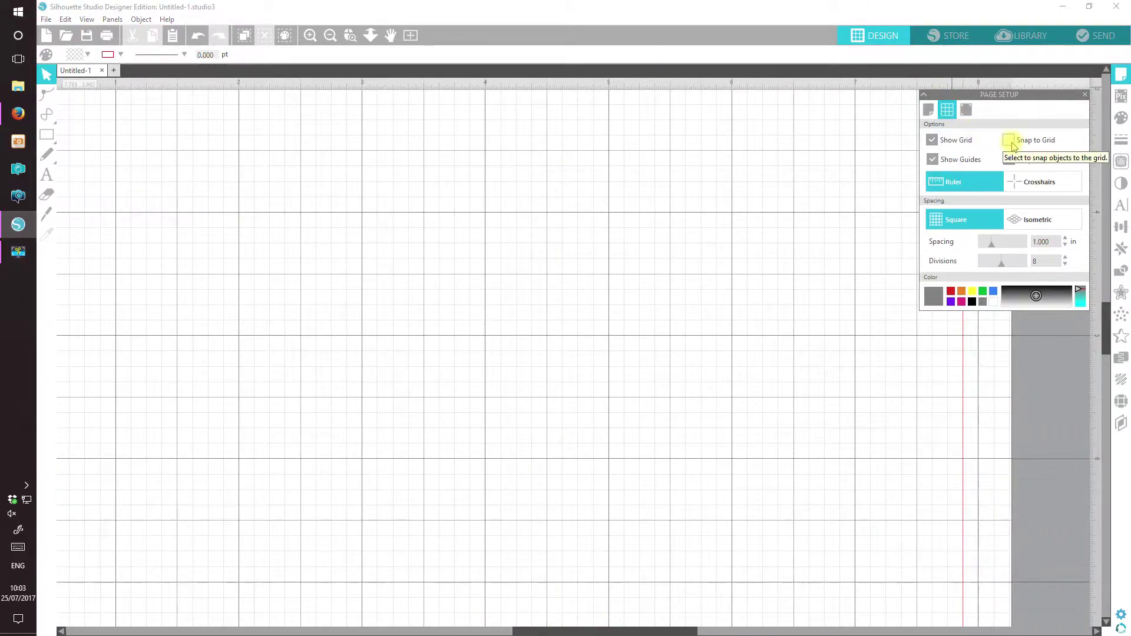
{"action": "left_click", "coordinate": [1011, 141]}
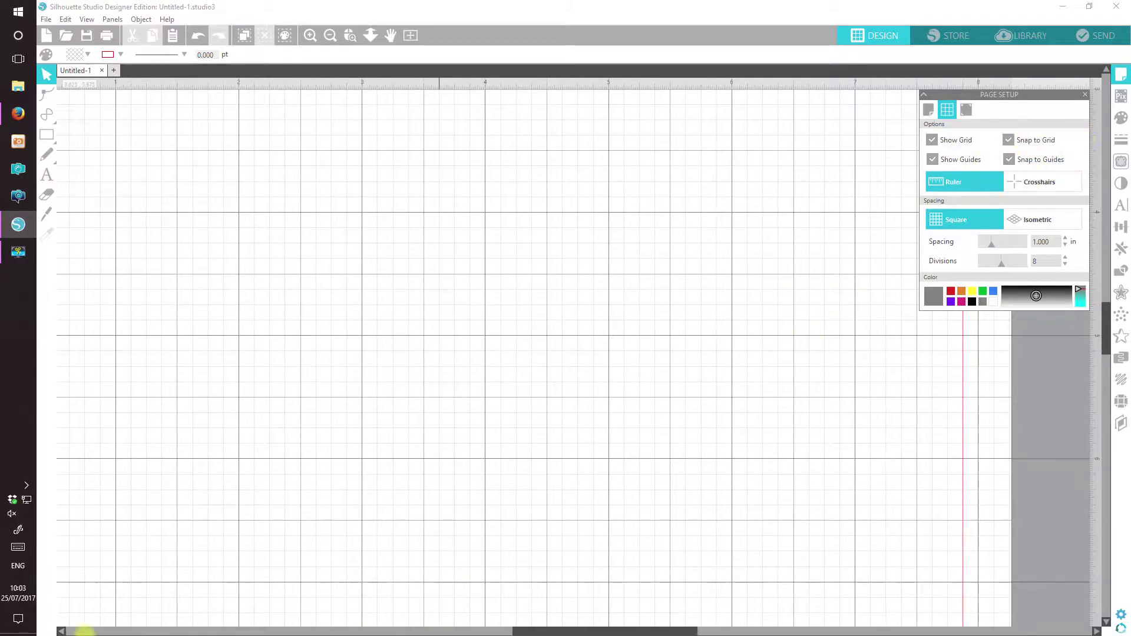
Show the fill settings beside the page setup and choose light pink (FFCCCC) as the fill colour
{"action": "left_click", "coordinate": [1121, 118]}
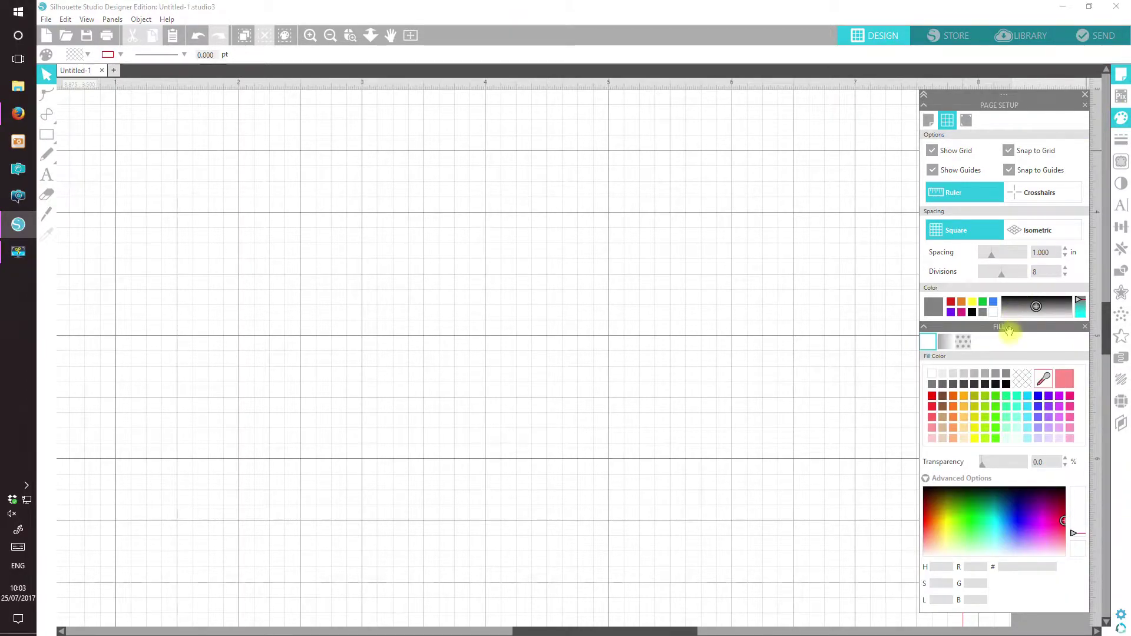
{"action": "left_click_drag", "start_coordinate": [1009, 330], "coordinate": [848, 94]}
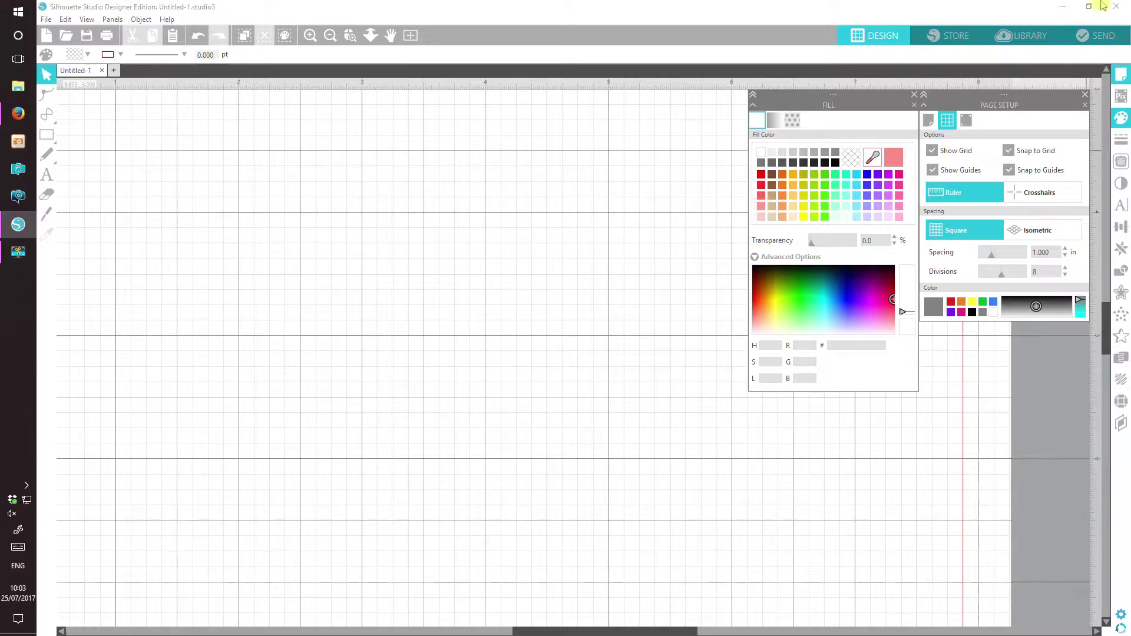
{"action": "left_click", "coordinate": [761, 217]}
Draw a closed six-point curved heart outline about 2.25 in wide and 2 in high, starting and ending at the centre notch
{"action": "mouse_move", "coordinate": [44, 120]}
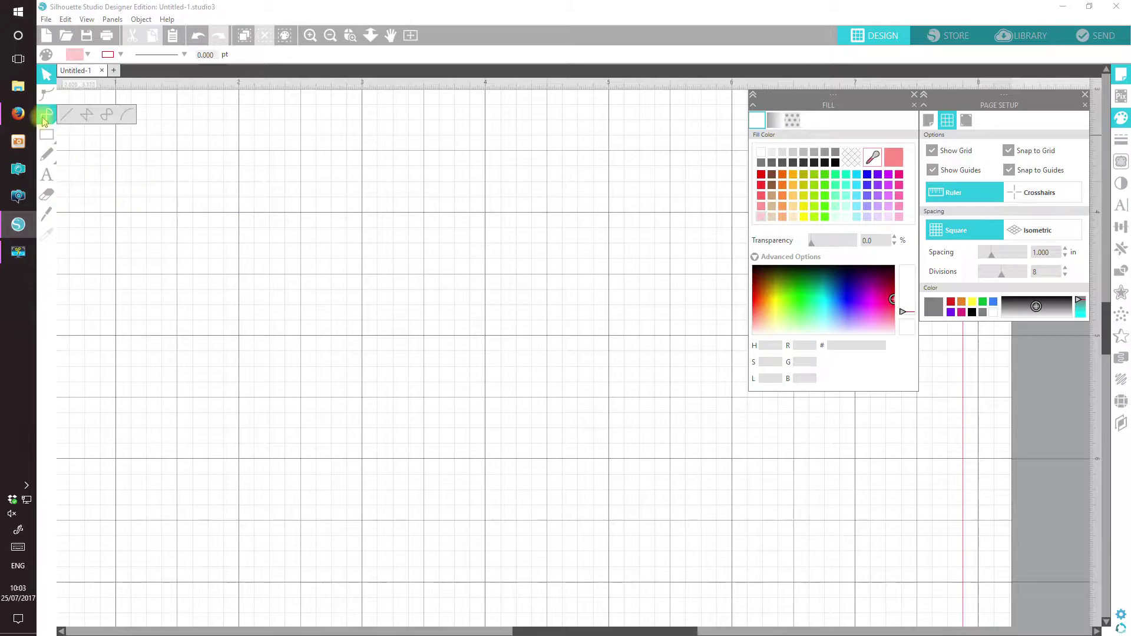
{"action": "left_click", "coordinate": [105, 118]}
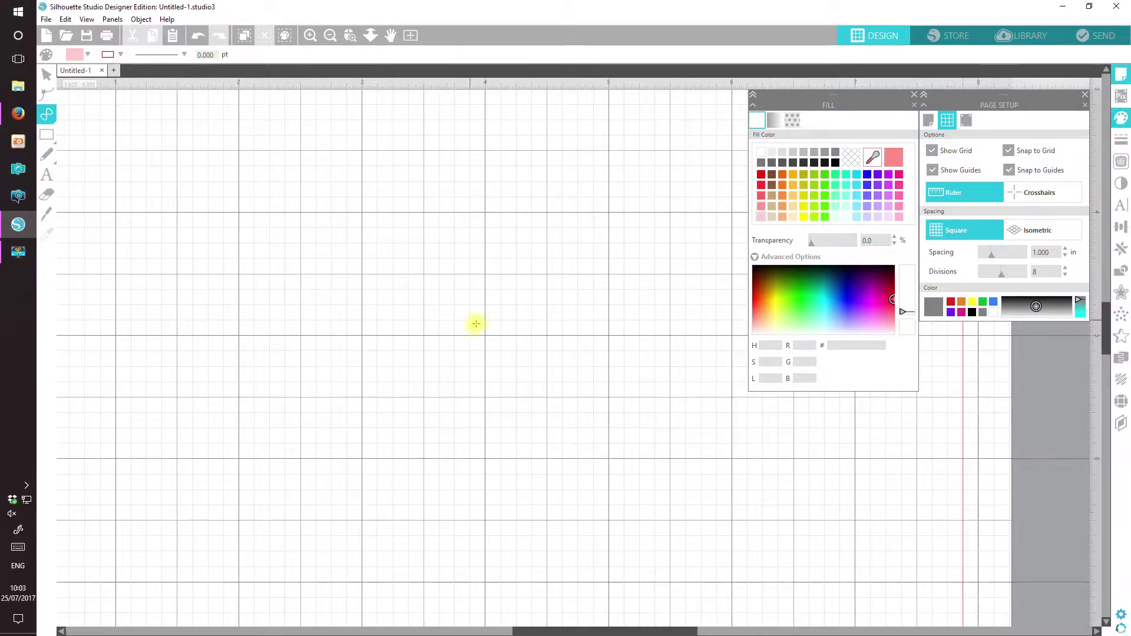
{"action": "left_click", "coordinate": [424, 274]}
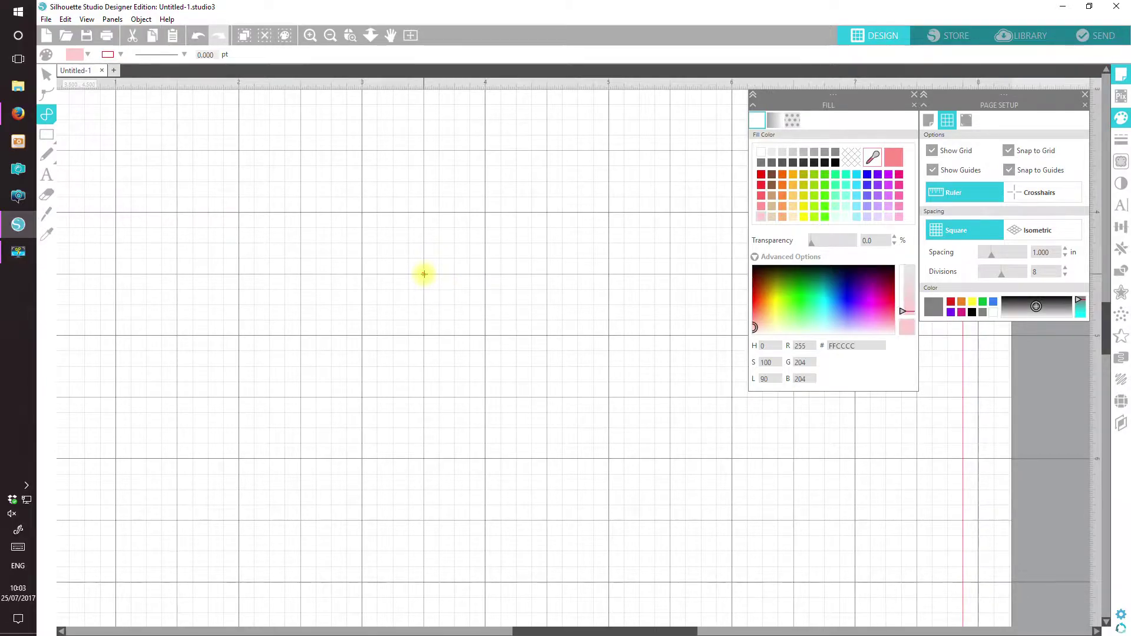
{"action": "left_click", "coordinate": [361, 212]}
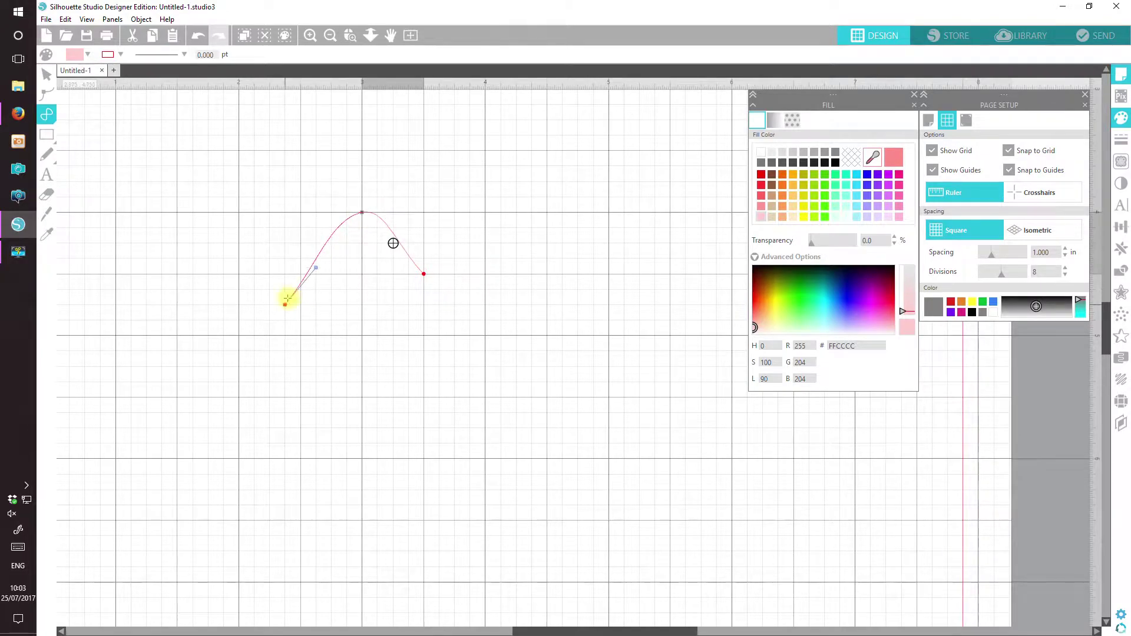
{"action": "left_click", "coordinate": [285, 289]}
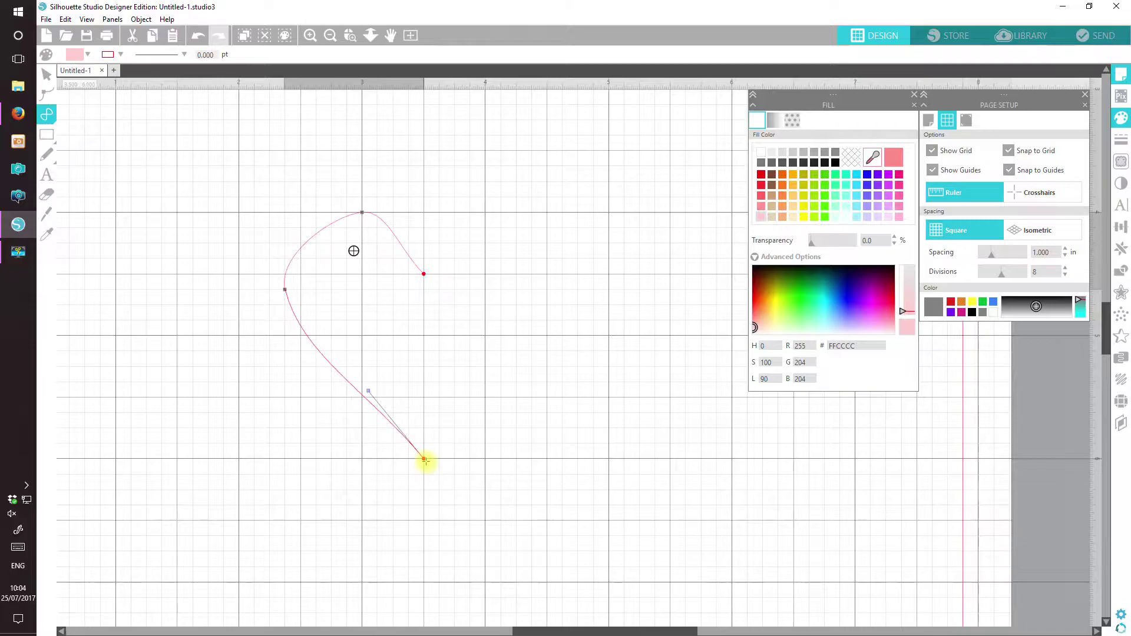
{"action": "left_click", "coordinate": [424, 459]}
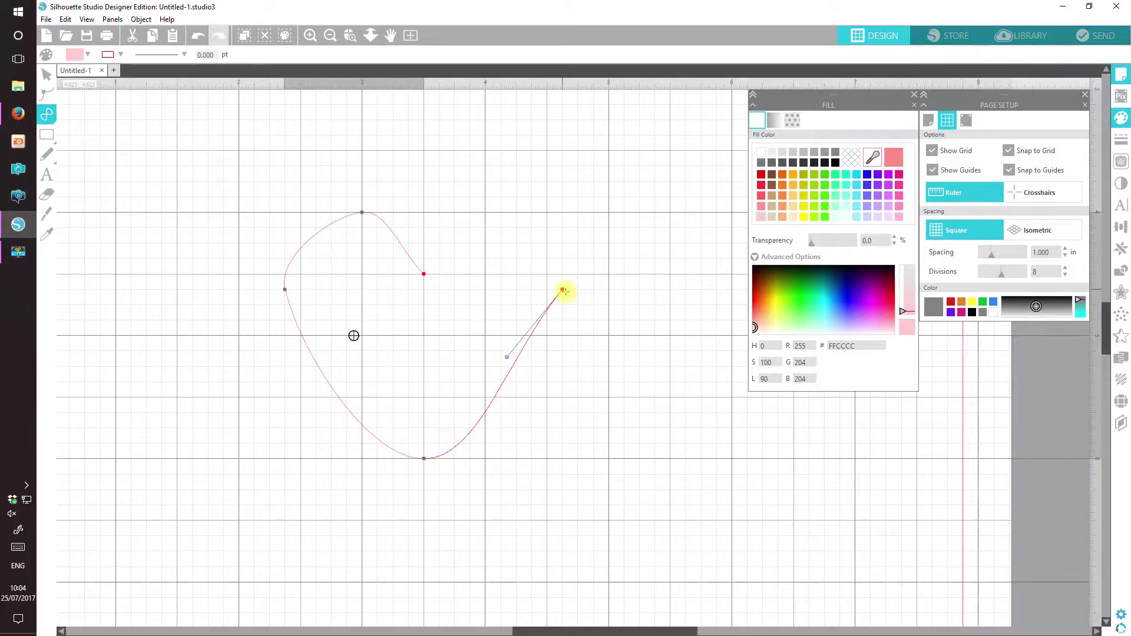
{"action": "left_click", "coordinate": [563, 291]}
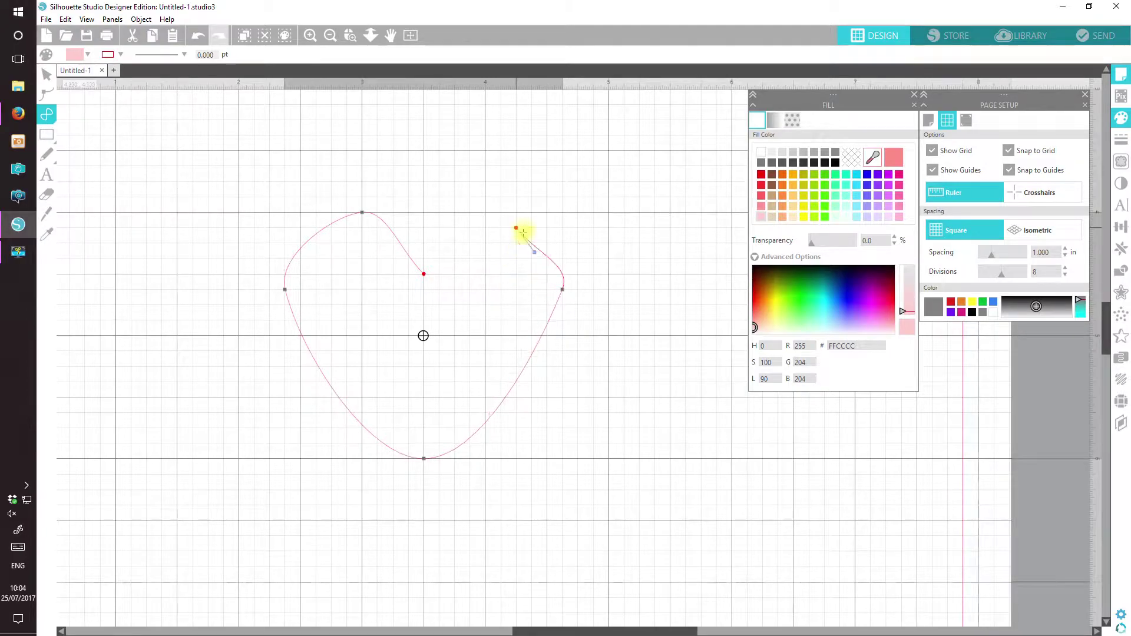
{"action": "left_click", "coordinate": [485, 212]}
{"action": "left_click", "coordinate": [423, 274]}
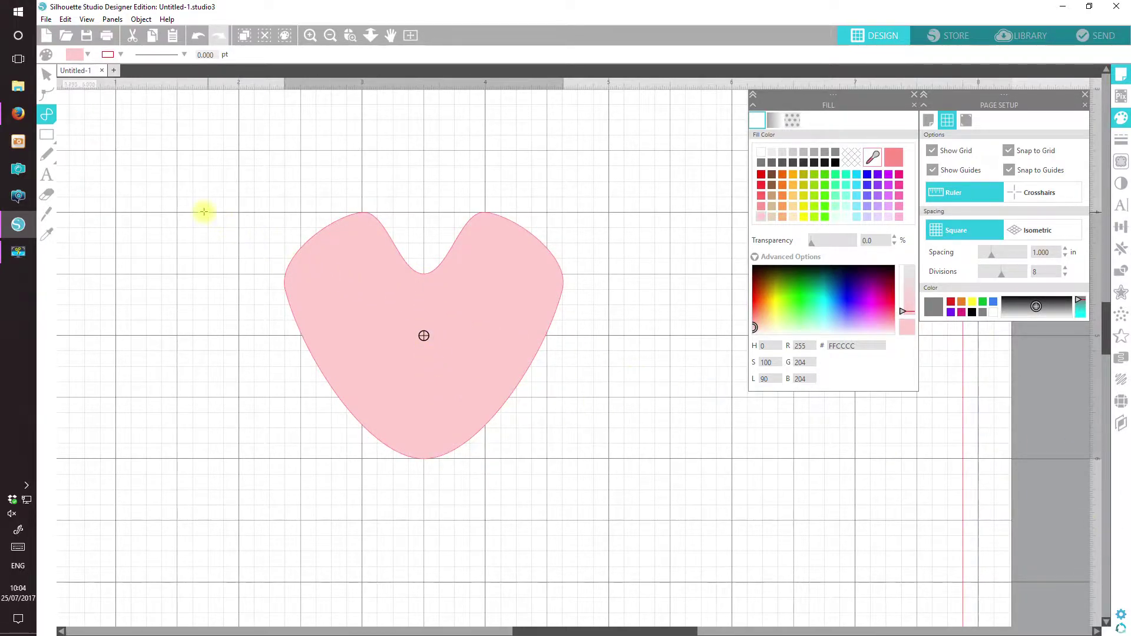
Edit the heart's points: change the bottom point to a corner and angle both its handles upward symmetrically to form a tip
{"action": "left_click", "coordinate": [47, 75]}
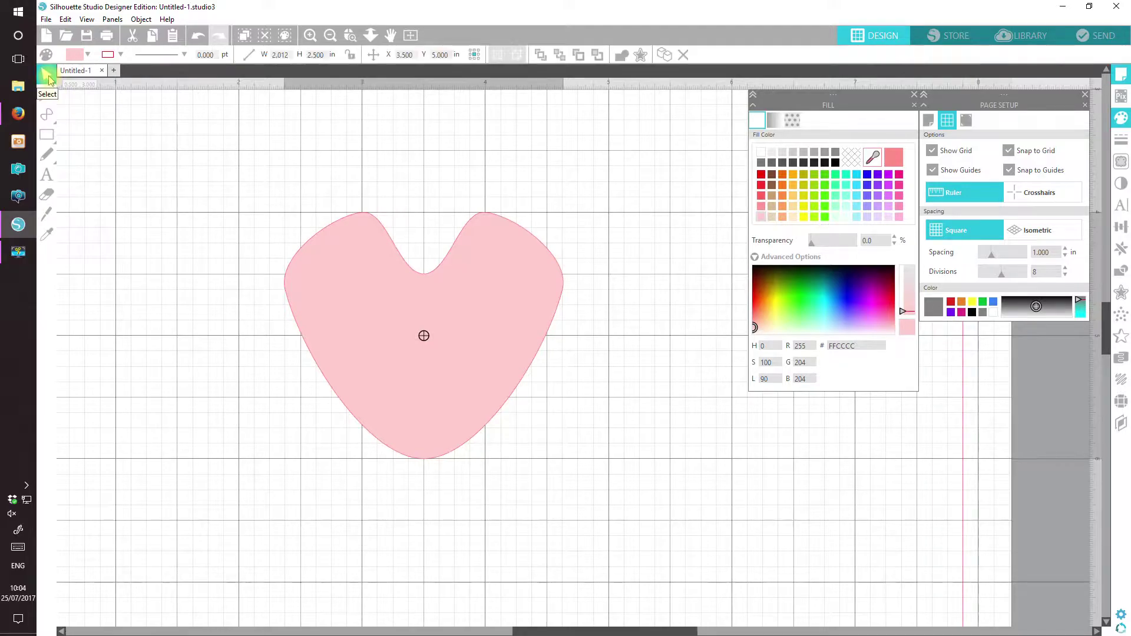
{"action": "double_click", "coordinate": [335, 328]}
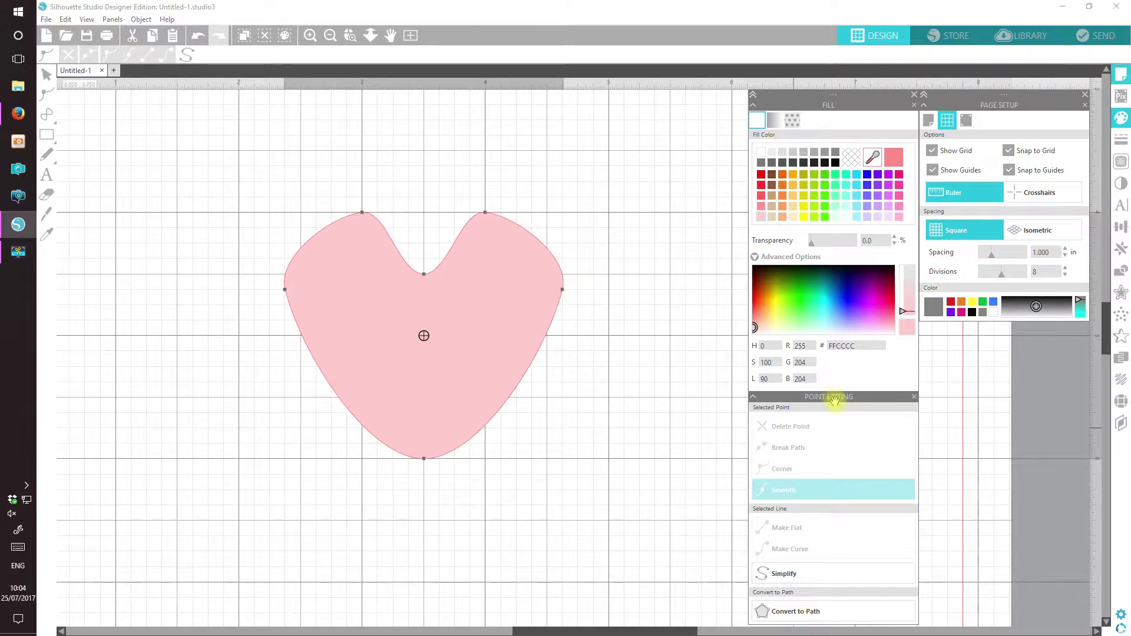
{"action": "left_click_drag", "start_coordinate": [834, 399], "coordinate": [999, 330]}
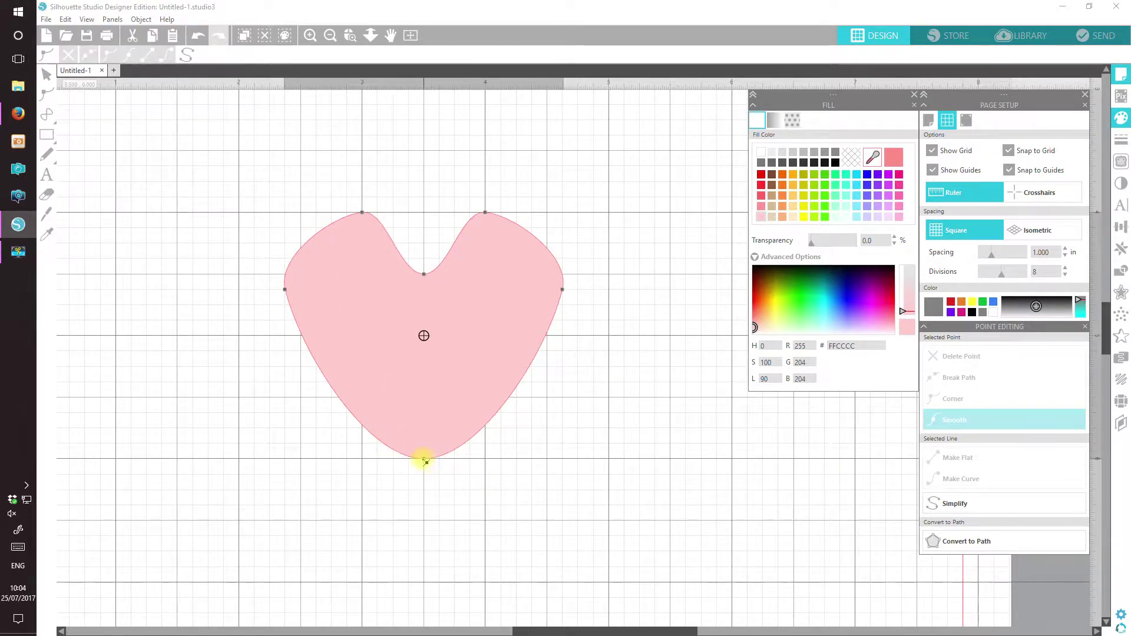
{"action": "left_click", "coordinate": [424, 458]}
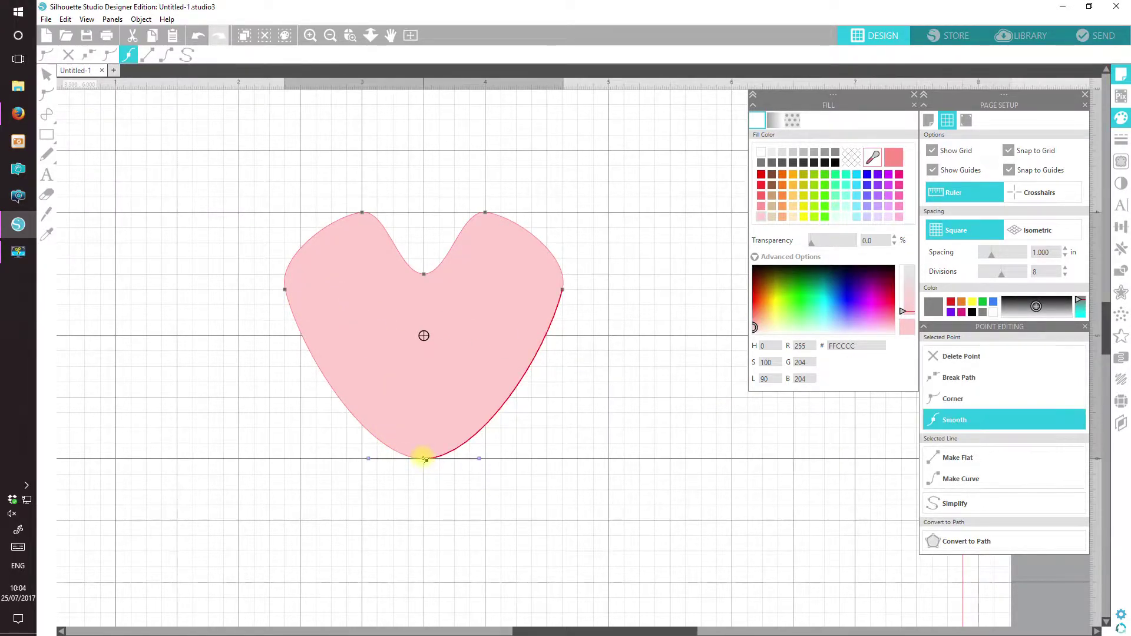
{"action": "left_click", "coordinate": [945, 401]}
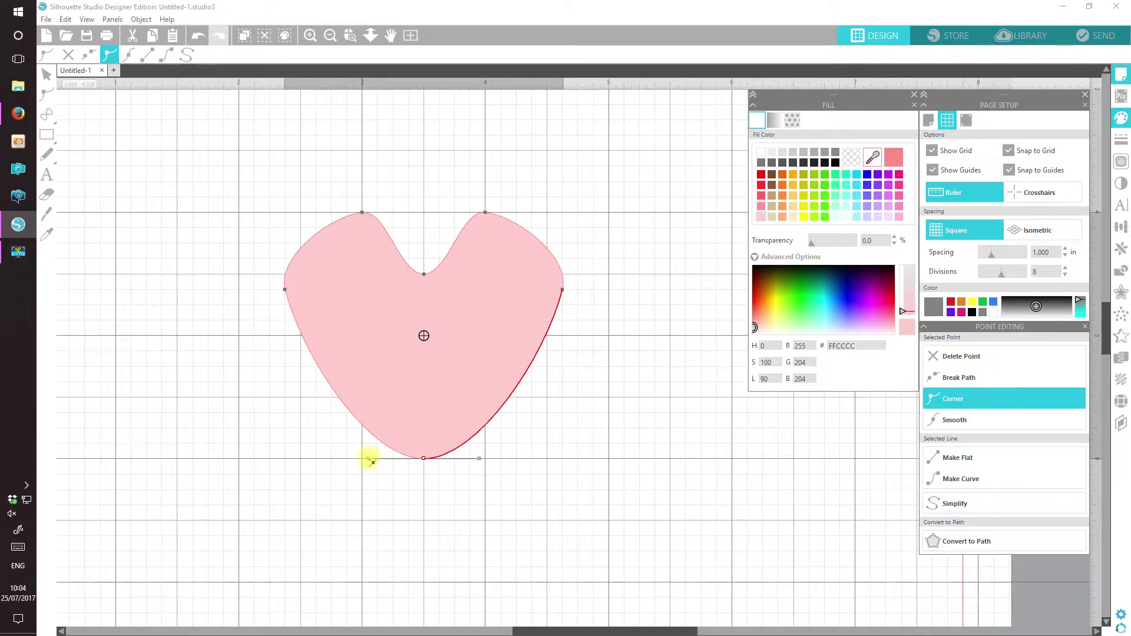
{"action": "left_click_drag", "start_coordinate": [370, 460], "coordinate": [399, 452]}
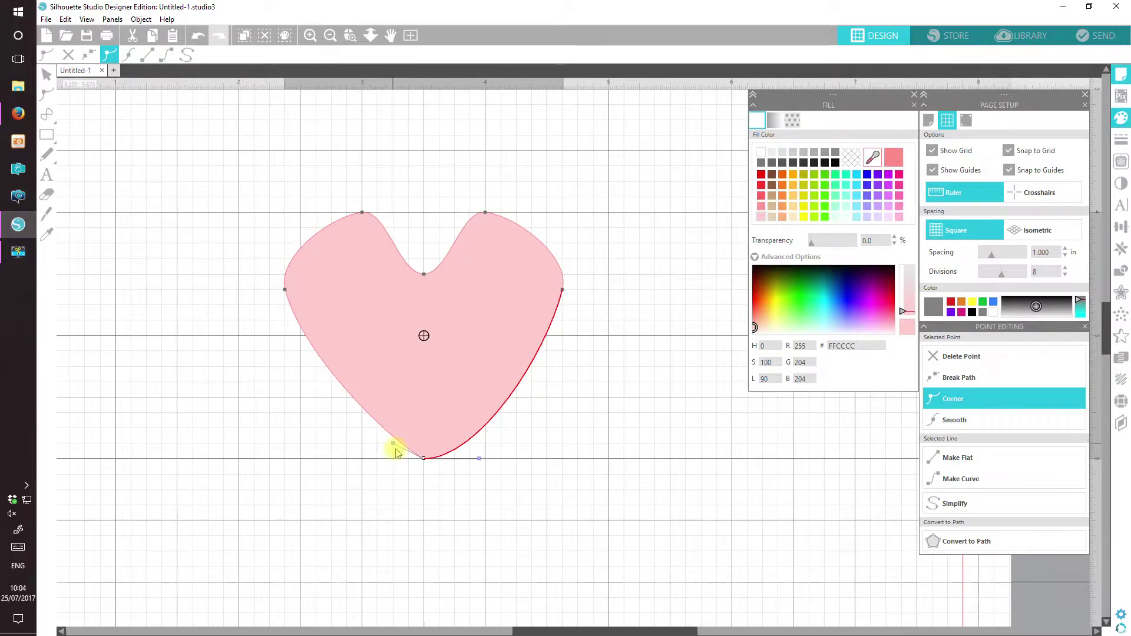
{"action": "left_click_drag", "start_coordinate": [481, 462], "coordinate": [472, 448]}
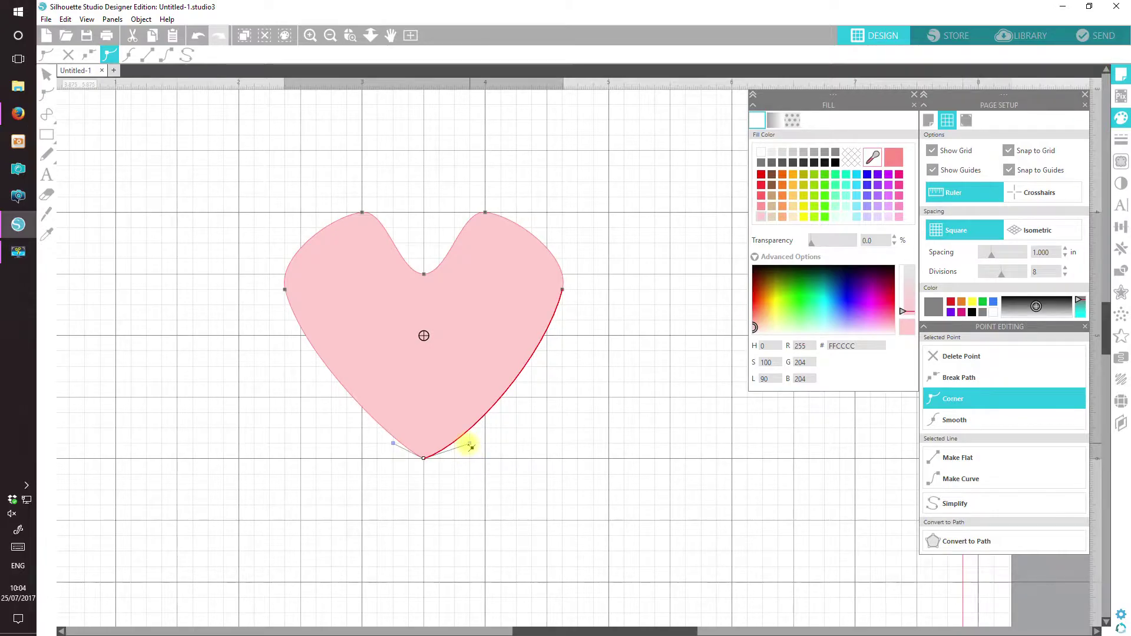
{"action": "left_click_drag", "start_coordinate": [471, 447], "coordinate": [460, 447]}
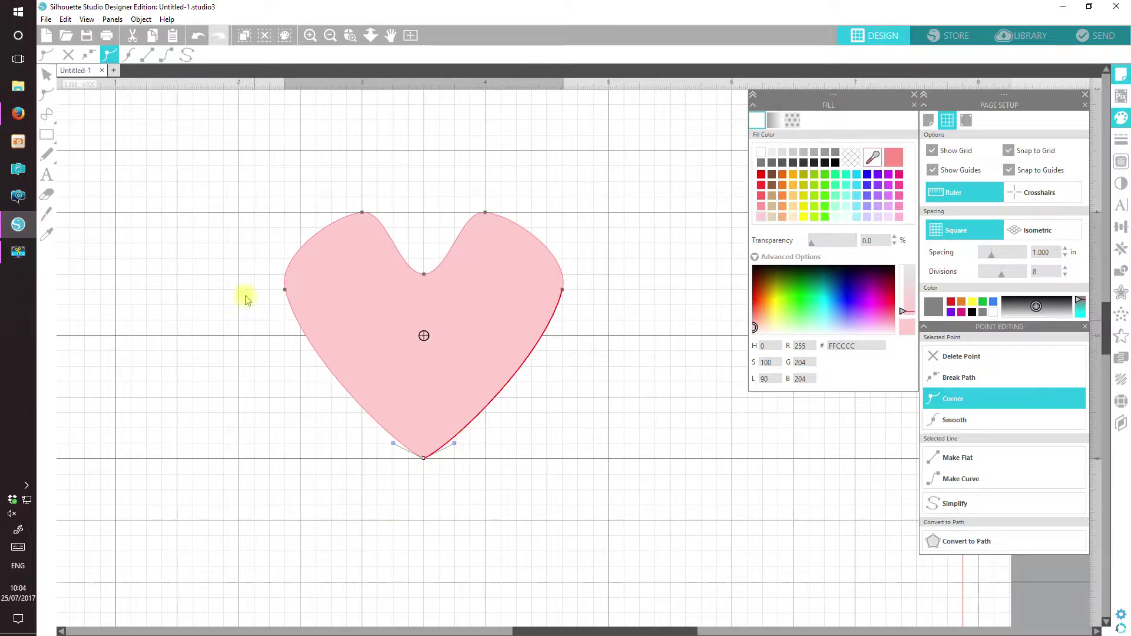
Raise the heart's centre notch point one grid division and angle both its handles upward to form a sharp V
{"action": "left_click", "coordinate": [425, 275]}
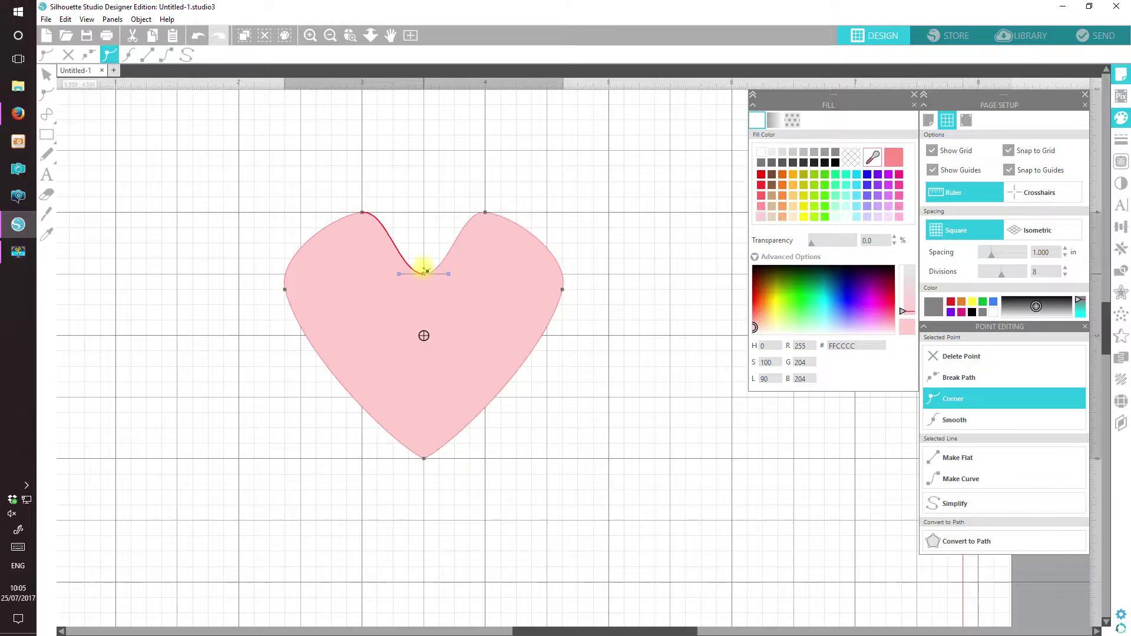
{"action": "left_click_drag", "start_coordinate": [423, 277], "coordinate": [425, 268]}
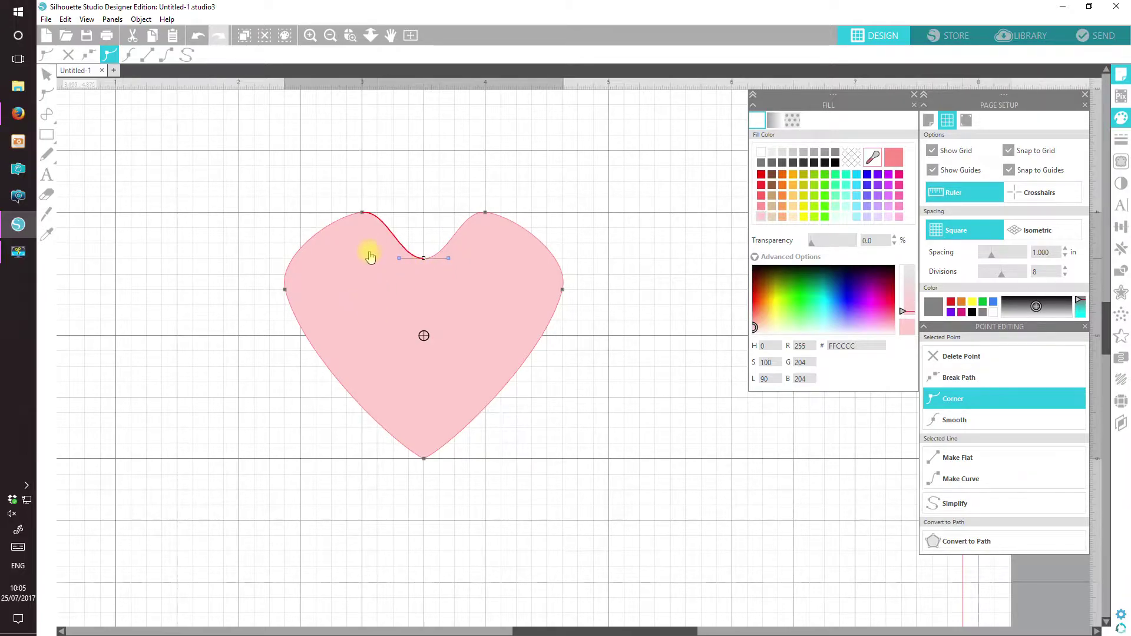
{"action": "left_click_drag", "start_coordinate": [452, 262], "coordinate": [442, 251]}
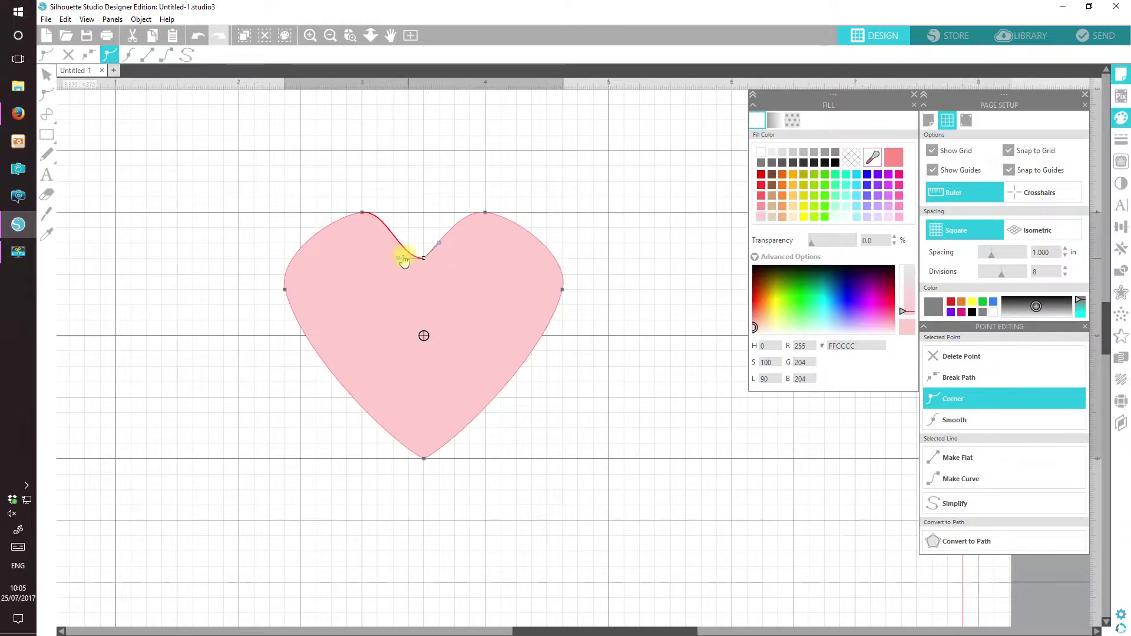
{"action": "left_click_drag", "start_coordinate": [402, 259], "coordinate": [411, 250]}
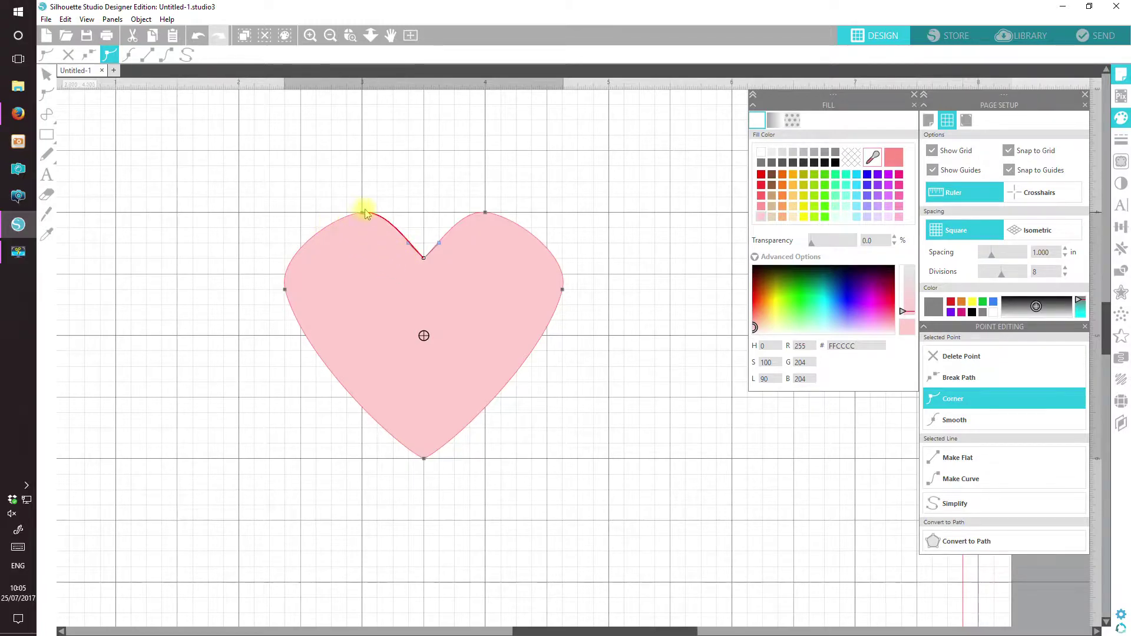
Move both top lobe points outward one grid division, align both side points' handles vertically, and finish editing the heart's points
{"action": "mouse_move", "coordinate": [365, 213]}
{"action": "left_mouse_down"}
{"action": "mouse_move", "coordinate": [344, 211]}
{"action": "mouse_move", "coordinate": [373, 210]}
{"action": "left_mouse_up"}
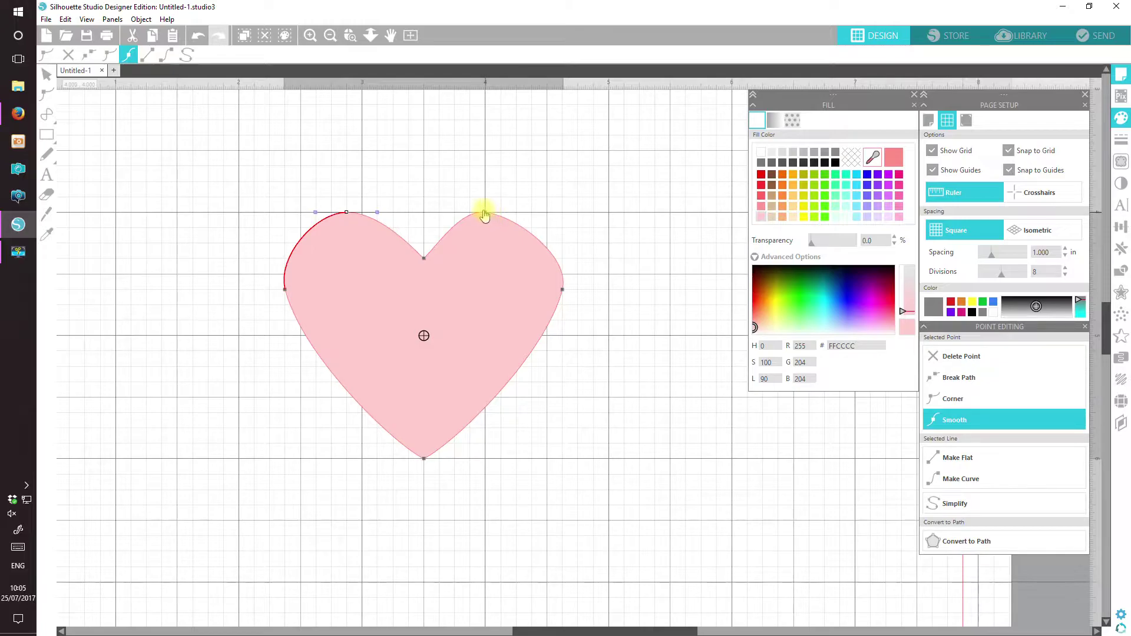
{"action": "left_click_drag", "start_coordinate": [484, 214], "coordinate": [534, 218]}
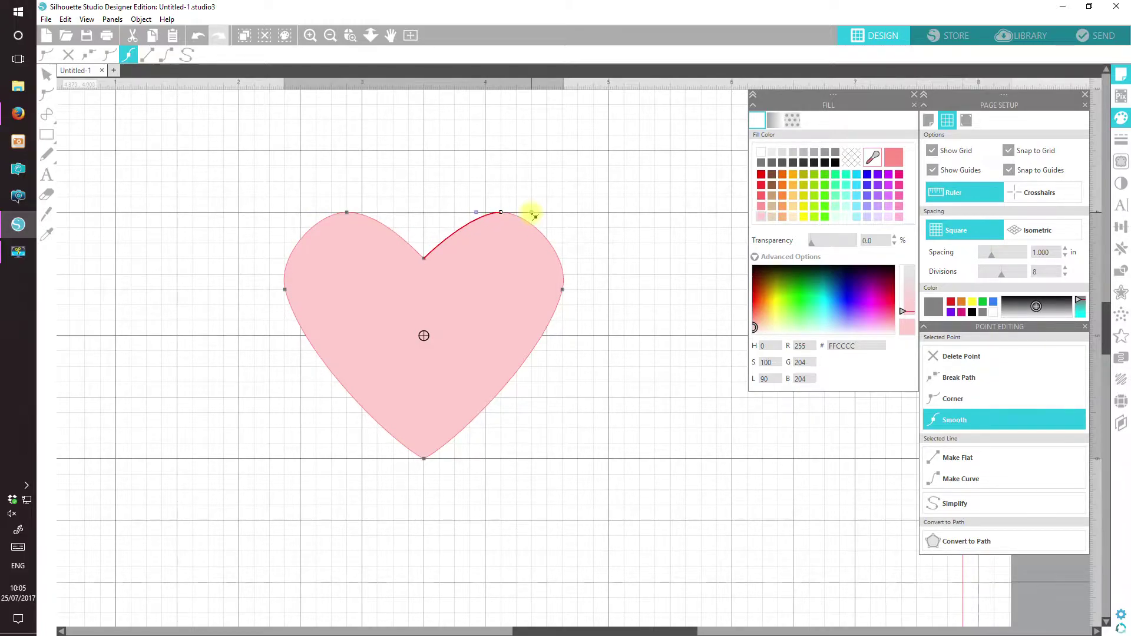
{"action": "left_click", "coordinate": [284, 293]}
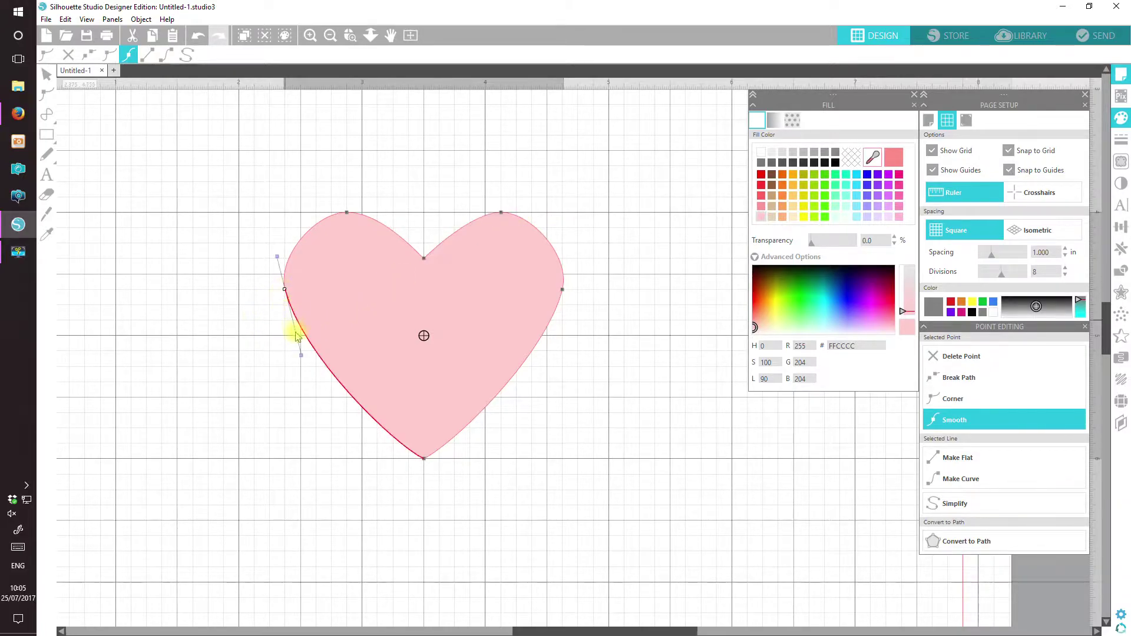
{"action": "left_click_drag", "start_coordinate": [302, 357], "coordinate": [288, 355]}
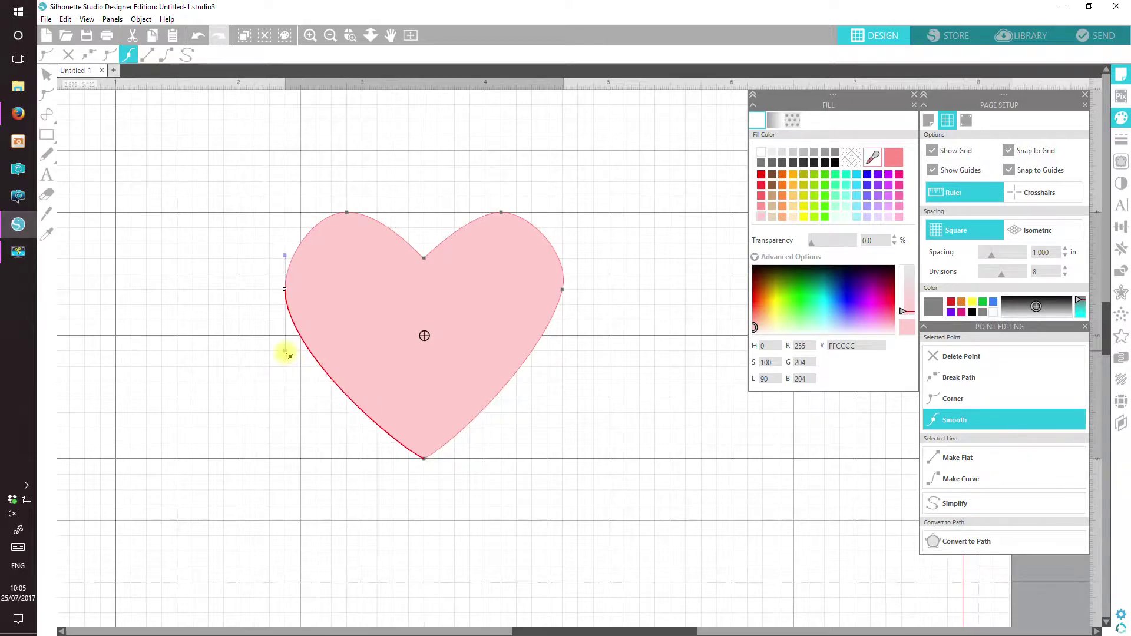
{"action": "left_click", "coordinate": [562, 290]}
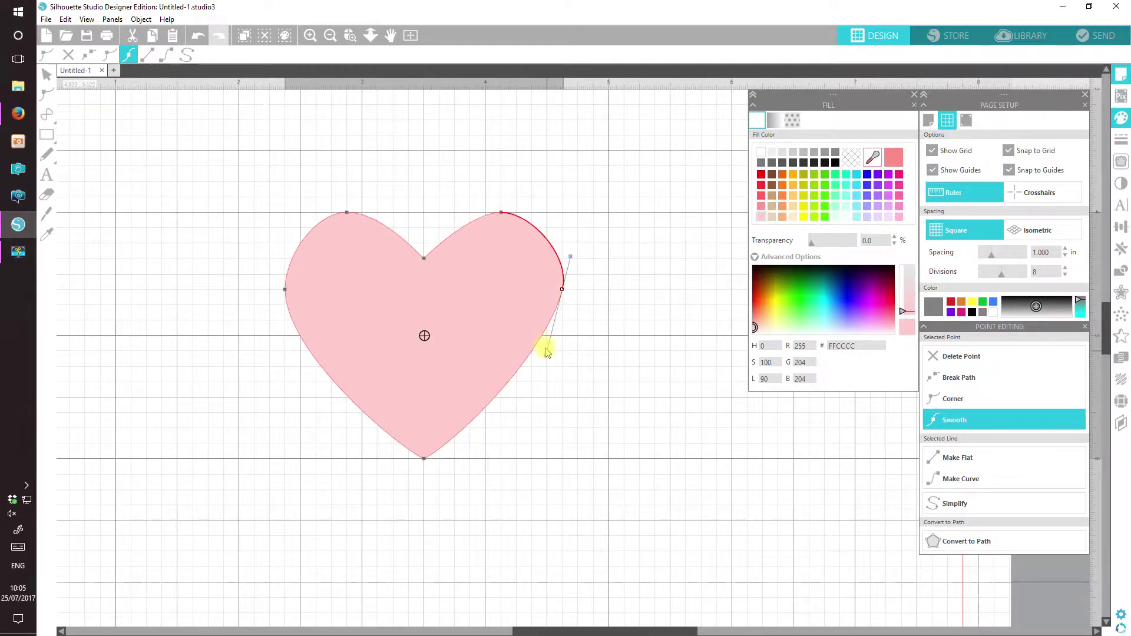
{"action": "left_click_drag", "start_coordinate": [548, 356], "coordinate": [564, 361]}
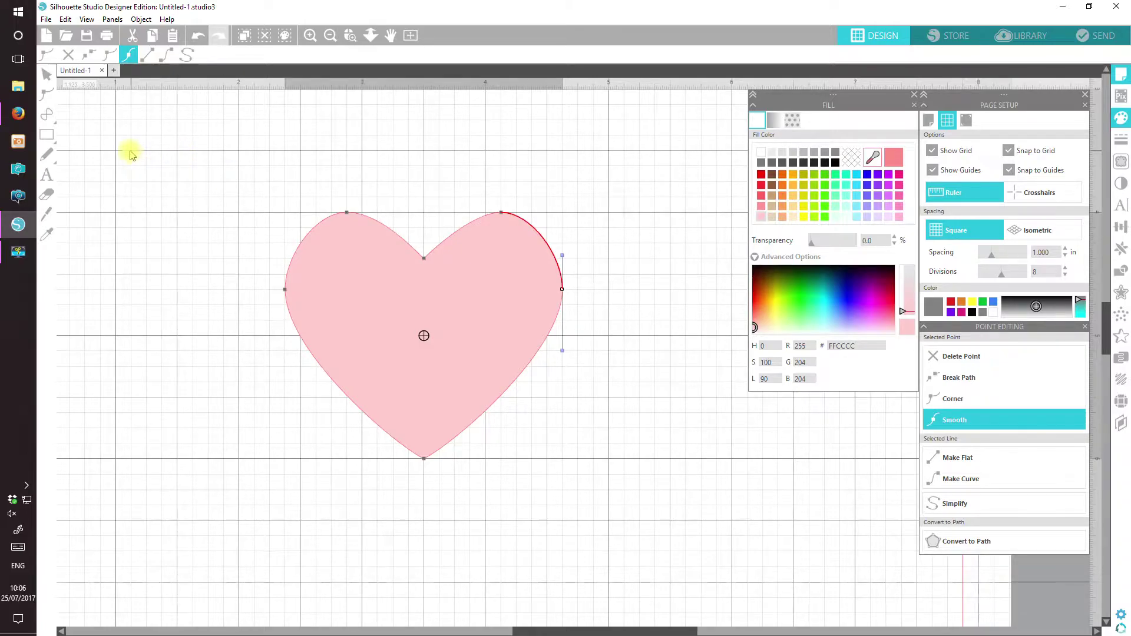
{"action": "left_click", "coordinate": [46, 74]}
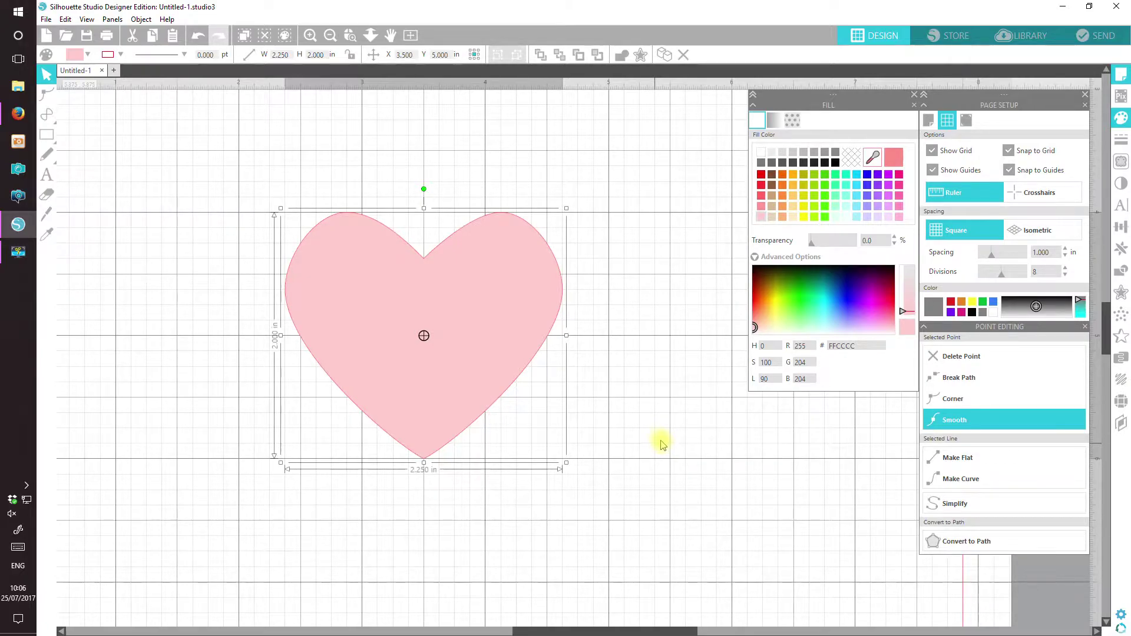
Open the text style settings and dock them beside the fill settings, keeping the heart in view
{"action": "left_click", "coordinate": [1121, 206]}
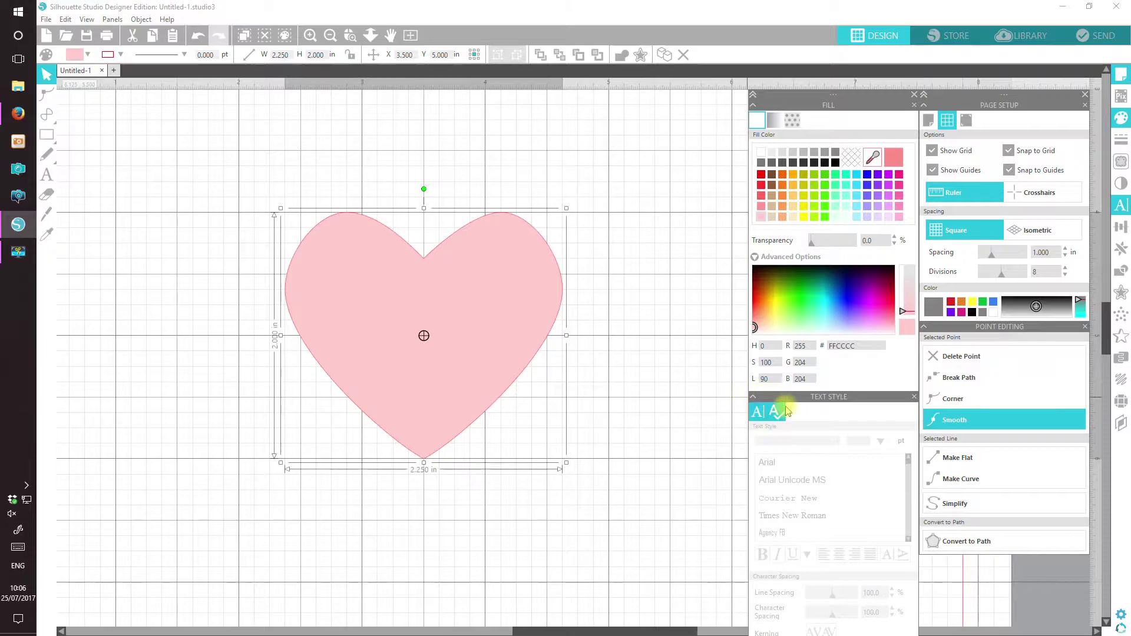
{"action": "left_click_drag", "start_coordinate": [781, 397], "coordinate": [631, 104]}
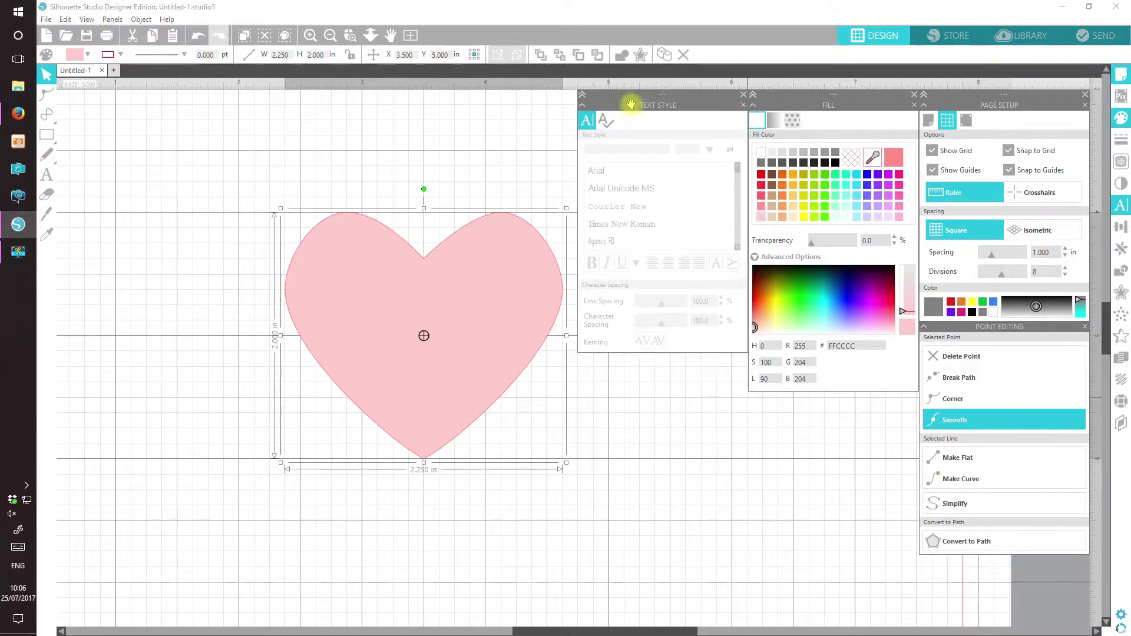
{"action": "left_click_drag", "start_coordinate": [579, 632], "coordinate": [589, 632]}
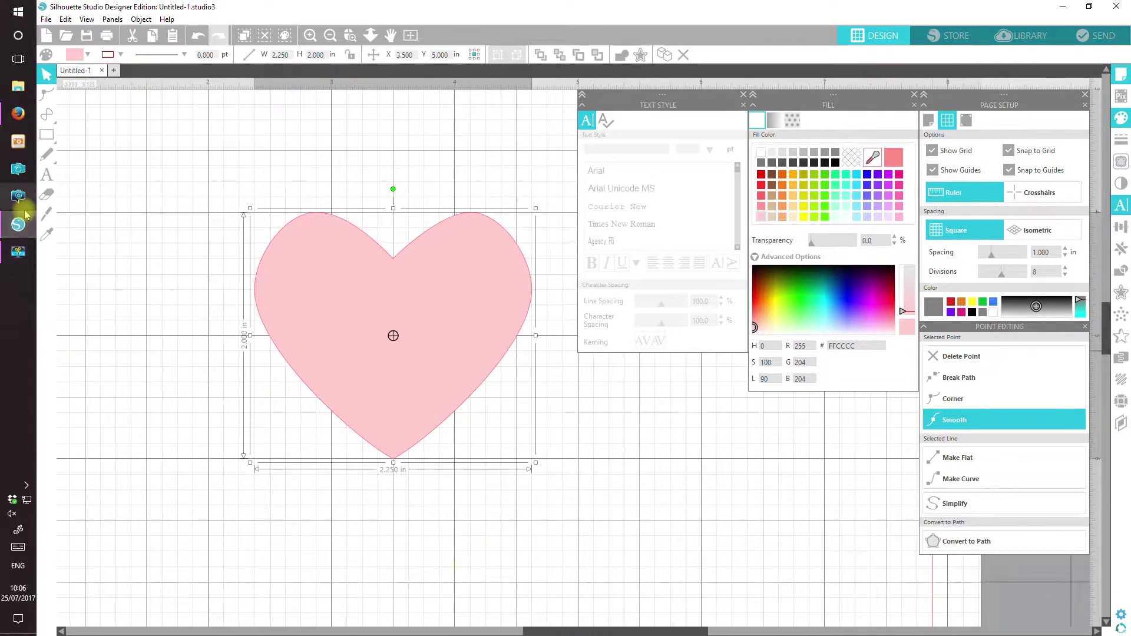
Set up new text in Goudy Old Style at 30 pt with a red fill of hex FE493F
{"action": "left_click", "coordinate": [47, 174]}
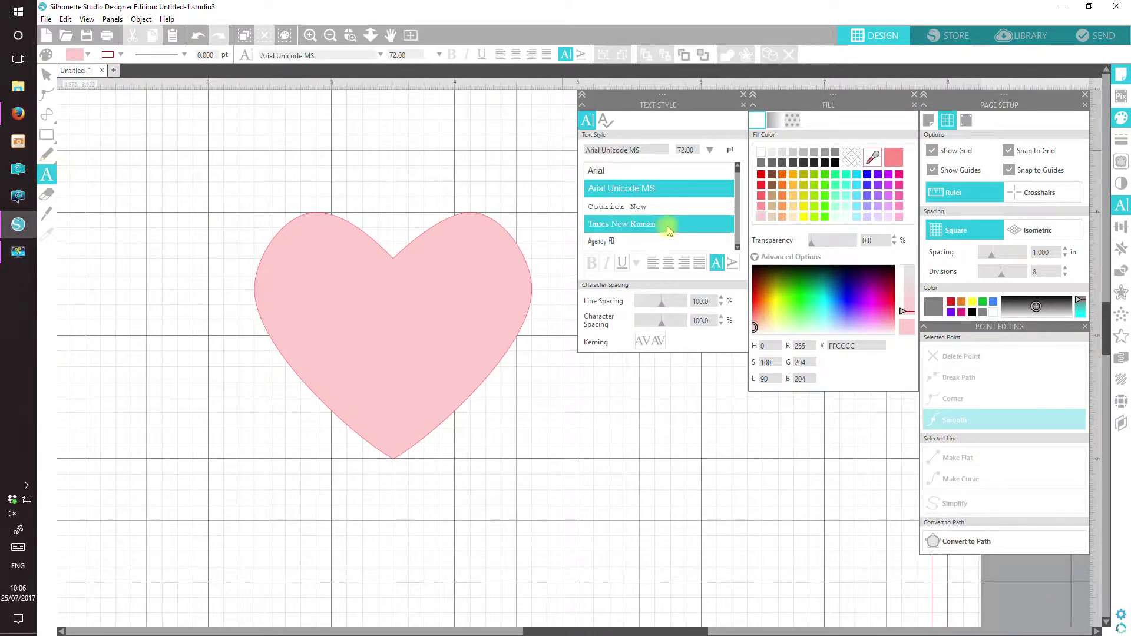
{"action": "left_click_drag", "start_coordinate": [738, 177], "coordinate": [736, 203]}
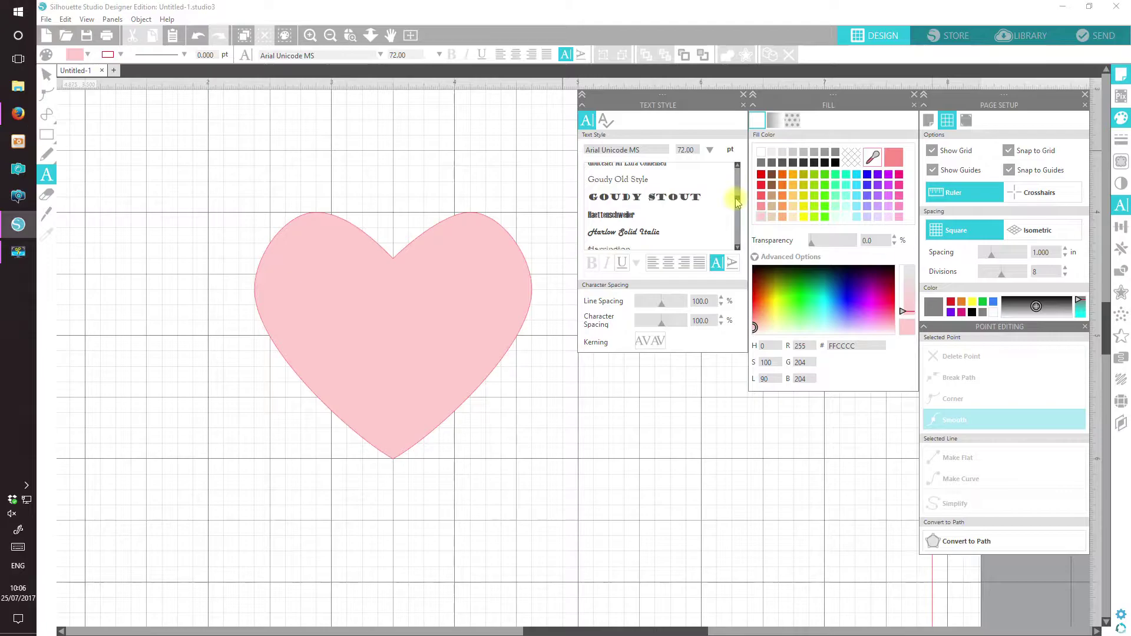
{"action": "left_click", "coordinate": [644, 183]}
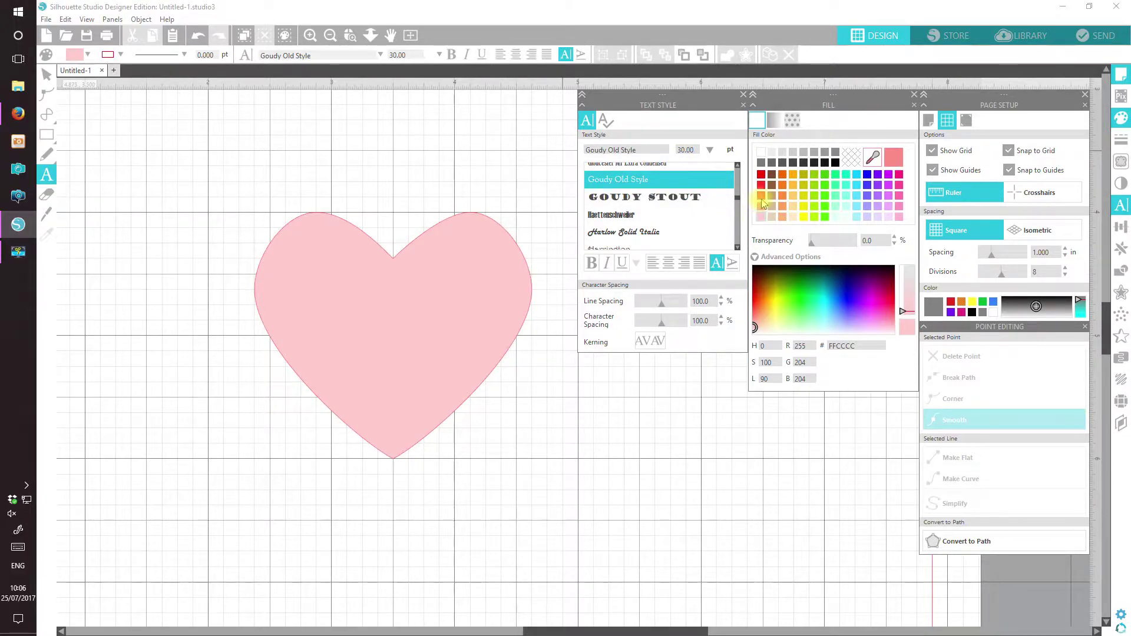
{"action": "left_click", "coordinate": [754, 325]}
{"action": "mouse_move", "coordinate": [755, 325]}
{"action": "left_mouse_down"}
{"action": "mouse_move", "coordinate": [753, 300]}
{"action": "mouse_move", "coordinate": [753, 309]}
{"action": "left_mouse_up"}
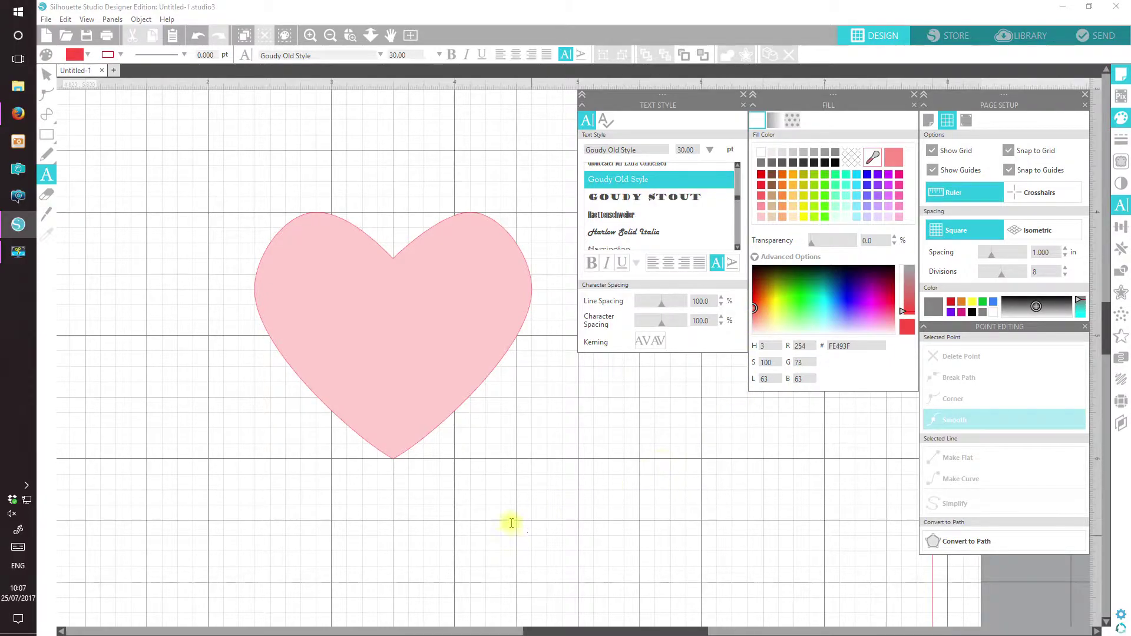
Add the text LOVE just below the heart's bottom tip
{"action": "left_click", "coordinate": [396, 523]}
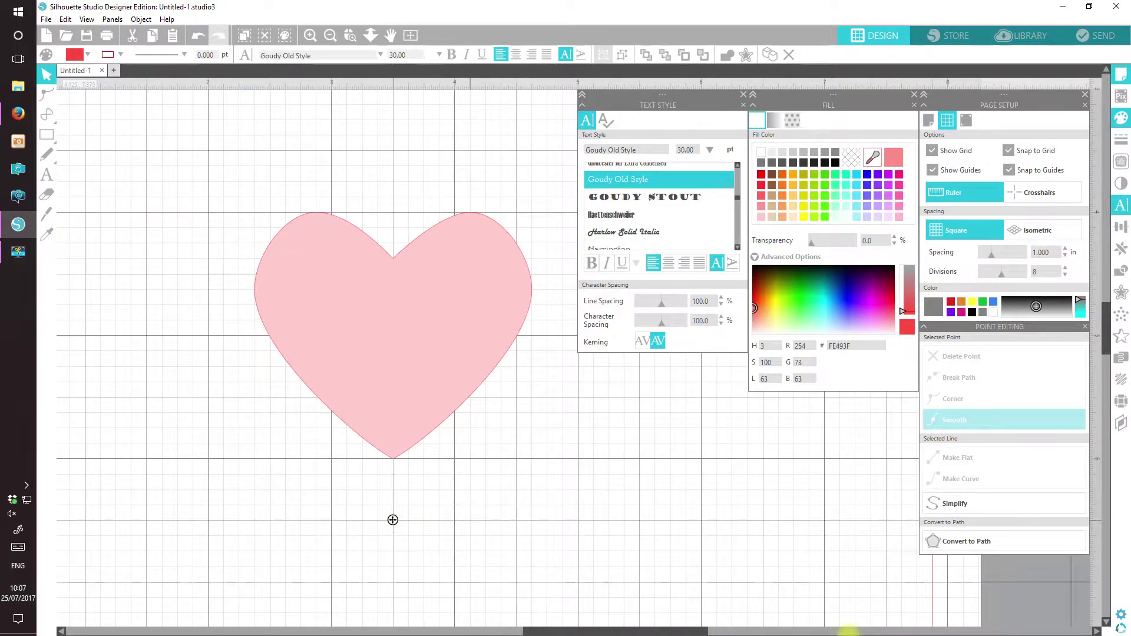
{"action": "type", "text": "LOC"}
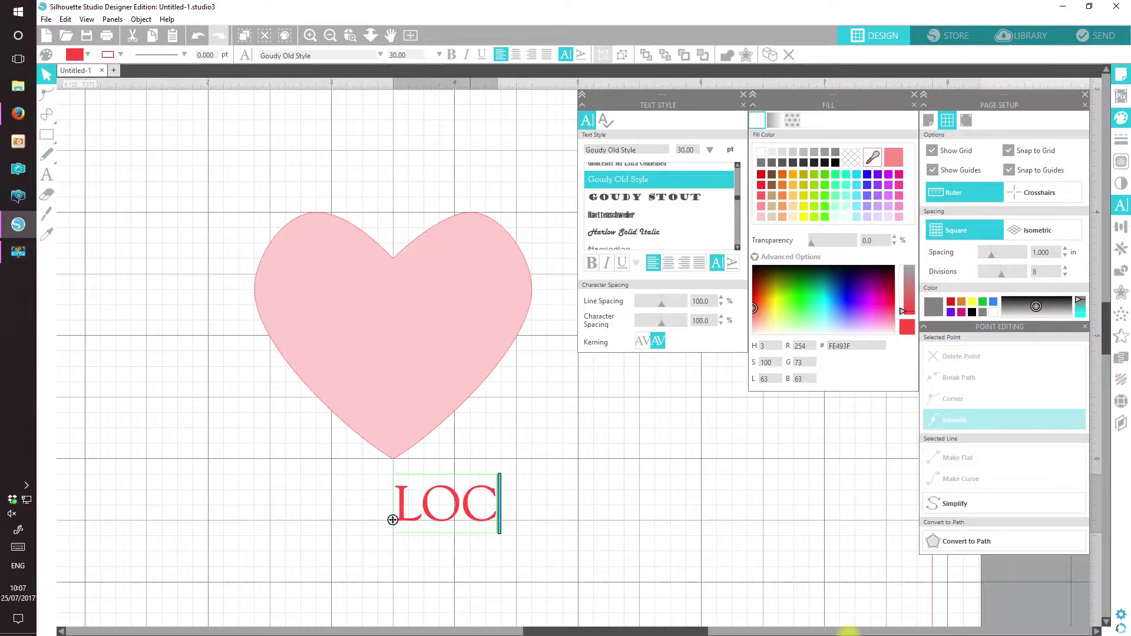
{"action": "key", "text": "BackSpace"}
{"action": "type", "text": "VE"}
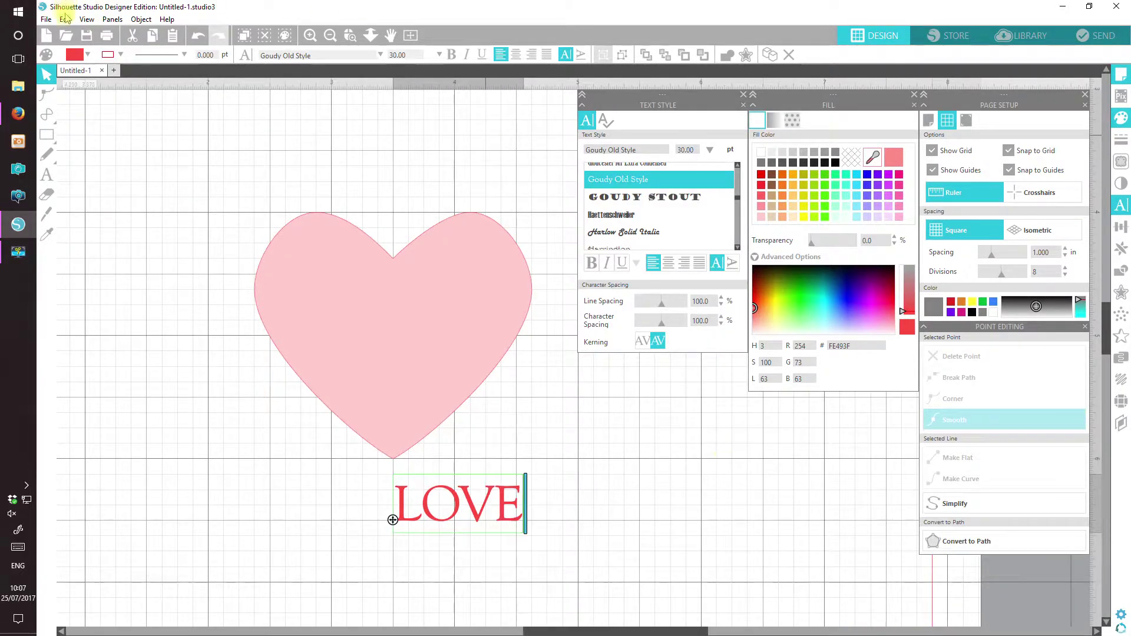
Finish editing the LOVE text and move it up onto the middle of the heart
{"action": "left_click", "coordinate": [47, 75]}
{"action": "left_click", "coordinate": [347, 501]}
{"action": "left_click", "coordinate": [451, 505]}
{"action": "left_click_drag", "start_coordinate": [475, 517], "coordinate": [412, 329]}
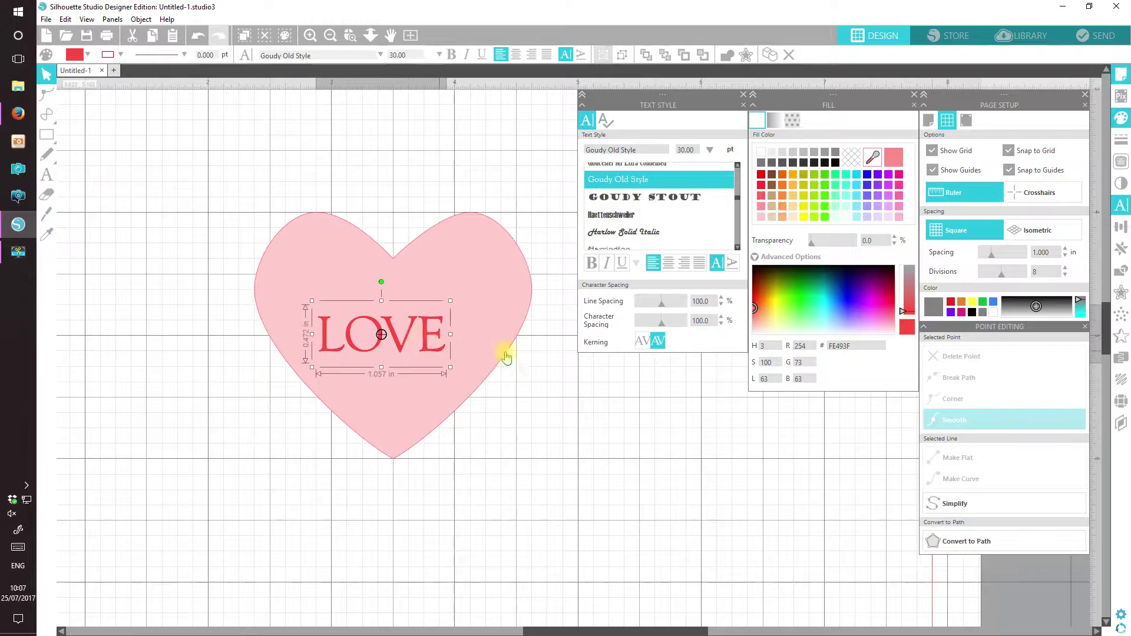
With grid snapping turned off, enlarge LOVE to about 1.75 in wide and centre it in the heart's upper half
{"action": "left_click", "coordinate": [1021, 152]}
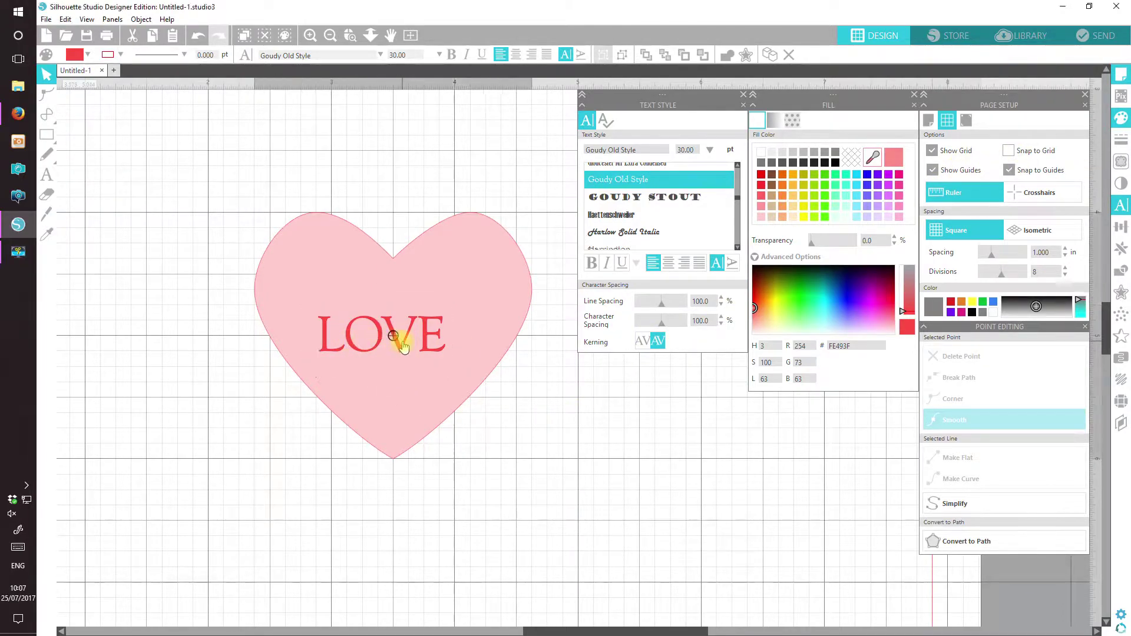
{"action": "left_click", "coordinate": [401, 348]}
{"action": "left_click", "coordinate": [402, 351]}
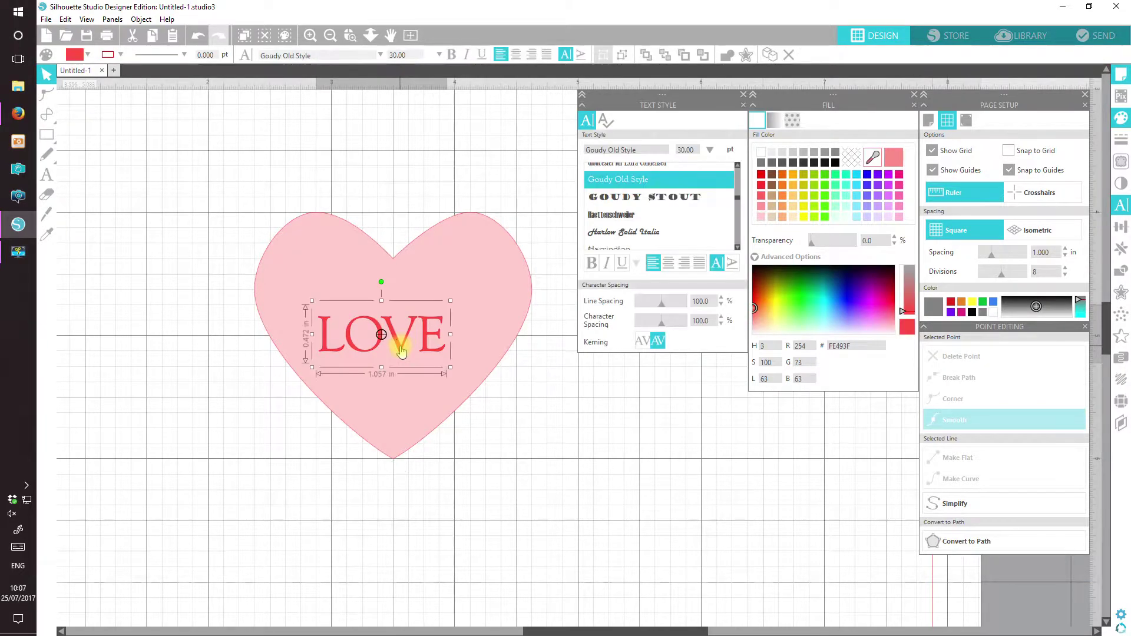
{"action": "left_click_drag", "start_coordinate": [402, 352], "coordinate": [497, 368]}
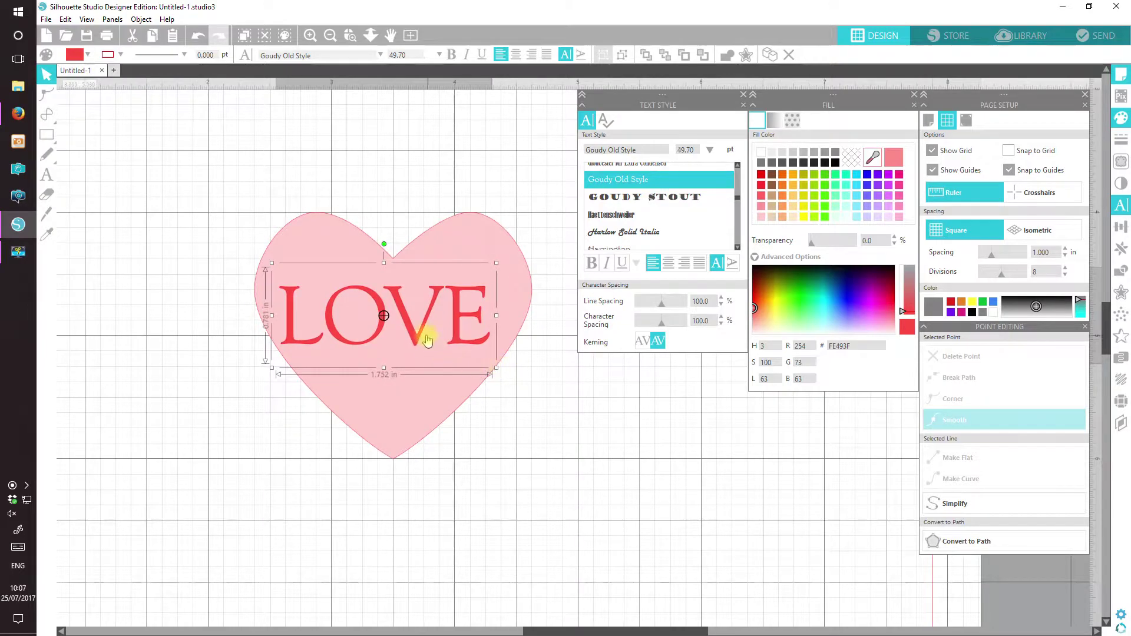
{"action": "mouse_move", "coordinate": [414, 340]}
{"action": "left_mouse_down"}
{"action": "mouse_move", "coordinate": [412, 321]}
{"action": "mouse_move", "coordinate": [423, 326]}
{"action": "left_mouse_up"}
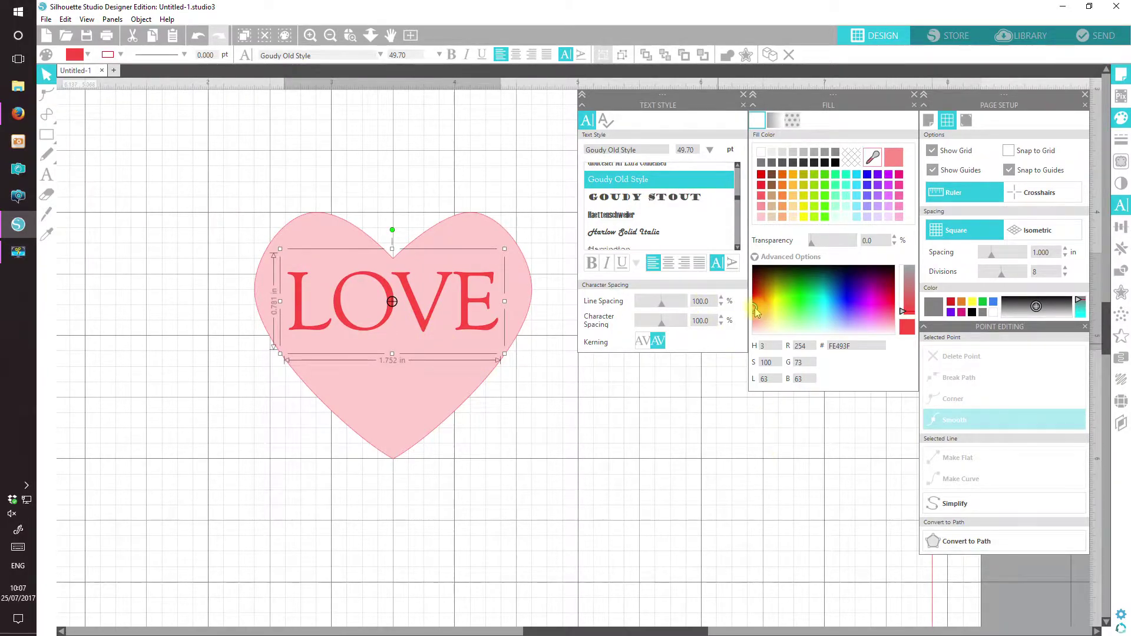
Set the LOVE text's fill to red F60000 and move it off the heart to the empty area below
{"action": "left_click_drag", "start_coordinate": [754, 307], "coordinate": [752, 300]}
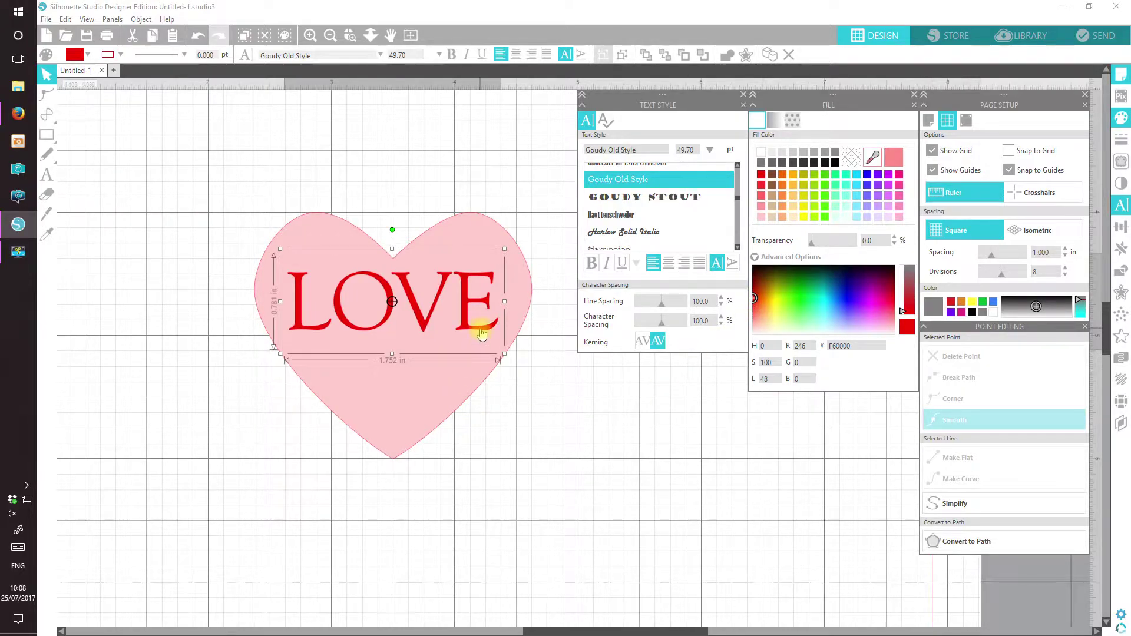
{"action": "left_click_drag", "start_coordinate": [482, 334], "coordinate": [637, 539]}
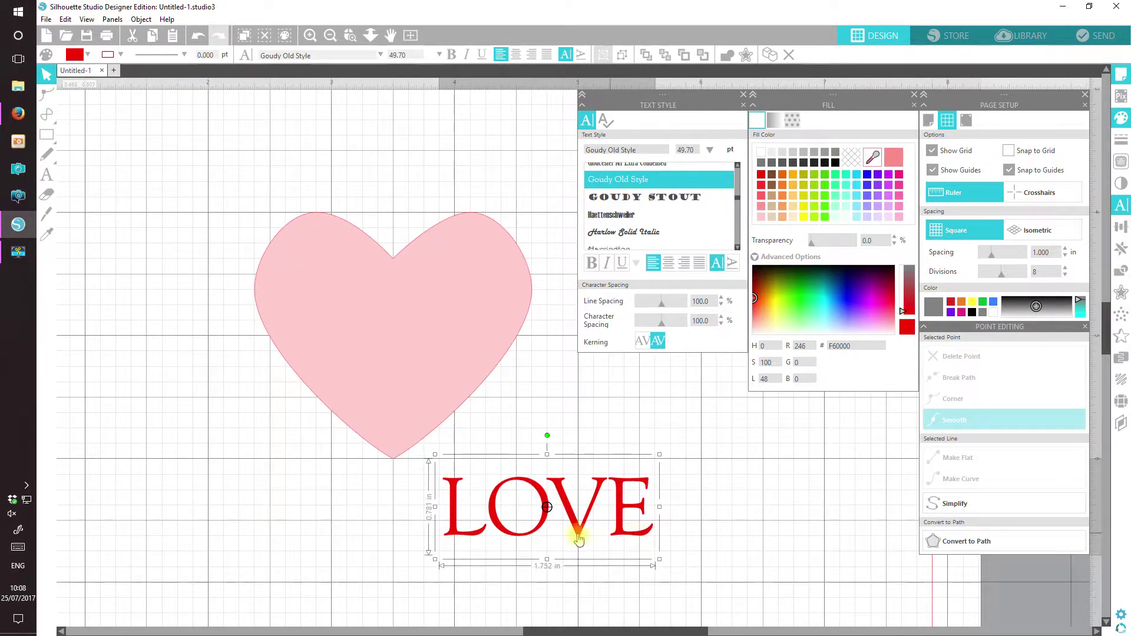
Duplicate LOVE with a slight sideways offset and give the copy a light grey CCCCCC fill and no line colour
{"action": "left_click", "coordinate": [770, 55]}
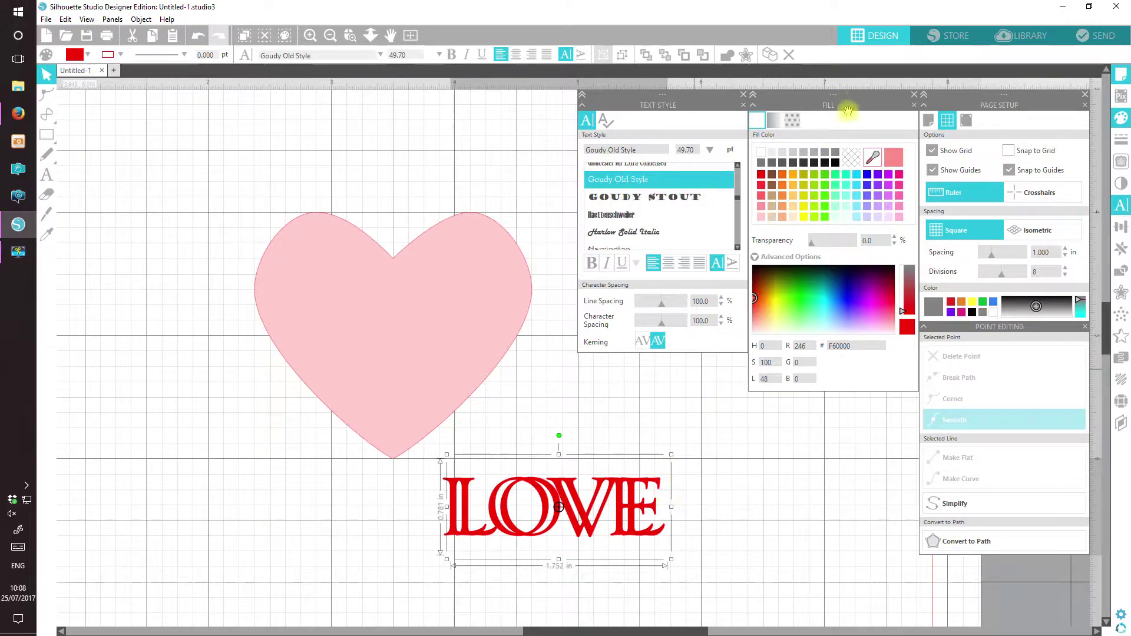
{"action": "left_click", "coordinate": [793, 153]}
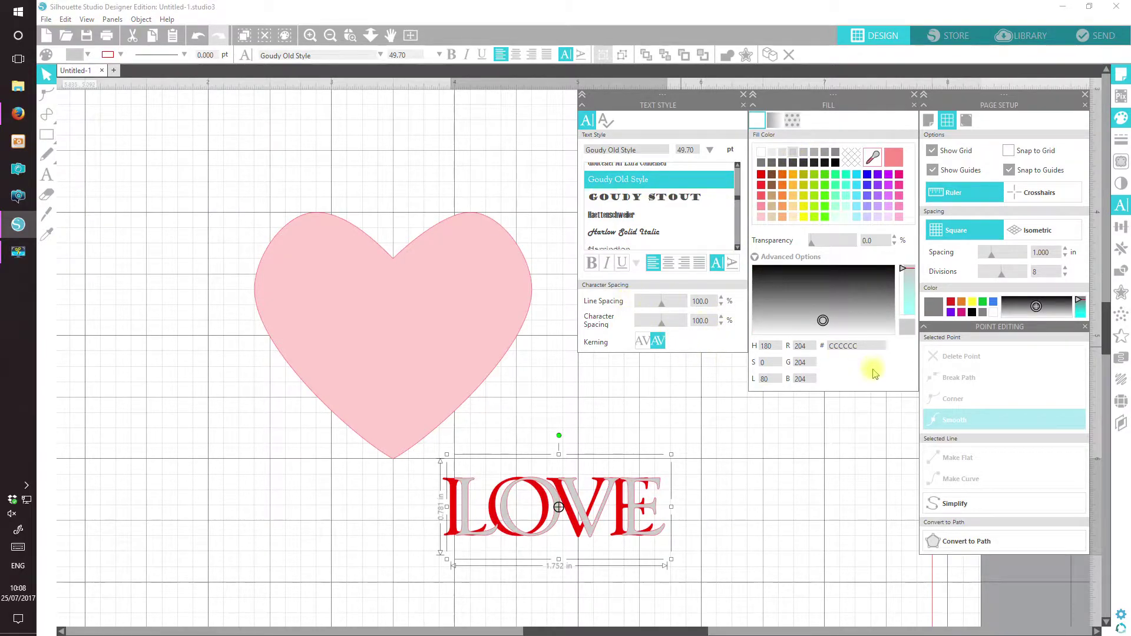
{"action": "left_click", "coordinate": [121, 55]}
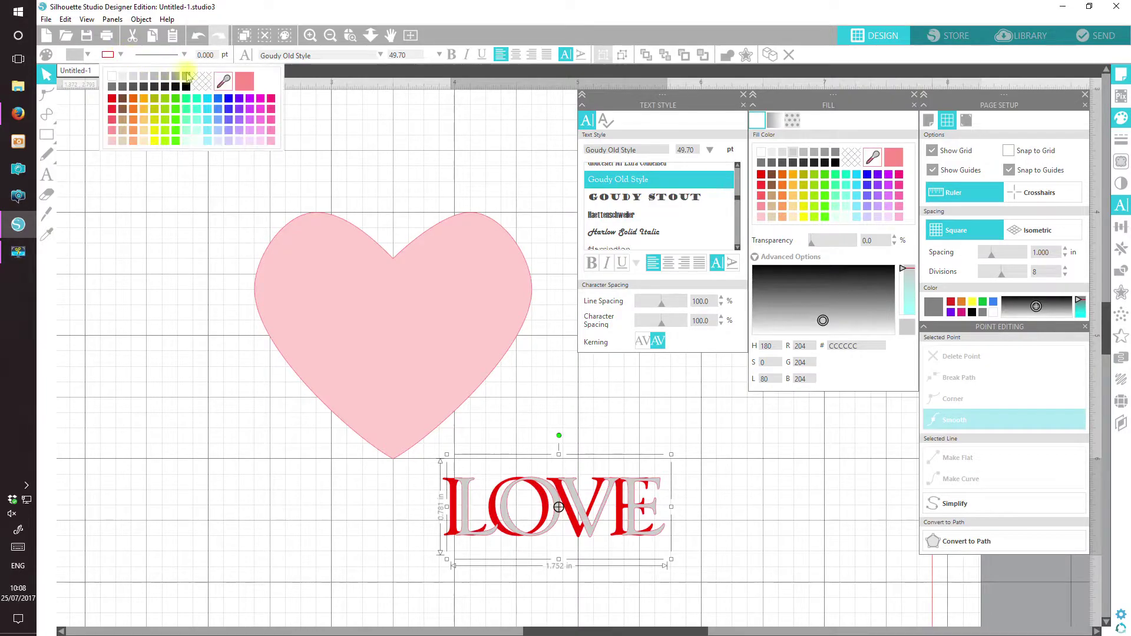
{"action": "left_click", "coordinate": [202, 79]}
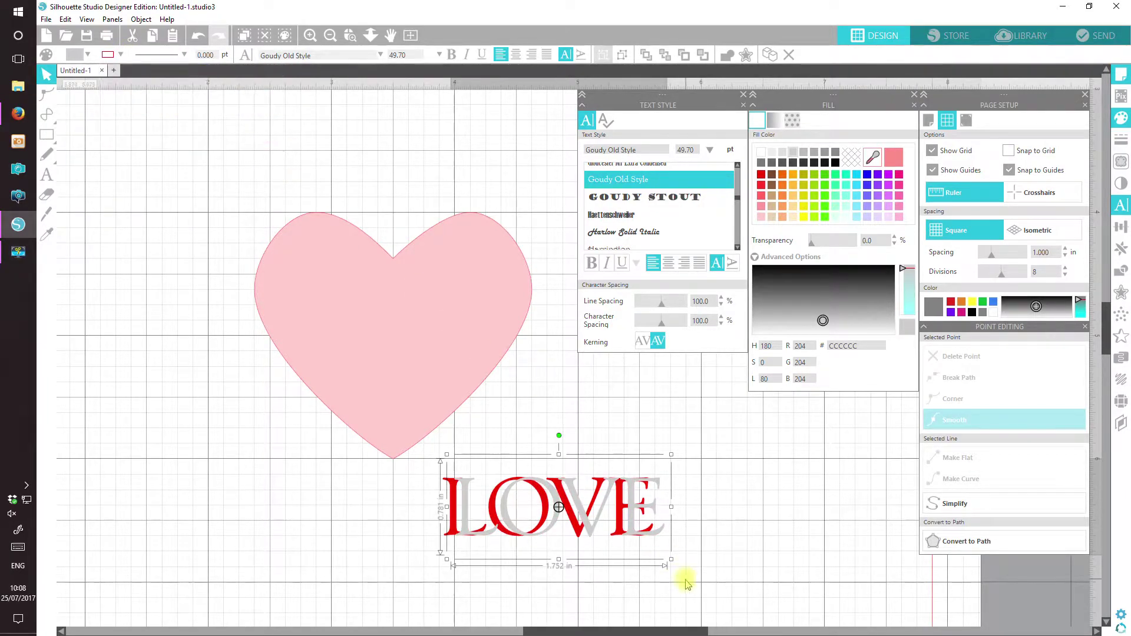
Move the grey LOVE copy further to the right and remove the red LOVE's line colour
{"action": "left_click_drag", "start_coordinate": [544, 536], "coordinate": [627, 537]}
{"action": "left_click", "coordinate": [503, 521]}
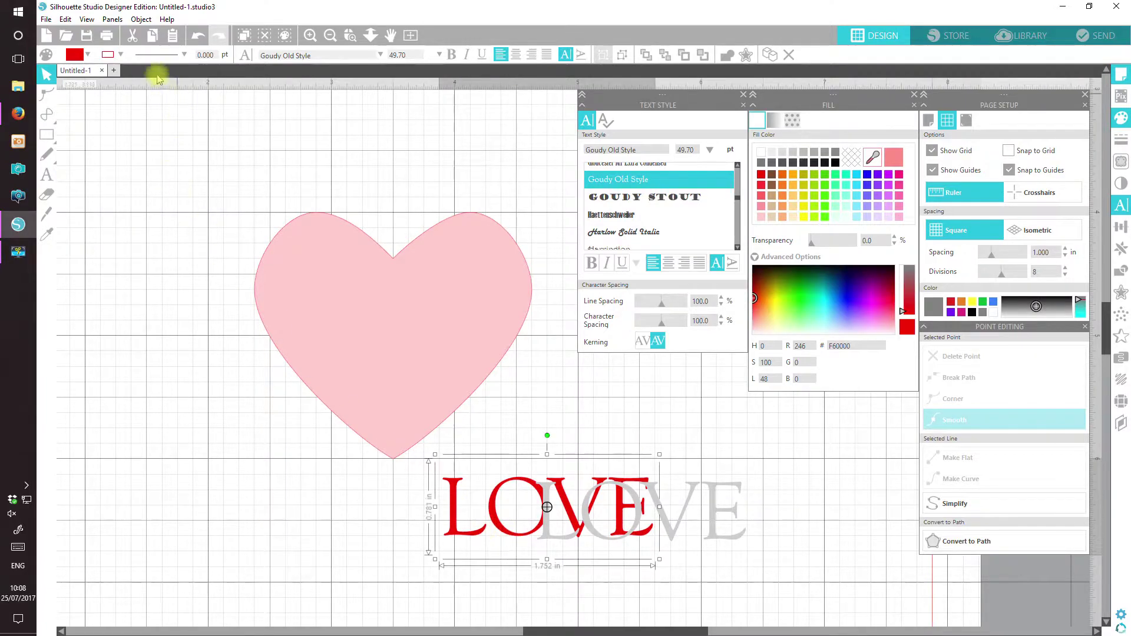
{"action": "left_click", "coordinate": [121, 55]}
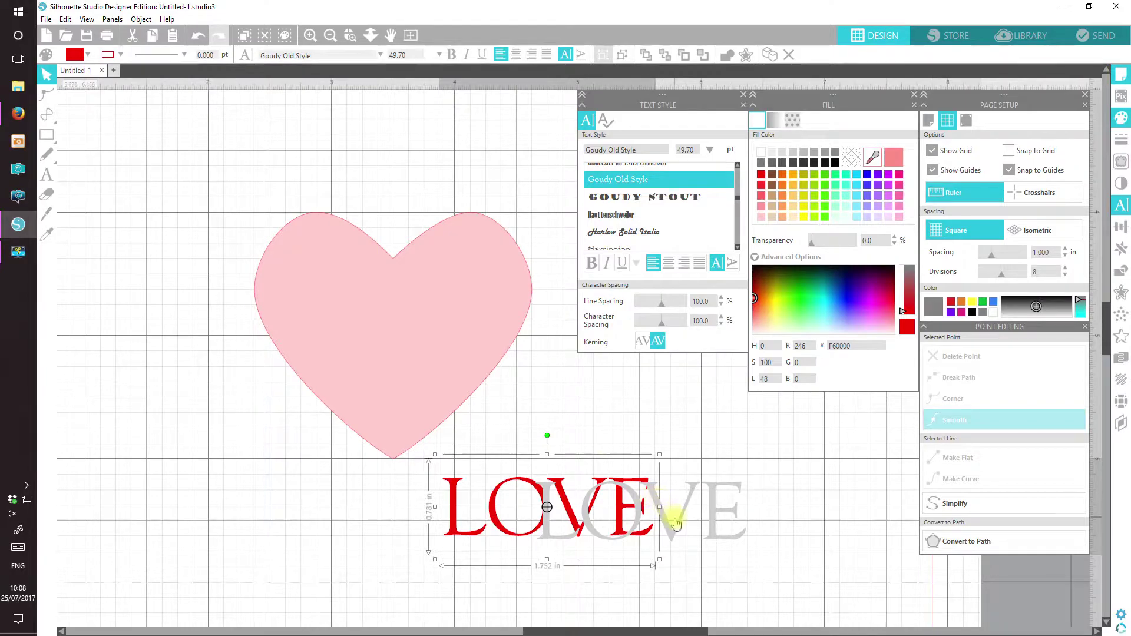
Bring the red LOVE to the front and lay it over the grey copy, slightly offset to form a drop shadow
{"action": "left_click_drag", "start_coordinate": [497, 499], "coordinate": [509, 516]}
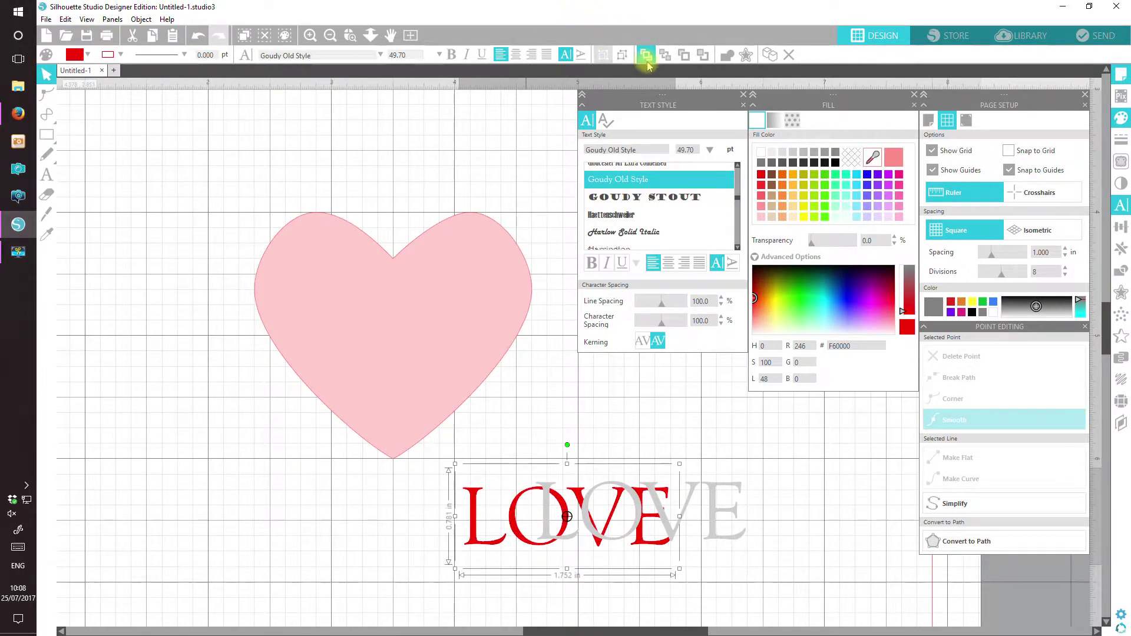
{"action": "left_click", "coordinate": [684, 55]}
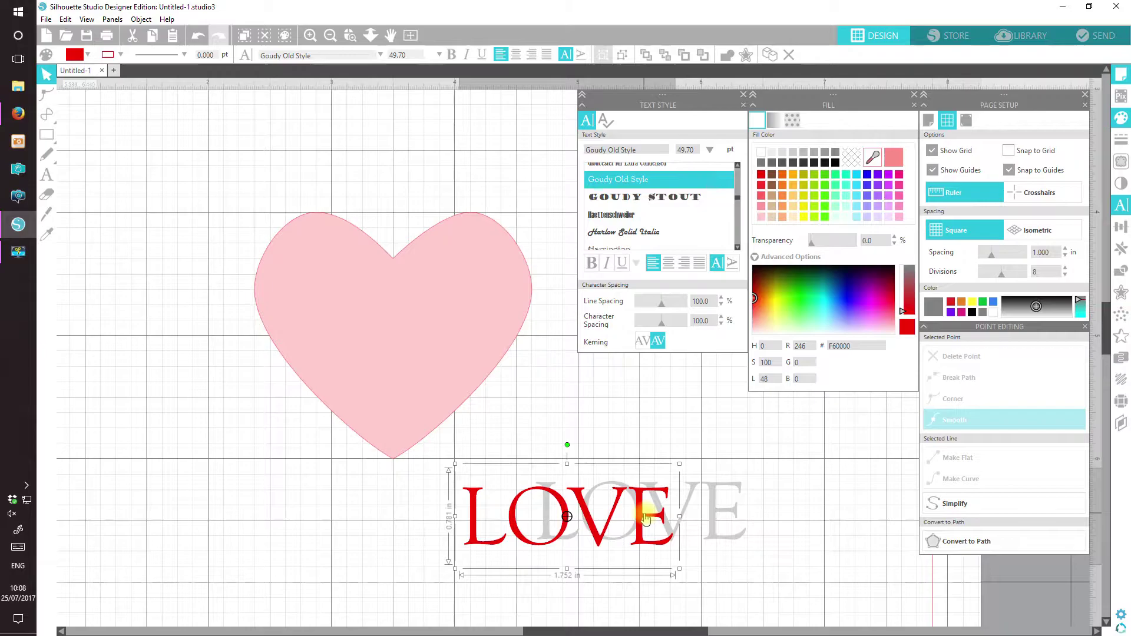
{"action": "left_click_drag", "start_coordinate": [645, 518], "coordinate": [709, 517]}
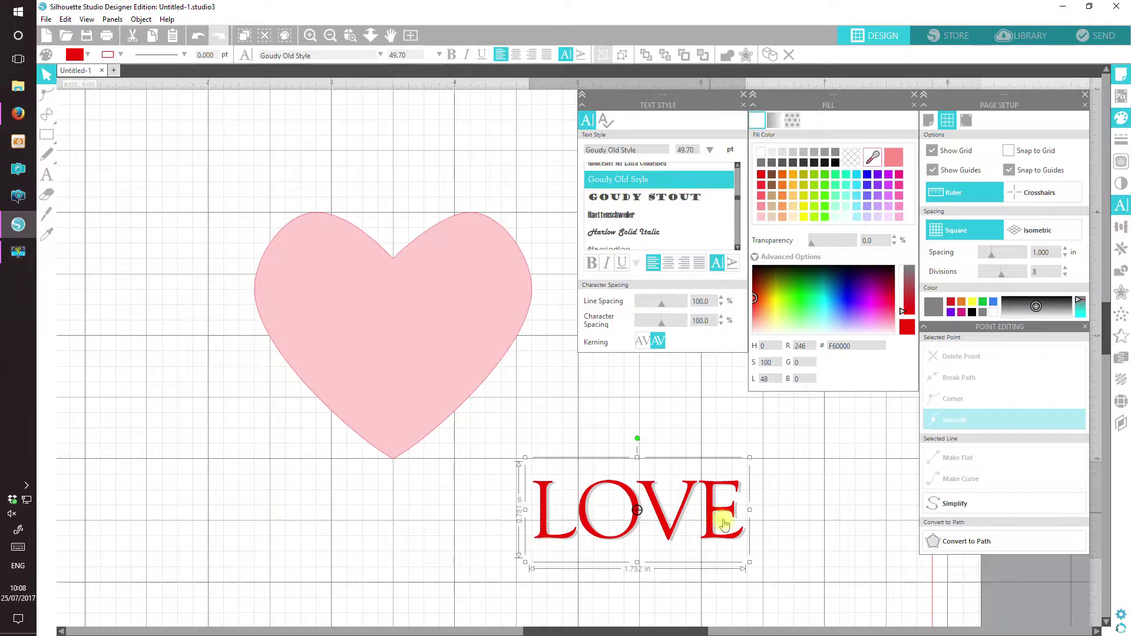
Select the red and grey LOVE texts together and move them onto the heart's upper half
{"action": "left_click_drag", "start_coordinate": [784, 588], "coordinate": [589, 455]}
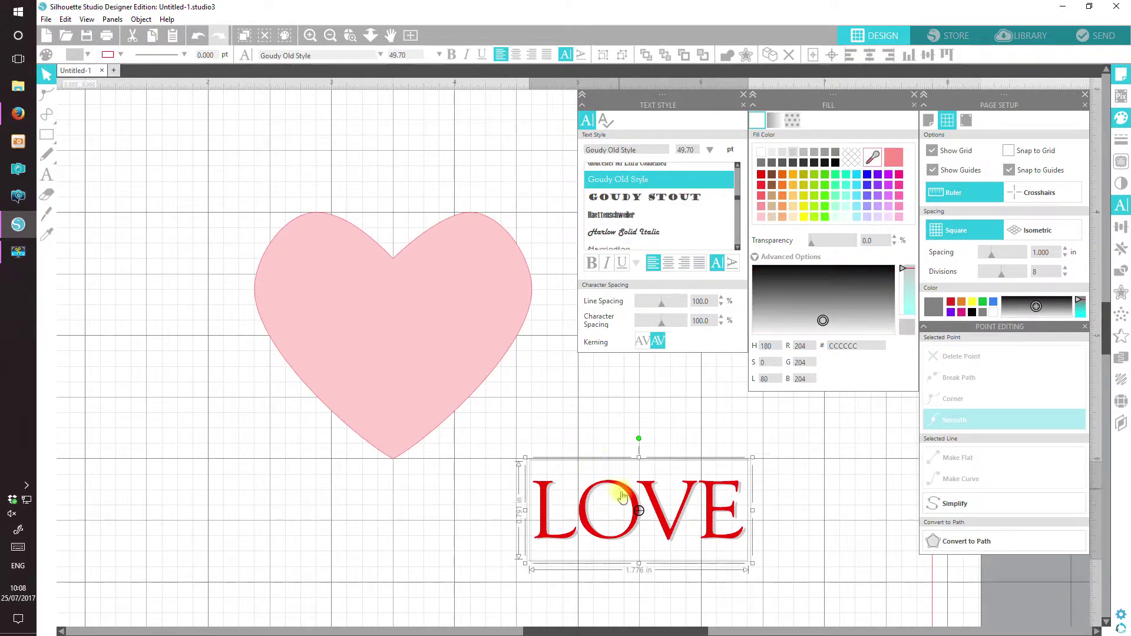
{"action": "left_click_drag", "start_coordinate": [638, 499], "coordinate": [390, 281]}
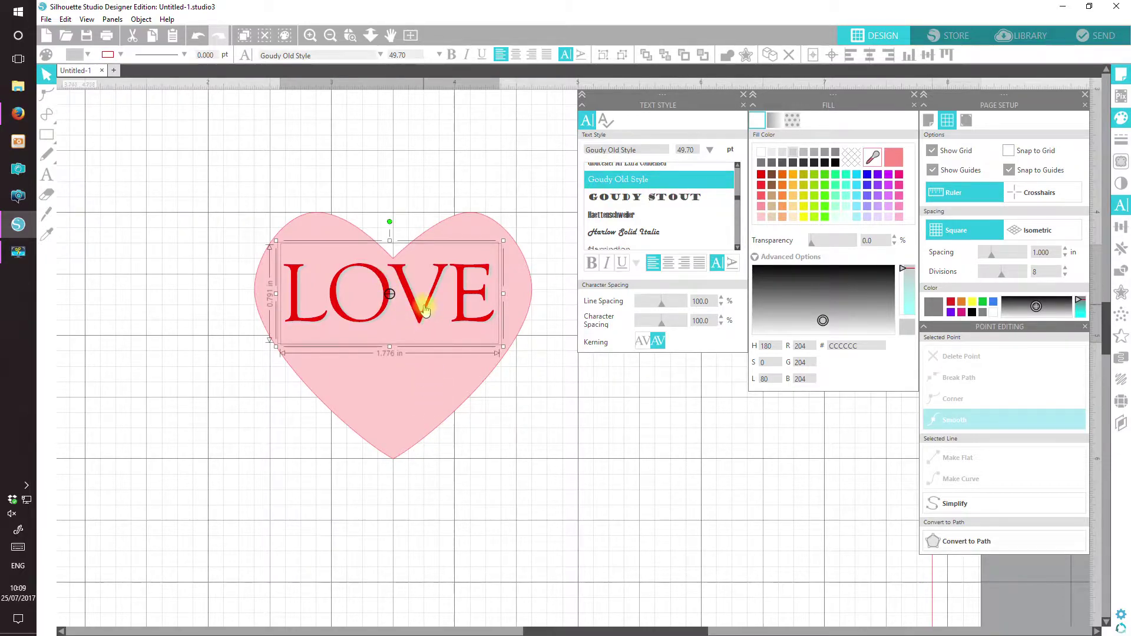
Try several preset gradient fills on the heart and finish with the light pink to coral gradient
{"action": "left_click", "coordinate": [441, 424]}
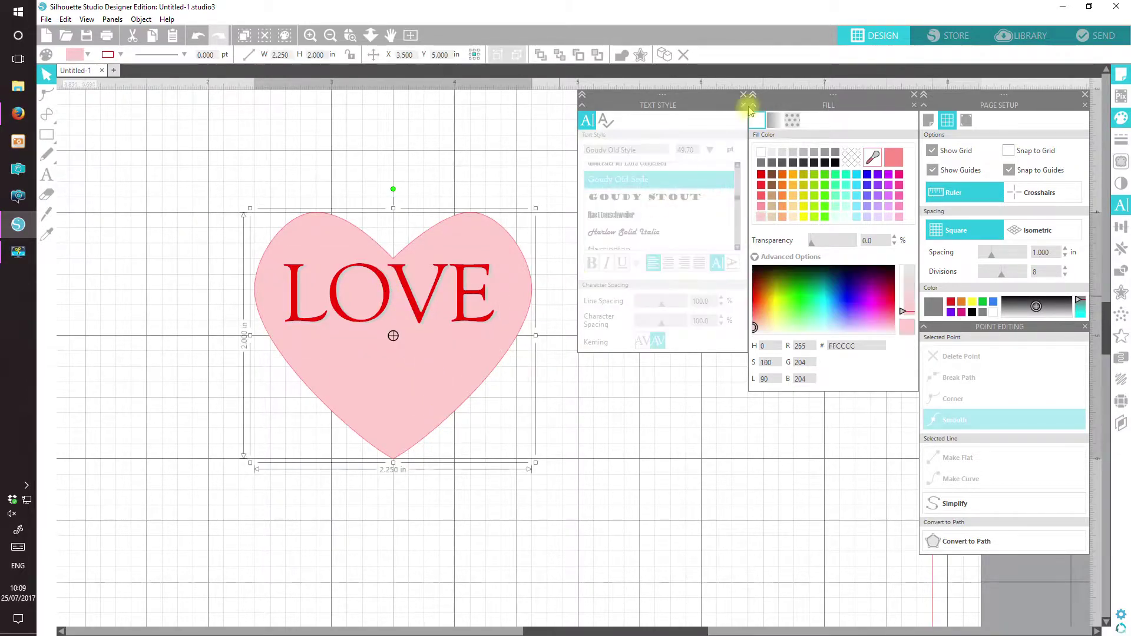
{"action": "left_click", "coordinate": [774, 120]}
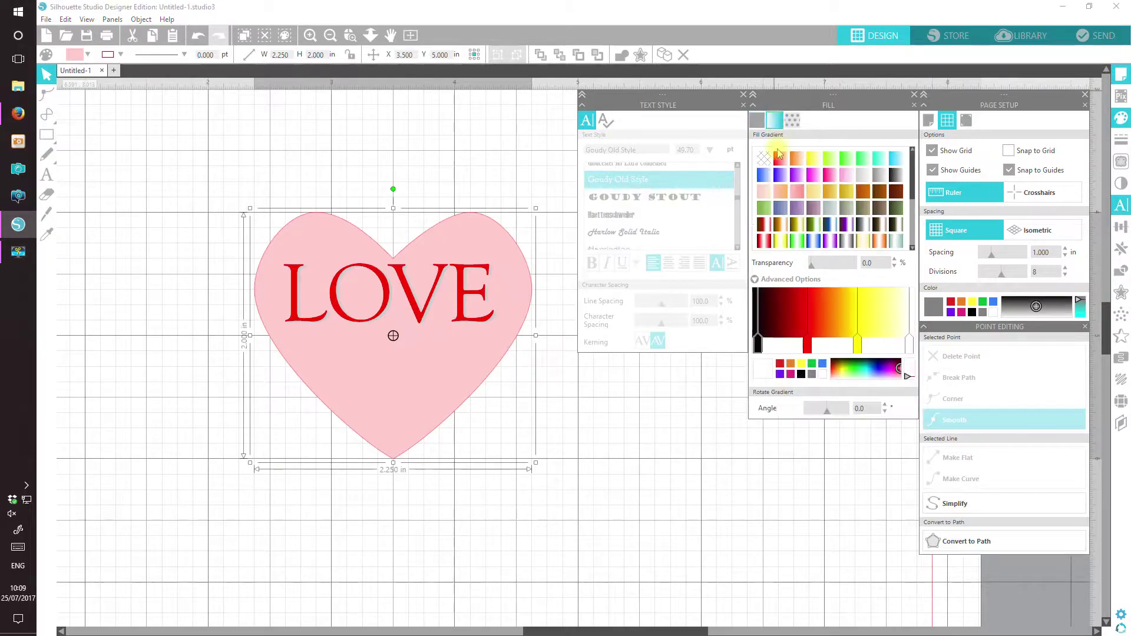
{"action": "left_click", "coordinate": [799, 193]}
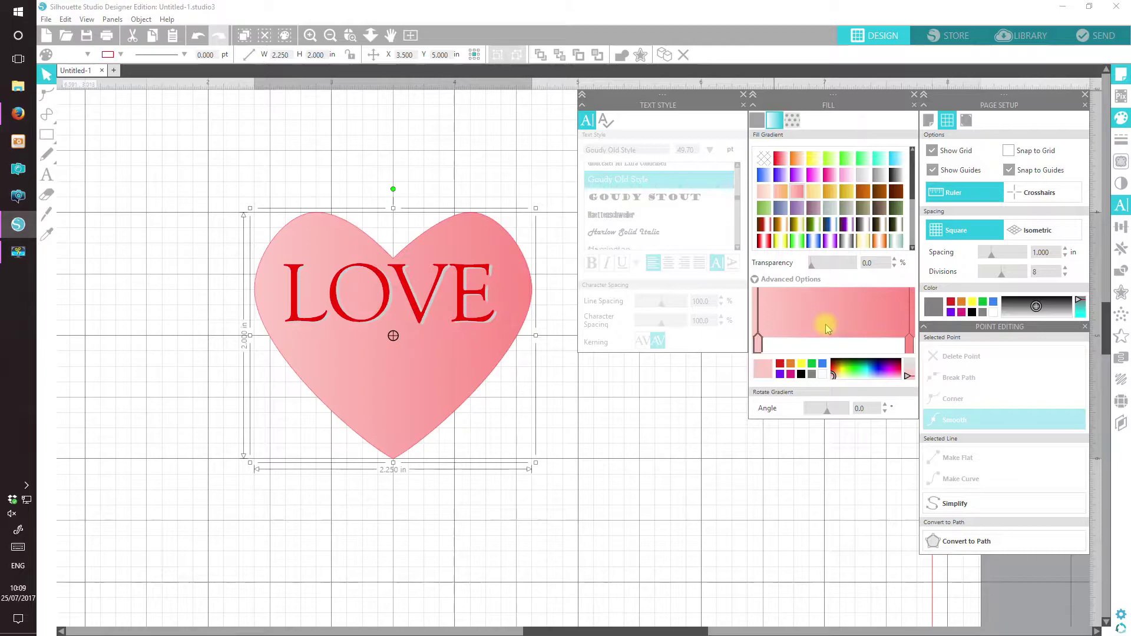
{"action": "left_click", "coordinate": [782, 194]}
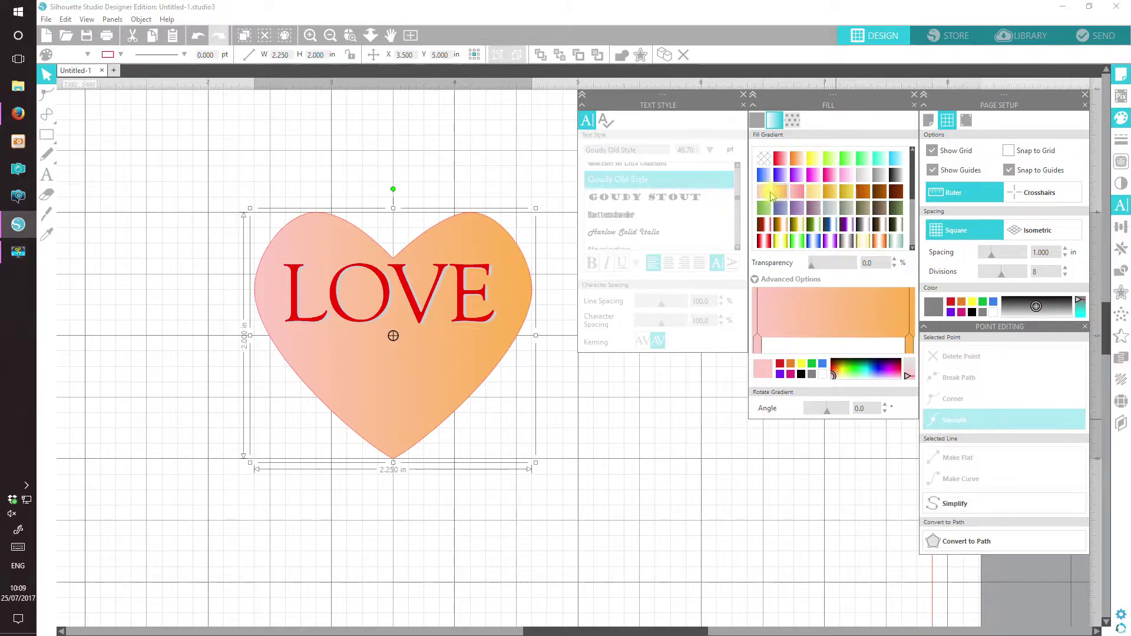
{"action": "left_click", "coordinate": [770, 193]}
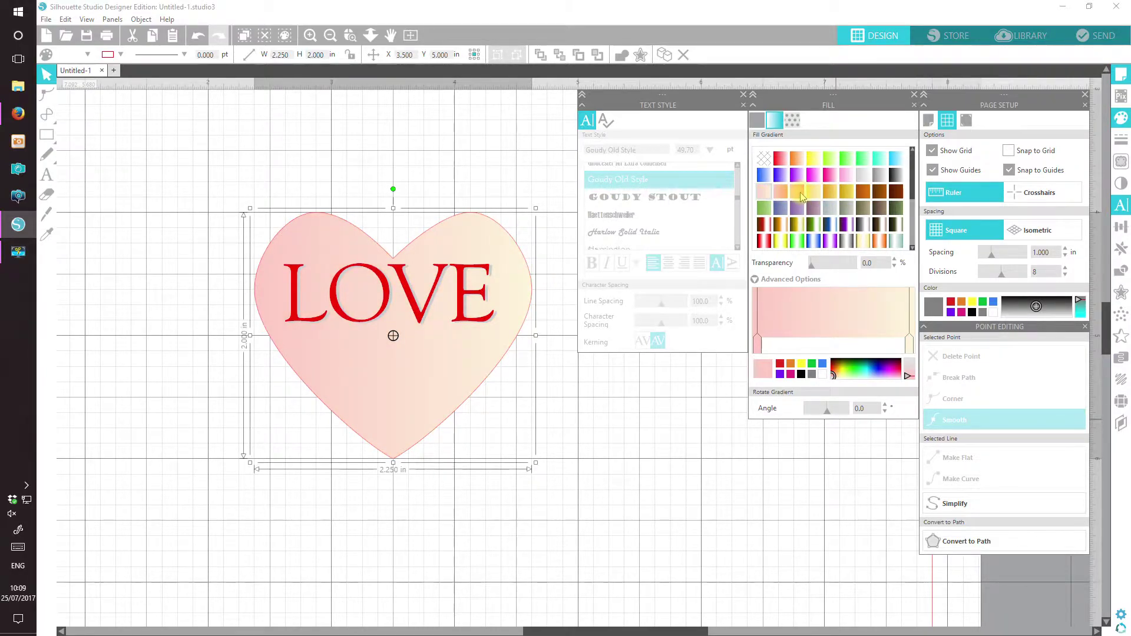
{"action": "left_click", "coordinate": [800, 197]}
{"action": "left_click", "coordinate": [845, 175]}
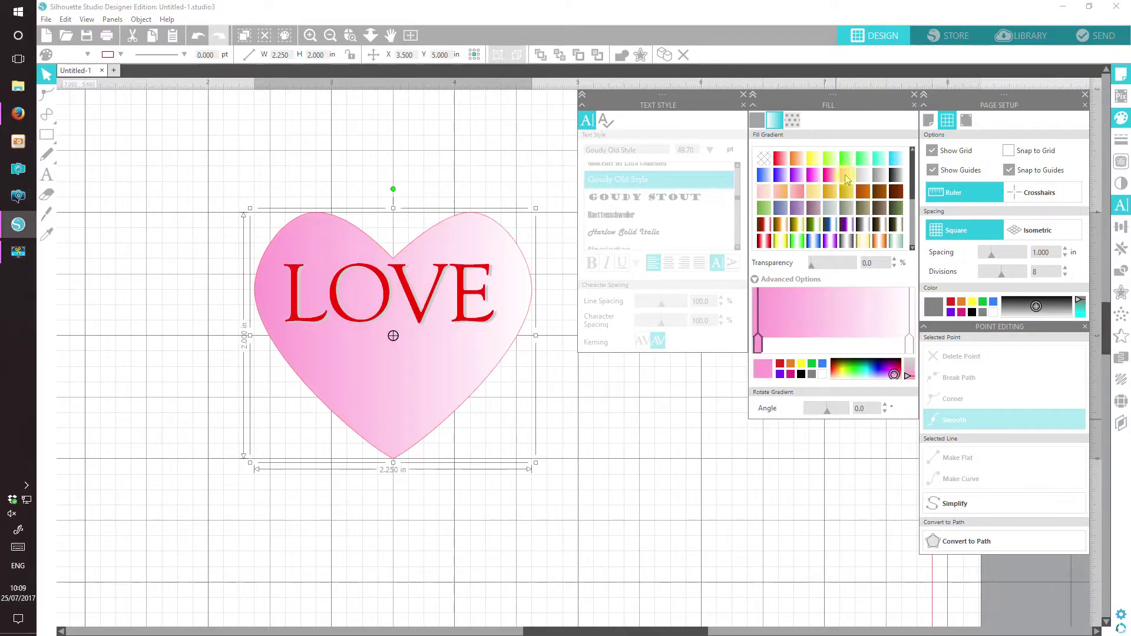
{"action": "left_click", "coordinate": [797, 192]}
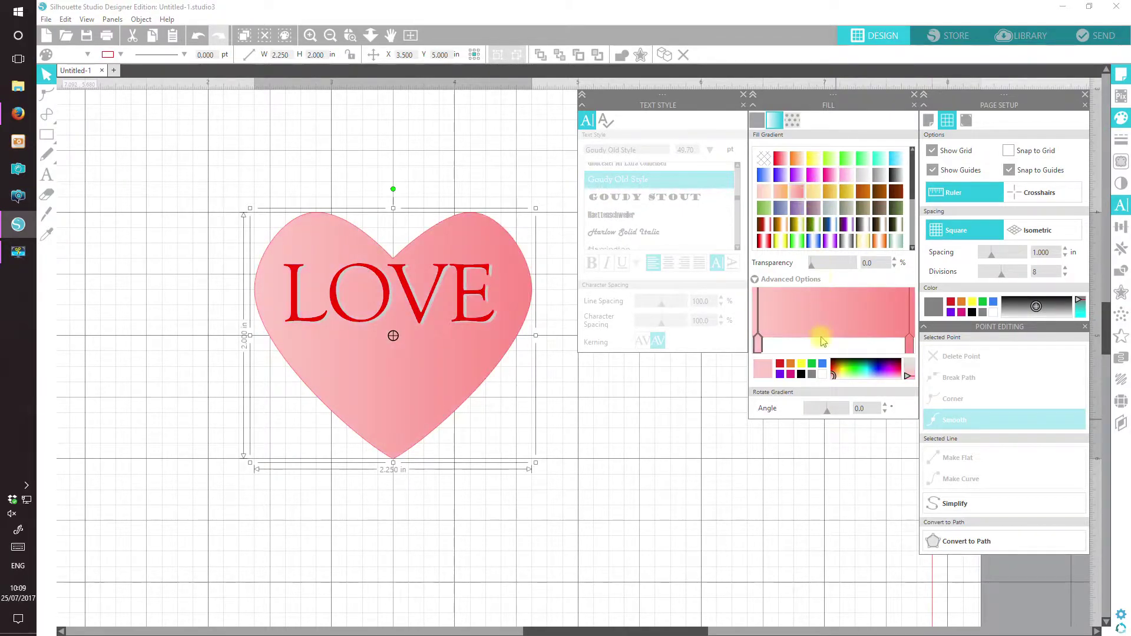
Rotate the heart's gradient fill to an angle of 90 degrees
{"action": "left_click", "coordinate": [841, 413]}
{"action": "mouse_move", "coordinate": [841, 414]}
{"action": "left_mouse_down"}
{"action": "mouse_move", "coordinate": [825, 399]}
{"action": "mouse_move", "coordinate": [841, 404]}
{"action": "left_mouse_up"}
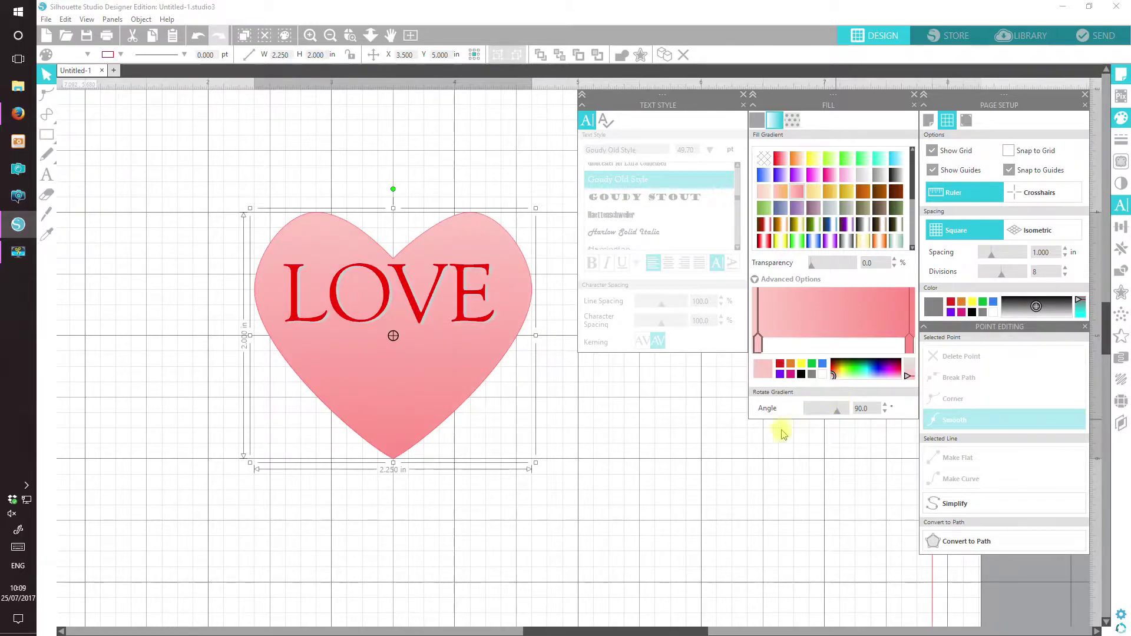
{"action": "left_click", "coordinate": [544, 525]}
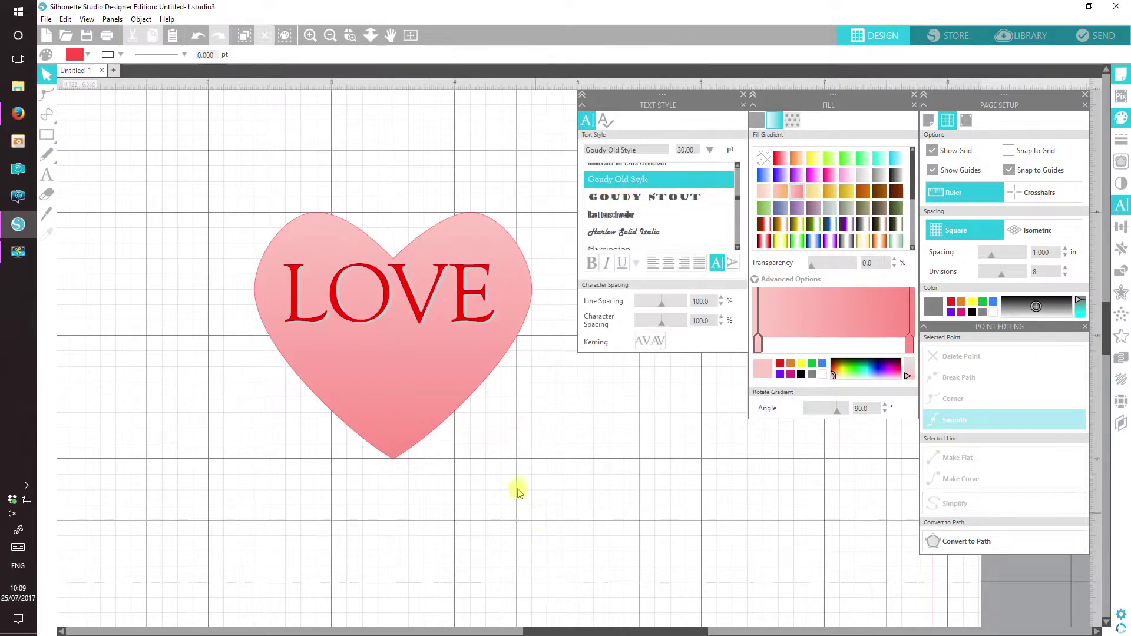
Move the red LOVE off the heart to the empty area below and beside it, exposing the grey copy
{"action": "left_click", "coordinate": [425, 313]}
{"action": "left_click", "coordinate": [425, 310]}
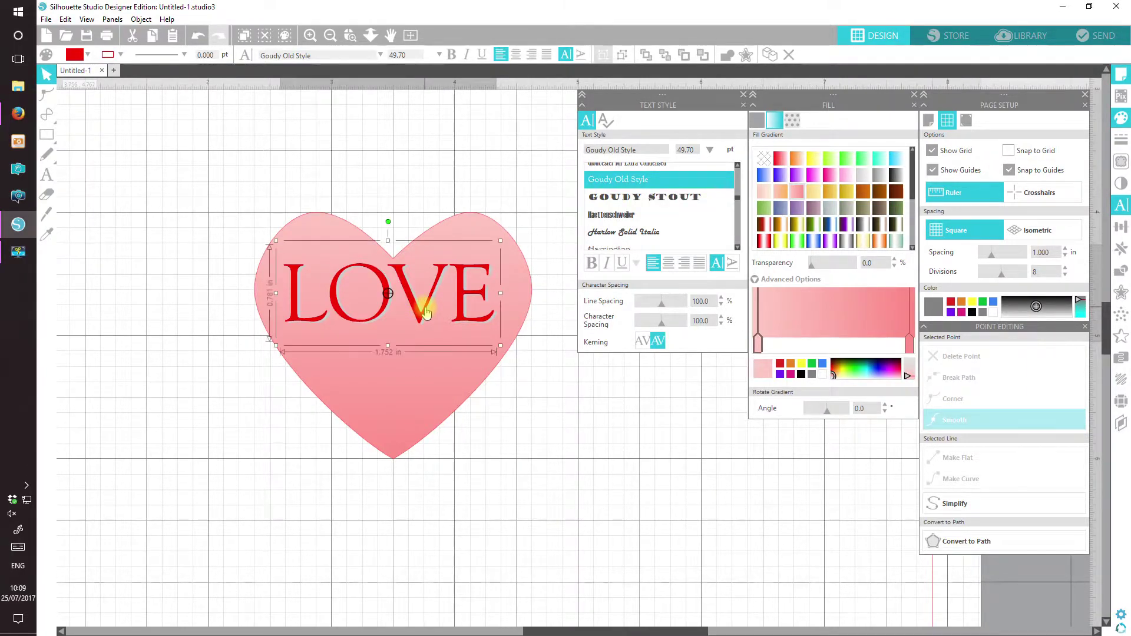
{"action": "left_click_drag", "start_coordinate": [425, 312], "coordinate": [593, 491]}
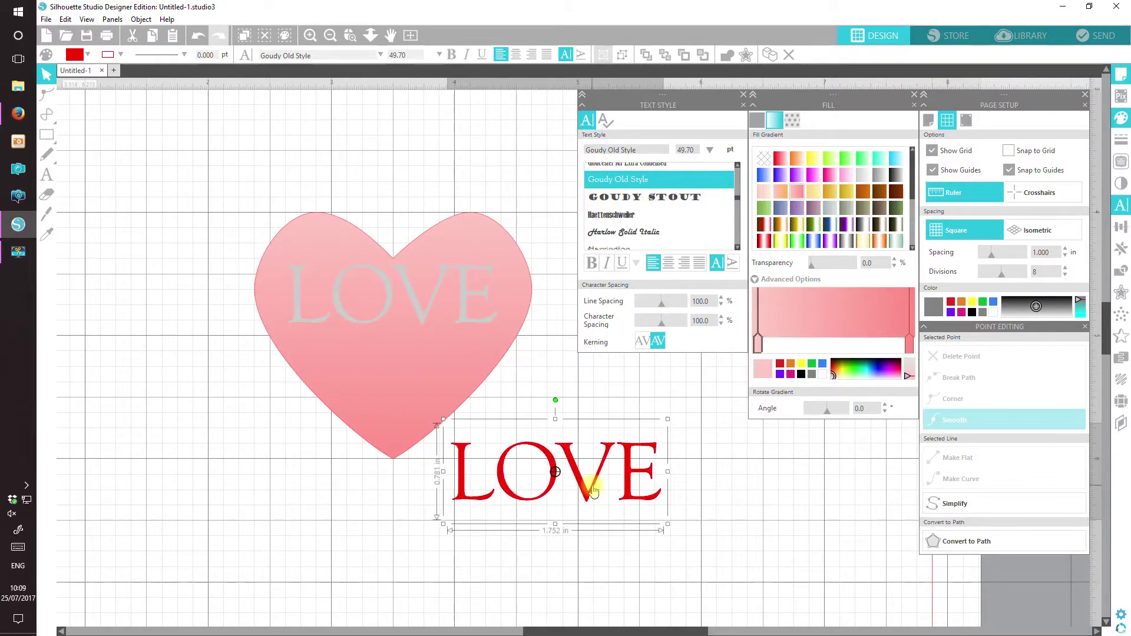
{"action": "left_click", "coordinate": [197, 36]}
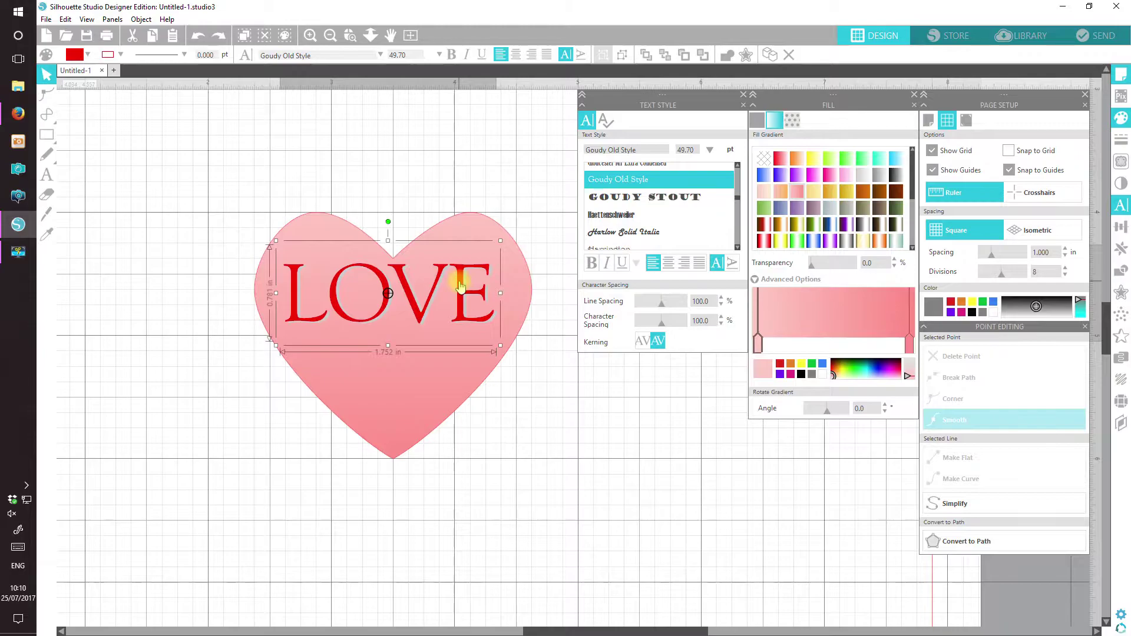
{"action": "key", "text": "ctrl+y"}
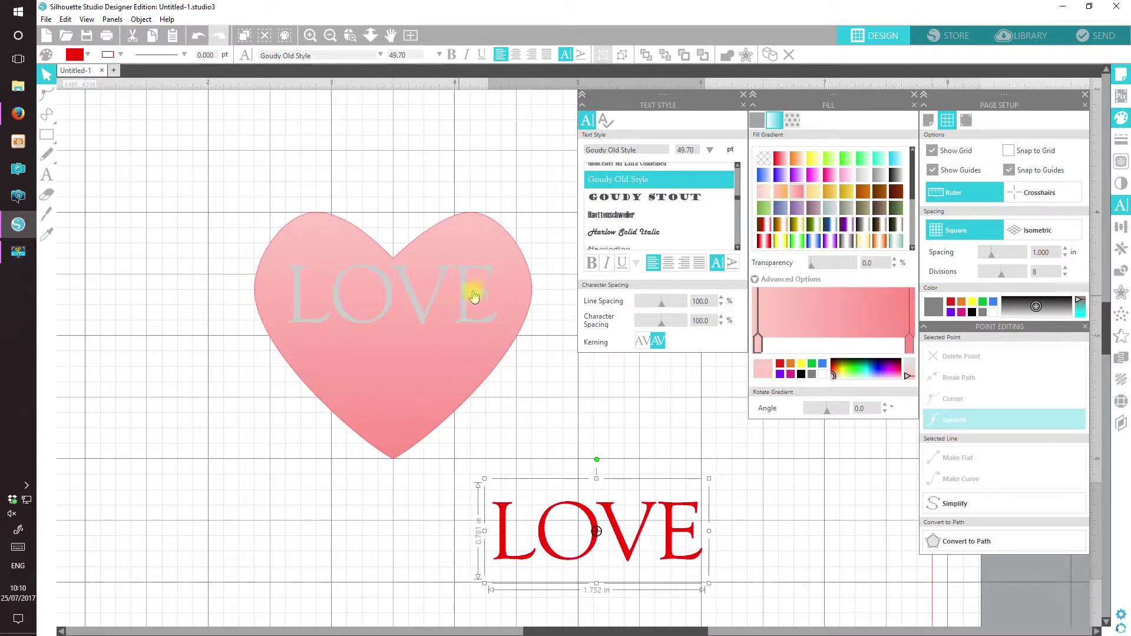
Fill the grey LOVE copy on the heart with the lighter solid grey DDDDDD
{"action": "left_click", "coordinate": [468, 300]}
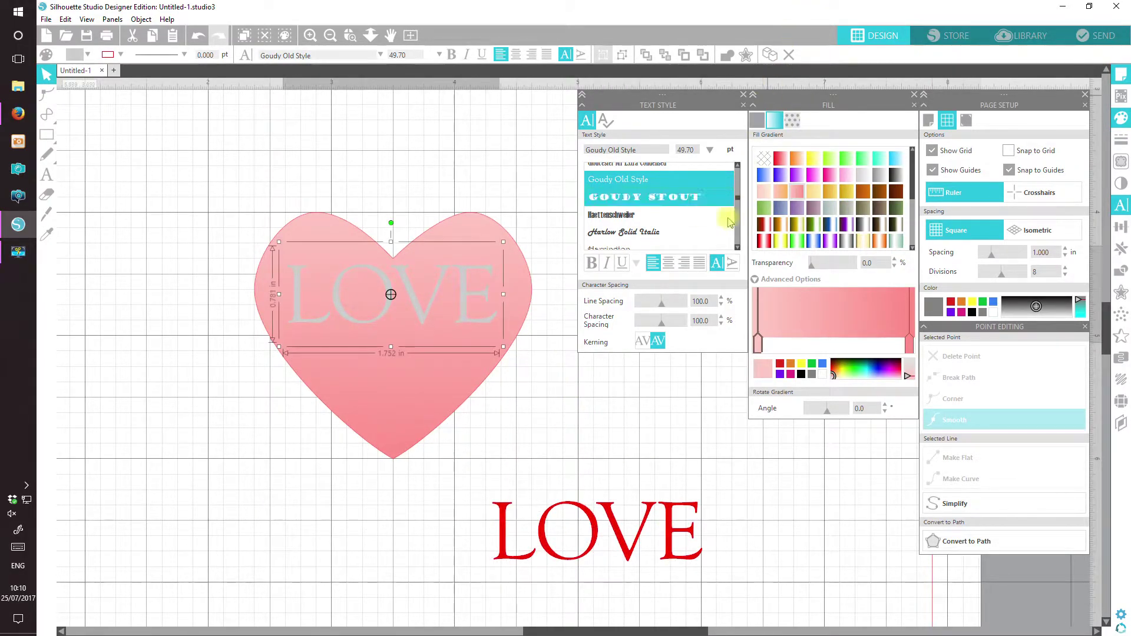
{"action": "left_click", "coordinate": [757, 120]}
{"action": "left_click", "coordinate": [804, 153]}
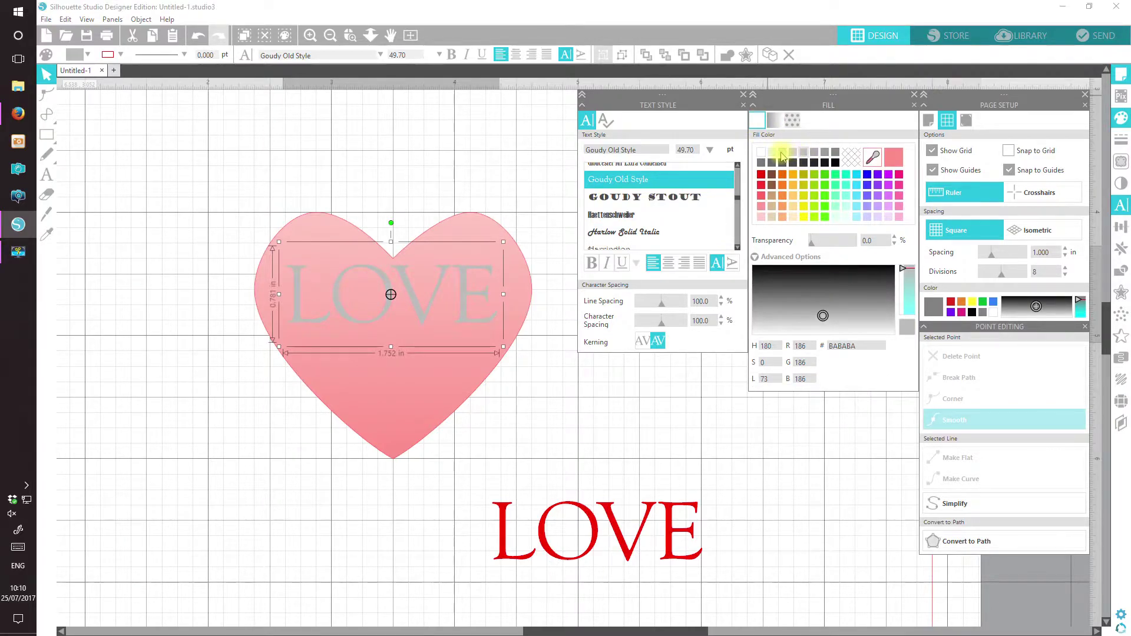
{"action": "left_click", "coordinate": [781, 154]}
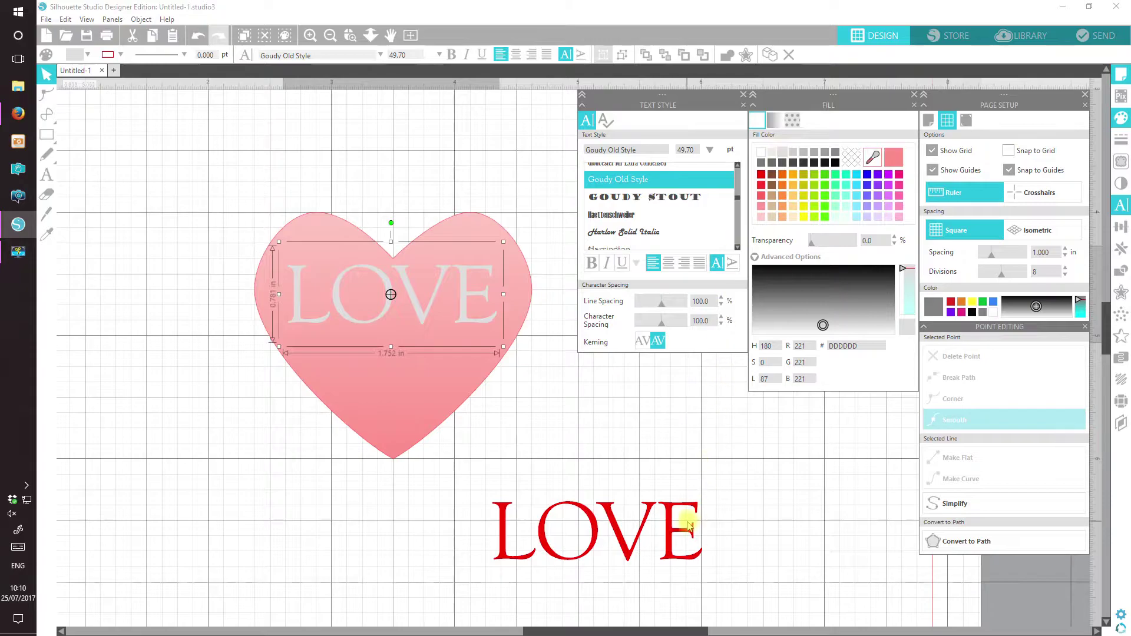
Lay the red LOVE back over the light grey copy on the heart with a slight offset
{"action": "left_click", "coordinate": [674, 536]}
{"action": "left_click_drag", "start_coordinate": [673, 536], "coordinate": [465, 300]}
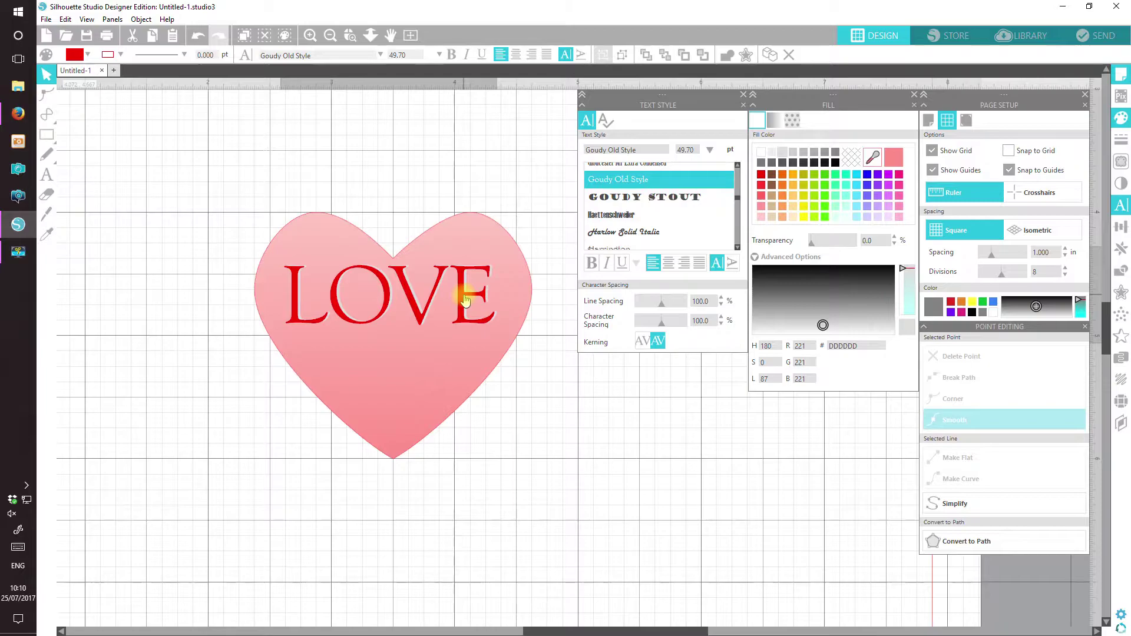
{"action": "key", "text": "Escape"}
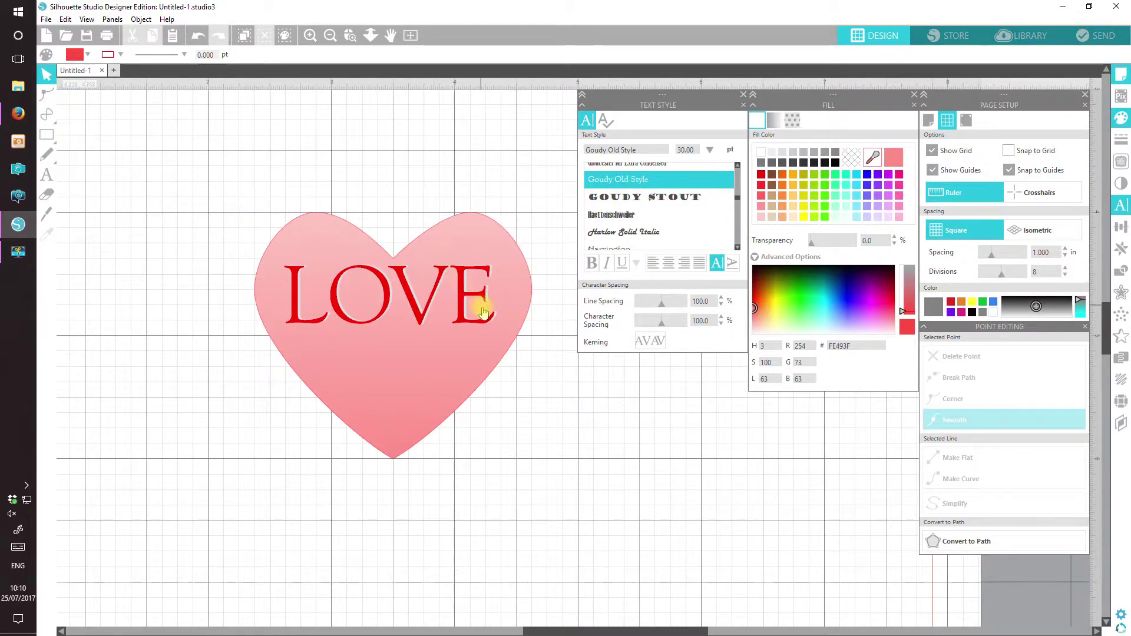
Try moving the heart away from the lettering, and undo both that move and the red LOVE's placement
{"action": "left_click_drag", "start_coordinate": [482, 311], "coordinate": [574, 410]}
{"action": "left_click_drag", "start_coordinate": [652, 478], "coordinate": [498, 535]}
{"action": "key", "text": "Escape"}
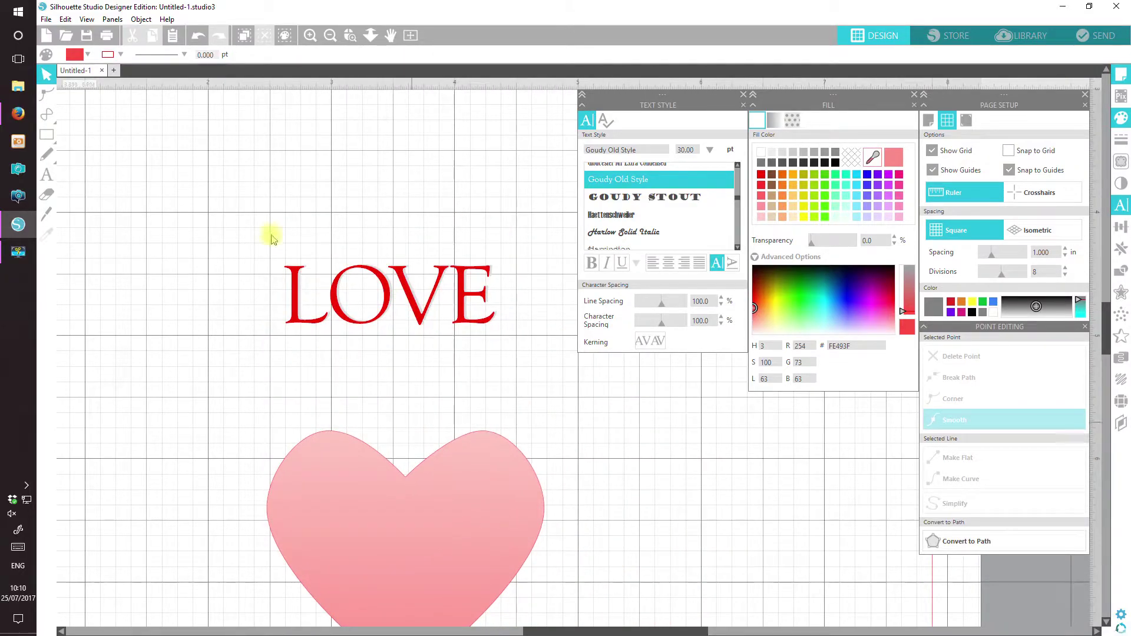
{"action": "left_click", "coordinate": [198, 38]}
{"action": "left_click", "coordinate": [197, 37]}
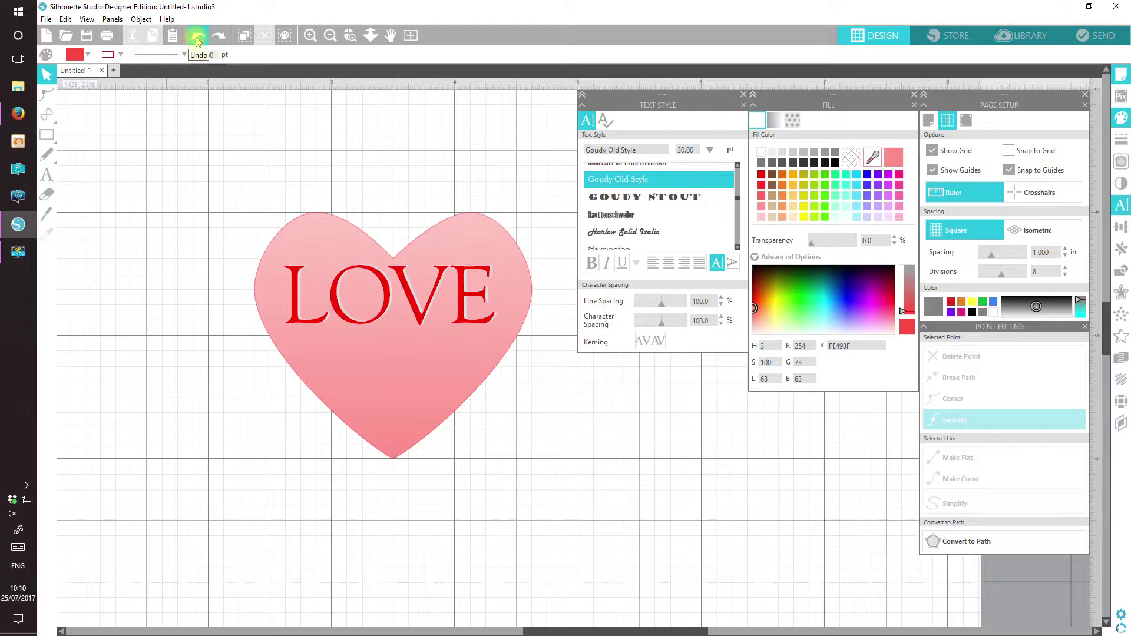
{"action": "left_click", "coordinate": [198, 37]}
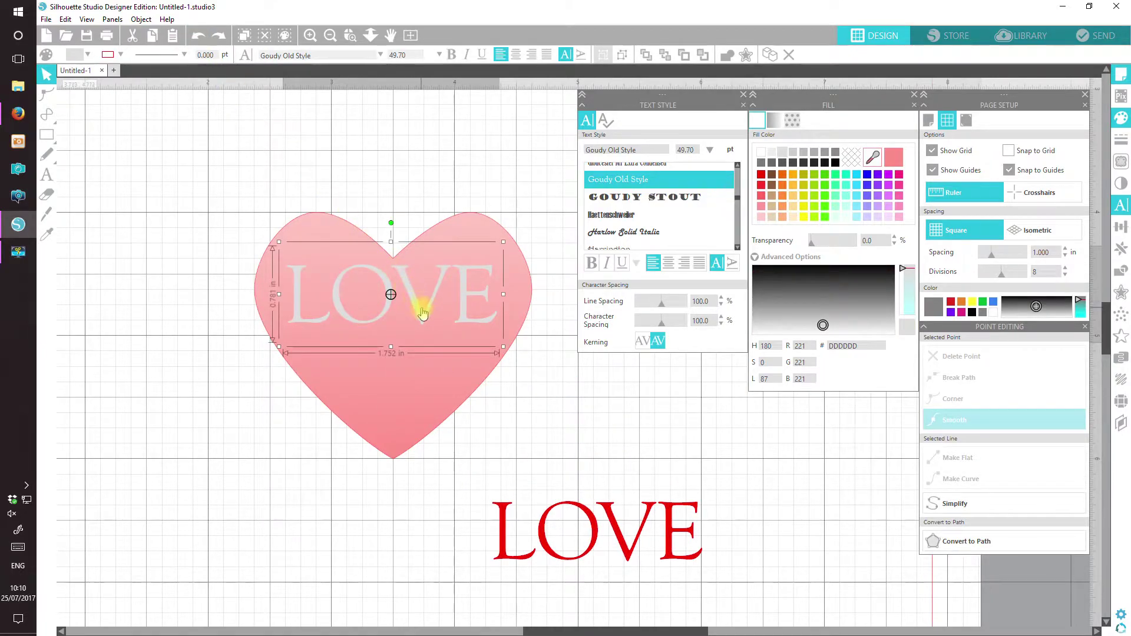
Move the light grey LOVE off the heart and lay the red LOVE over it, slightly offset as a drop shadow
{"action": "left_click_drag", "start_coordinate": [423, 313], "coordinate": [660, 483]}
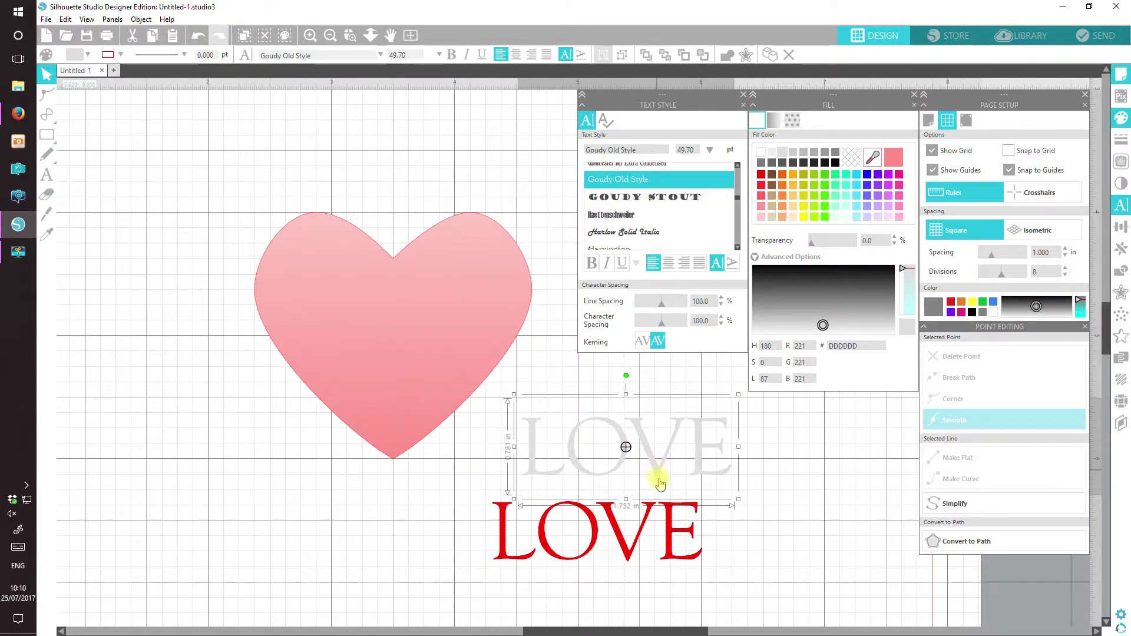
{"action": "left_click_drag", "start_coordinate": [669, 525], "coordinate": [699, 449]}
Group the red and grey LOVE texts and move the group onto the heart's upper half
{"action": "left_click_drag", "start_coordinate": [753, 508], "coordinate": [589, 421]}
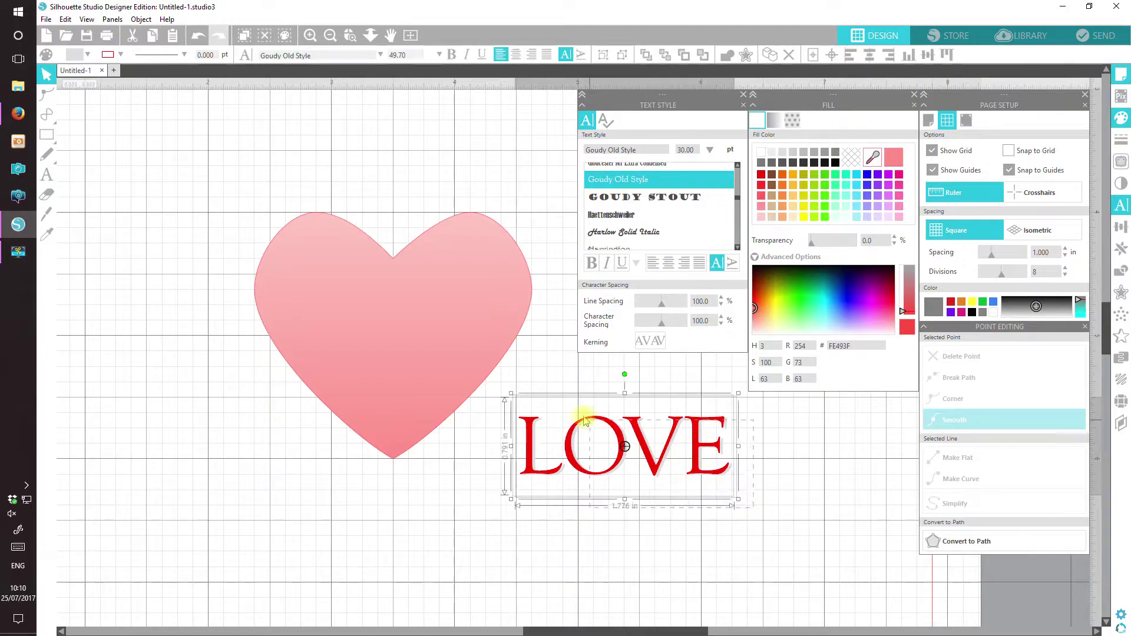
{"action": "left_click", "coordinate": [602, 55]}
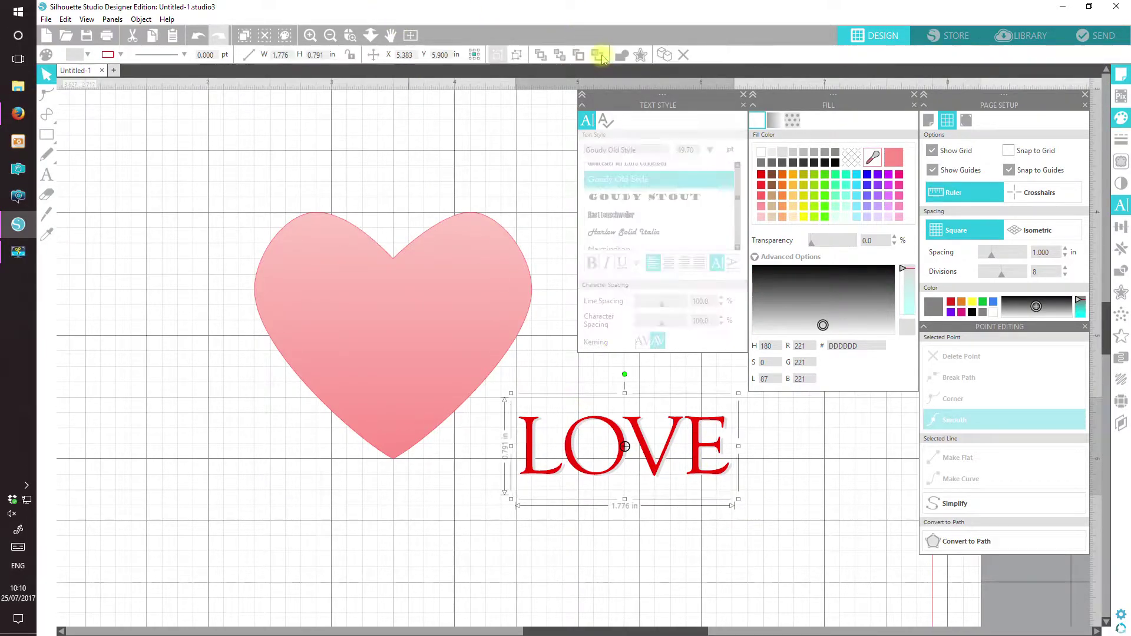
{"action": "left_click_drag", "start_coordinate": [654, 464], "coordinate": [423, 318]}
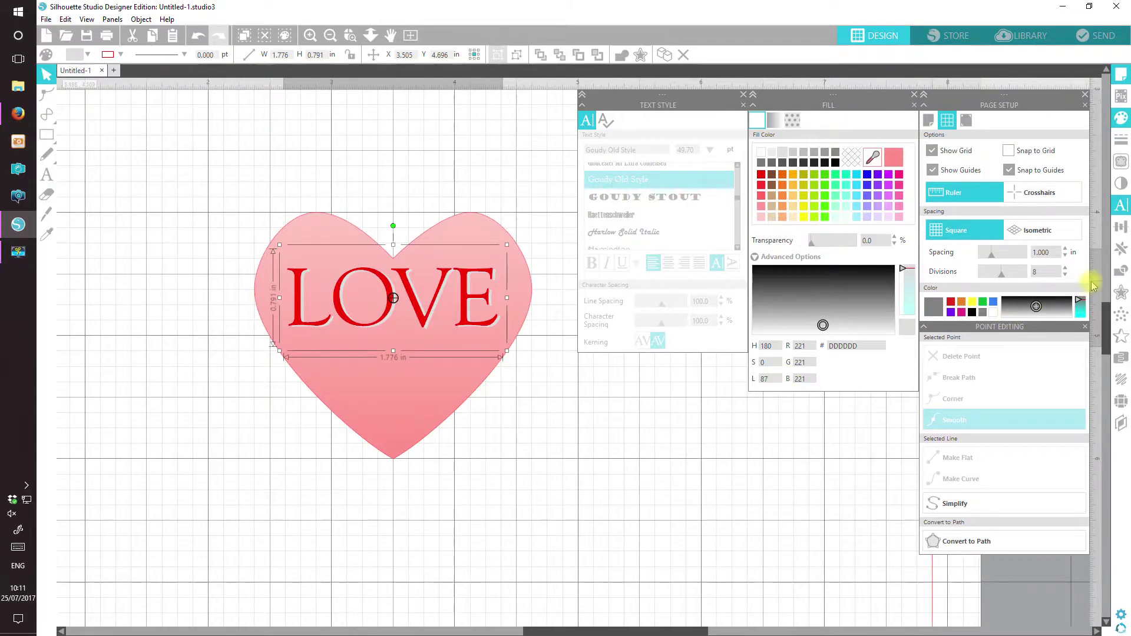
Add the text "you" below the heart in Goudy Old Style at 30 pt, filled with dark grey 545454
{"action": "left_click", "coordinate": [47, 174]}
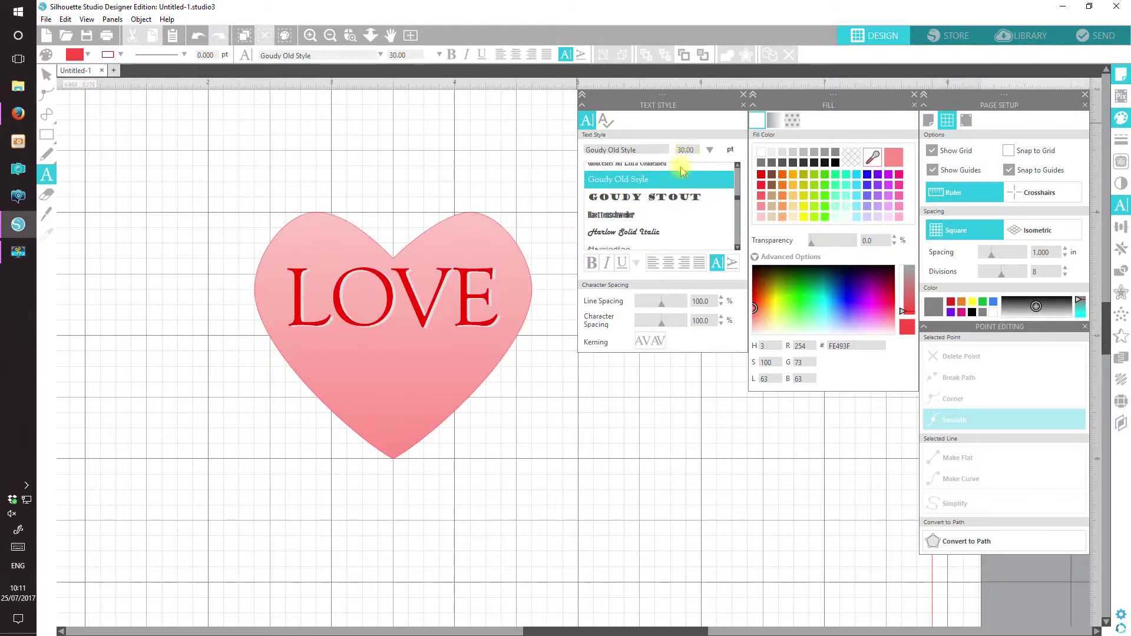
{"action": "left_click", "coordinate": [784, 165]}
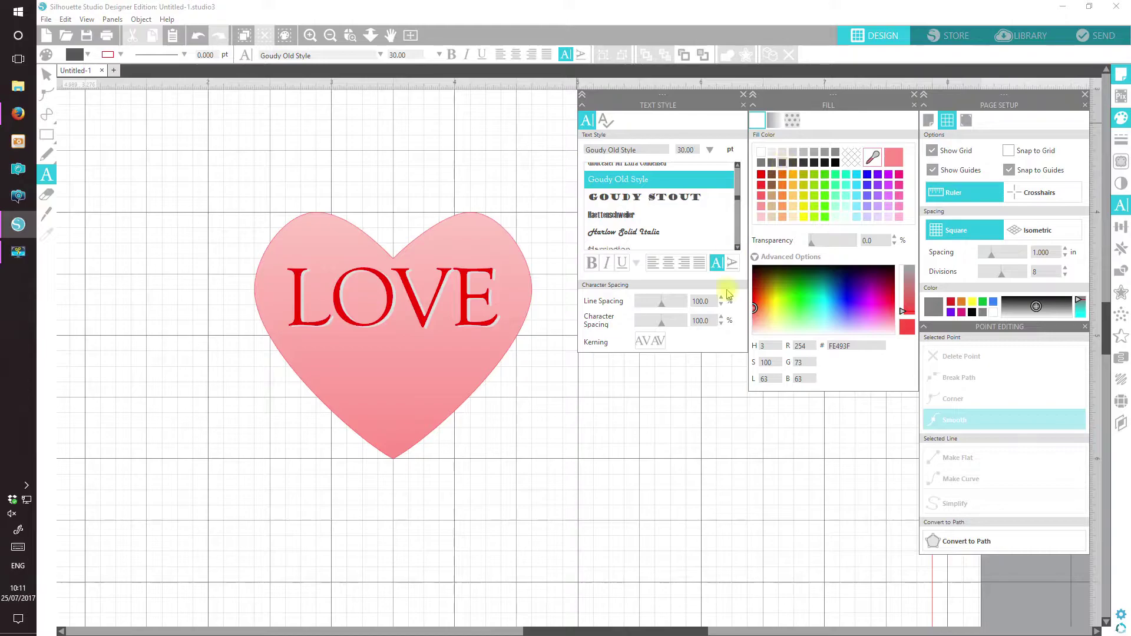
{"action": "left_click", "coordinate": [529, 543]}
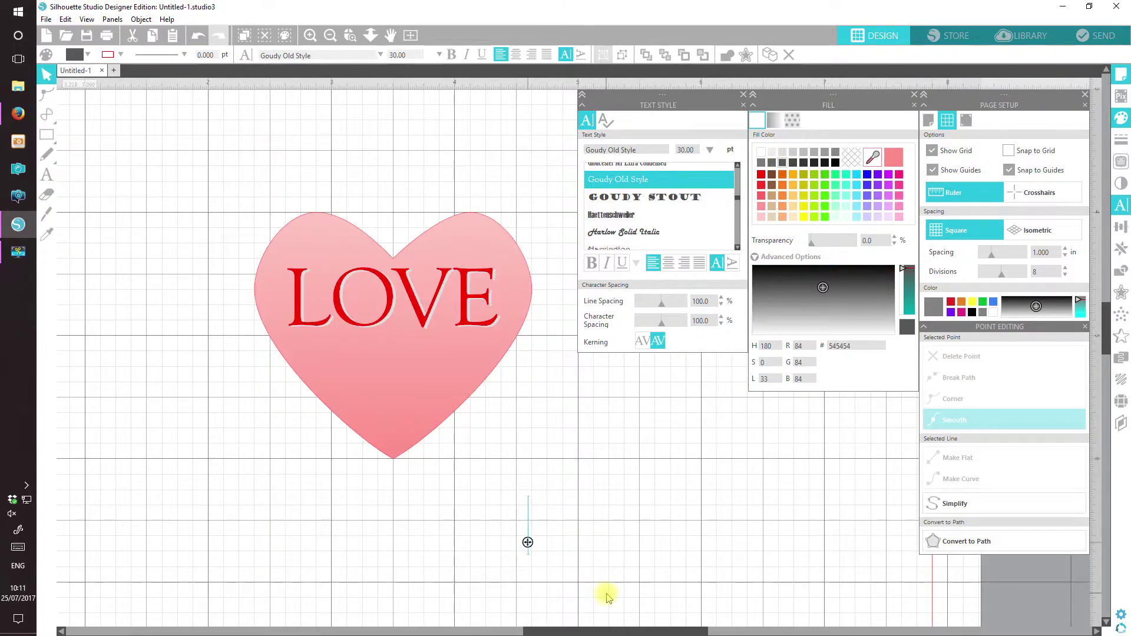
{"action": "type", "text": "yo"}
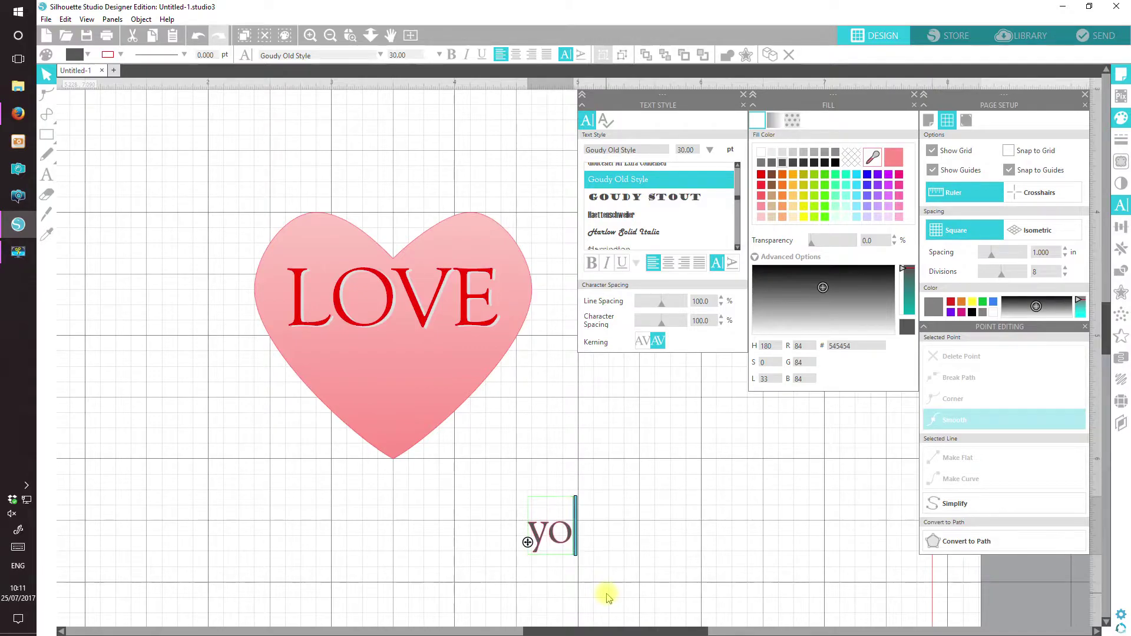
{"action": "type", "text": "u"}
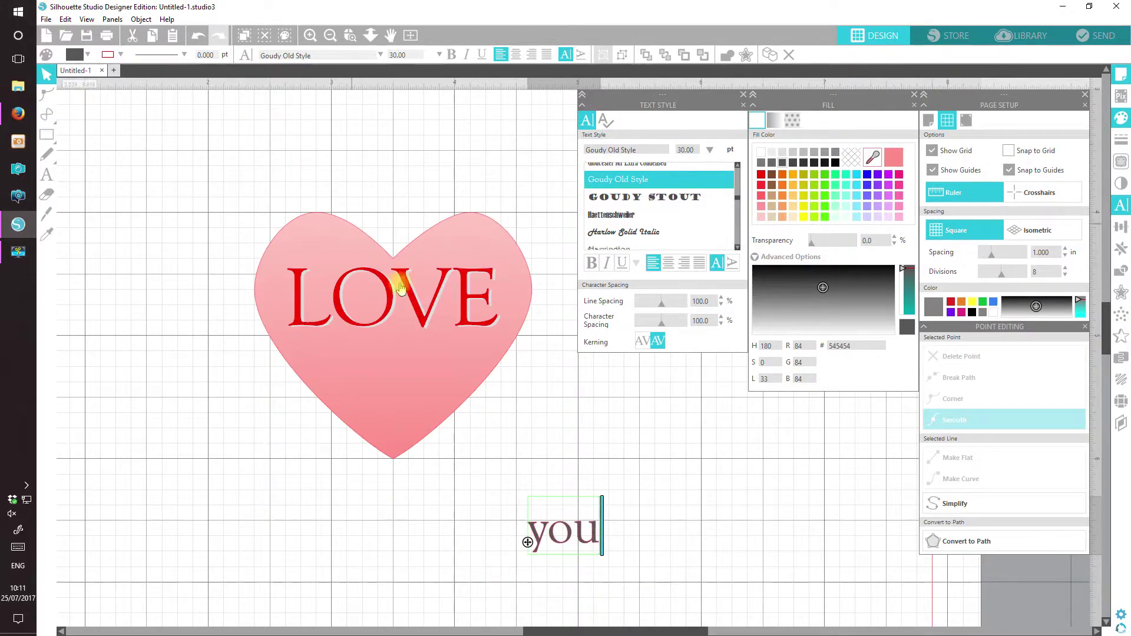
Remove the line colour from the "you" text
{"action": "left_click_drag", "start_coordinate": [533, 529], "coordinate": [607, 531]}
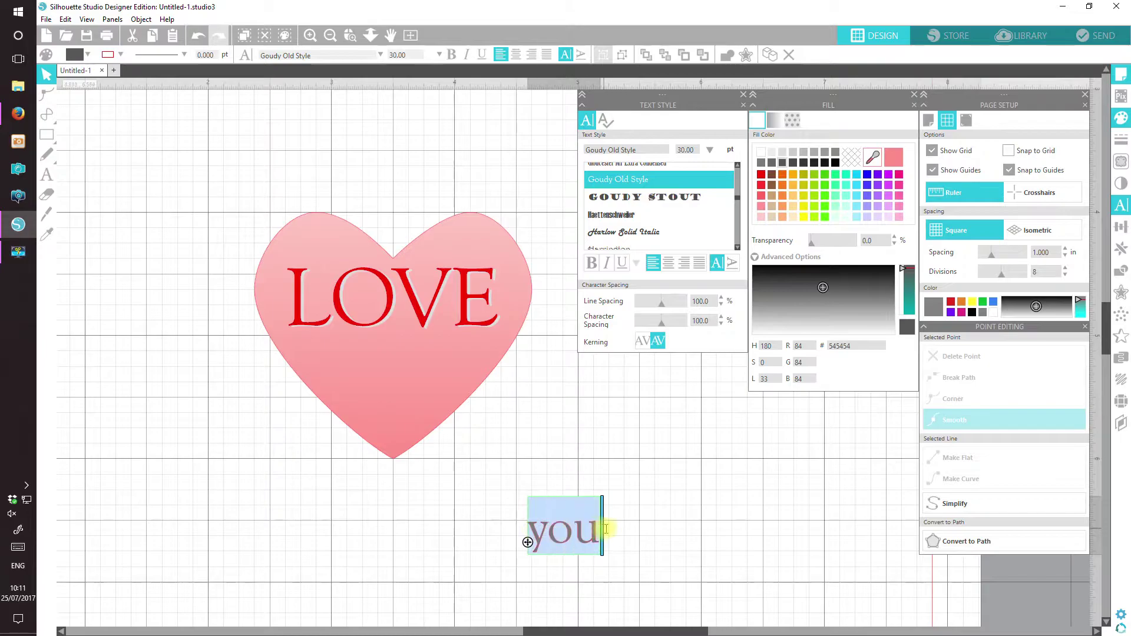
{"action": "left_click", "coordinate": [120, 55]}
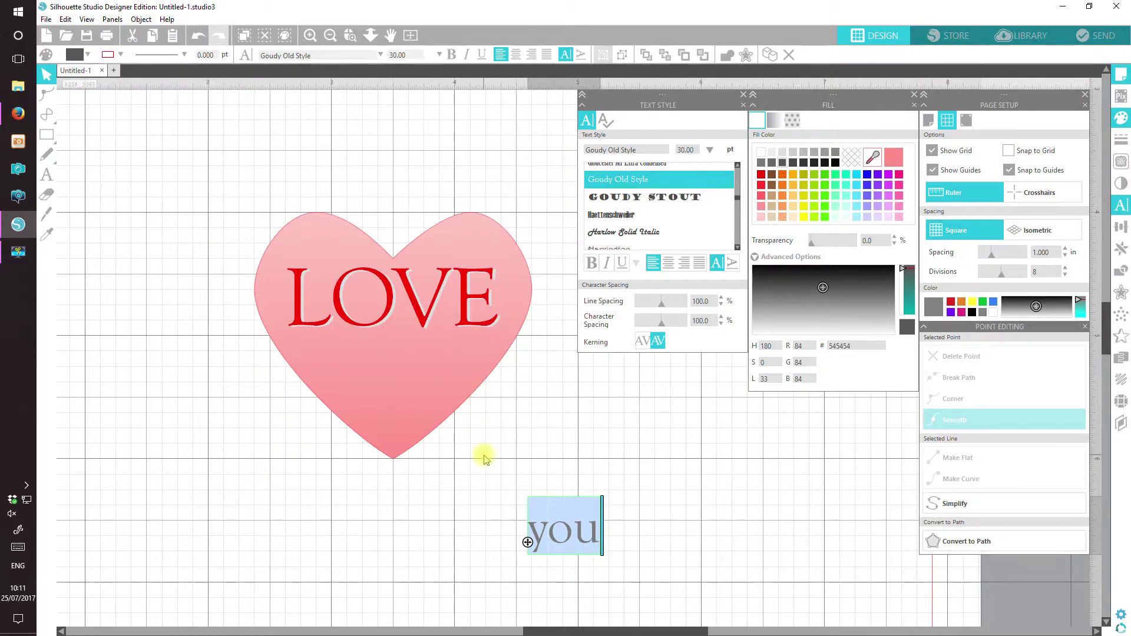
{"action": "left_click", "coordinate": [506, 501]}
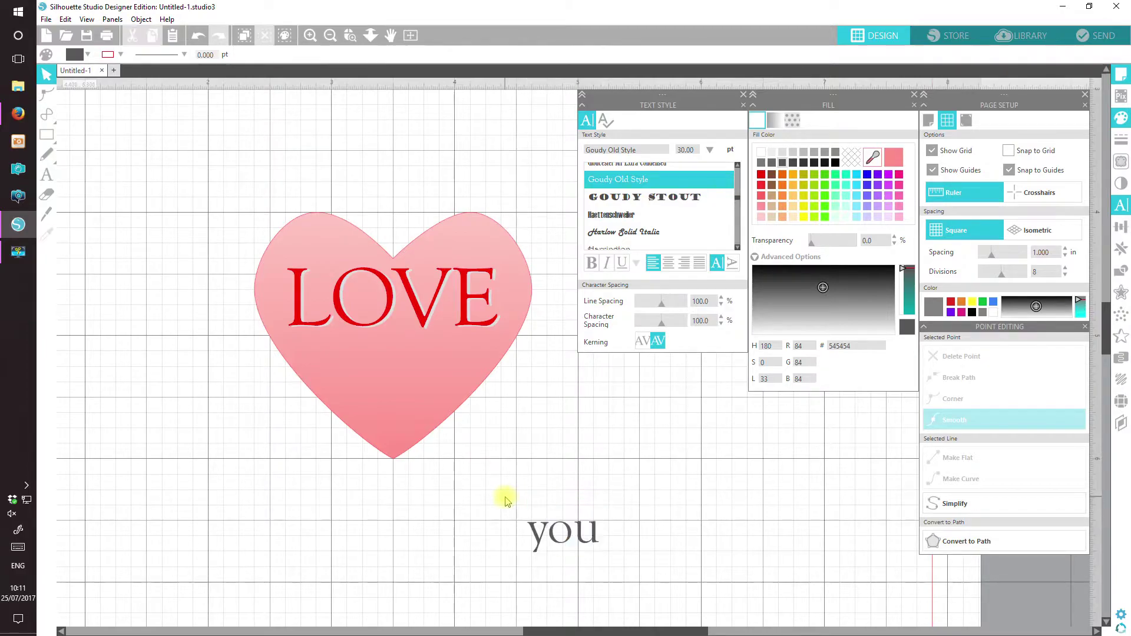
Move "you" onto the heart below the letters VE and enlarge it to about 37.6 pt
{"action": "left_click", "coordinate": [594, 533]}
{"action": "left_click_drag", "start_coordinate": [592, 542], "coordinate": [486, 358]}
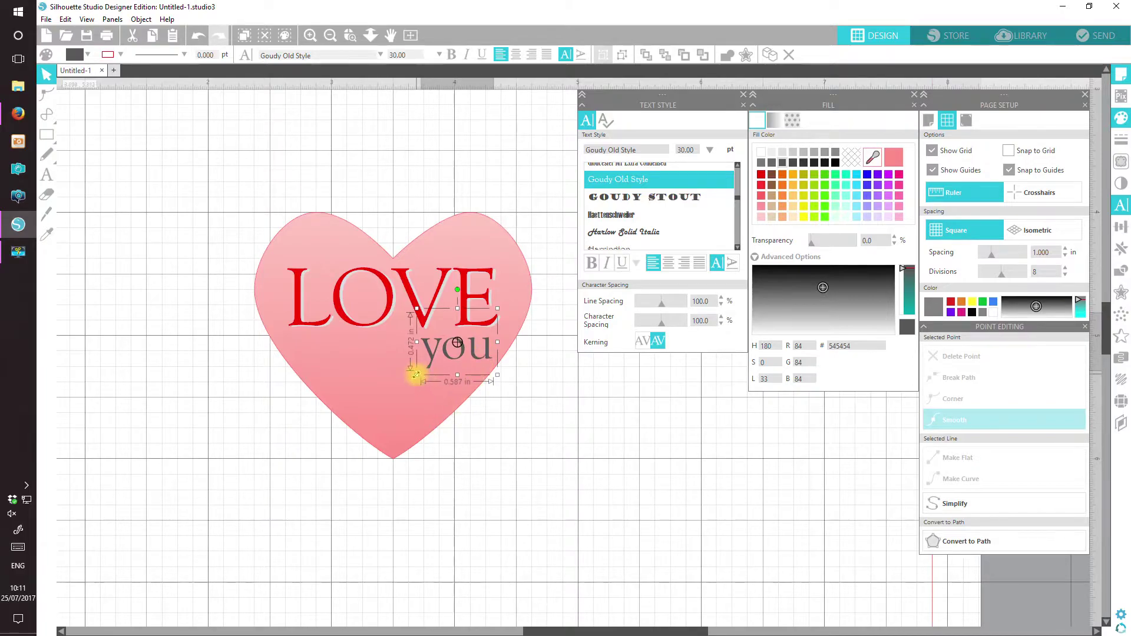
{"action": "left_click_drag", "start_coordinate": [417, 374], "coordinate": [400, 392]}
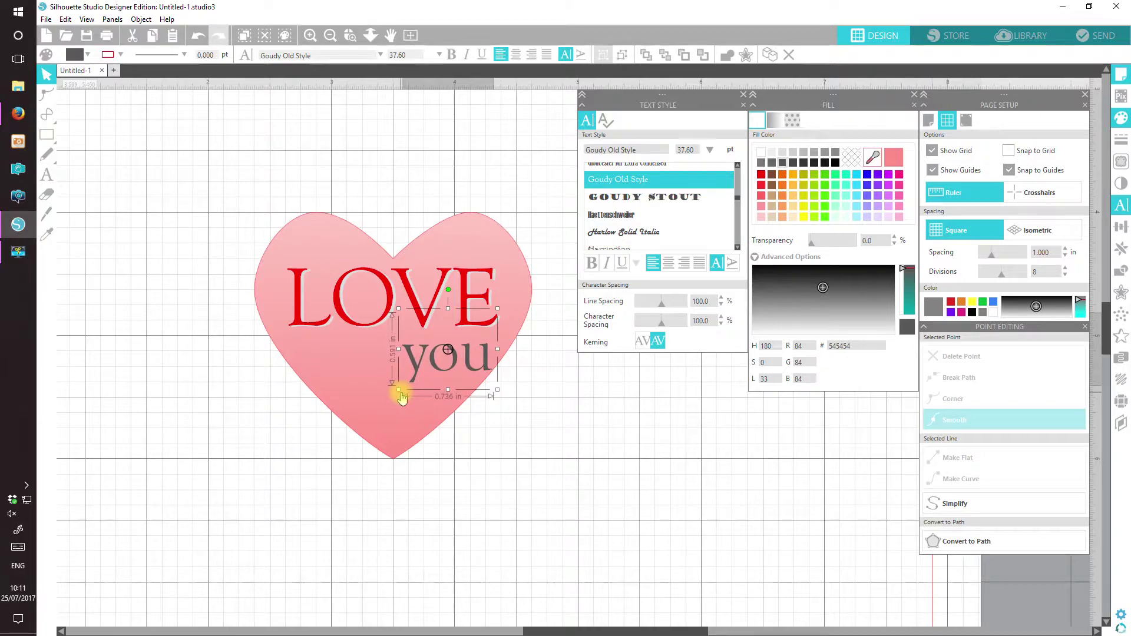
Fill "you" with the darker grey 444444 and nudge it up closer to LOVE
{"action": "left_click", "coordinate": [794, 163]}
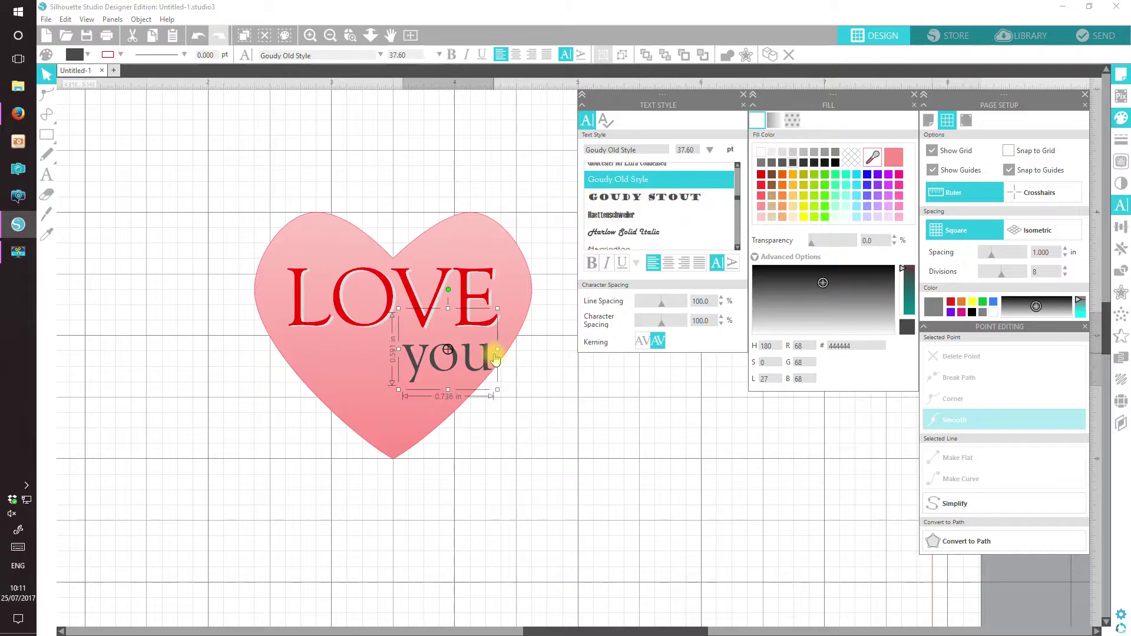
{"action": "left_click_drag", "start_coordinate": [486, 360], "coordinate": [487, 352]}
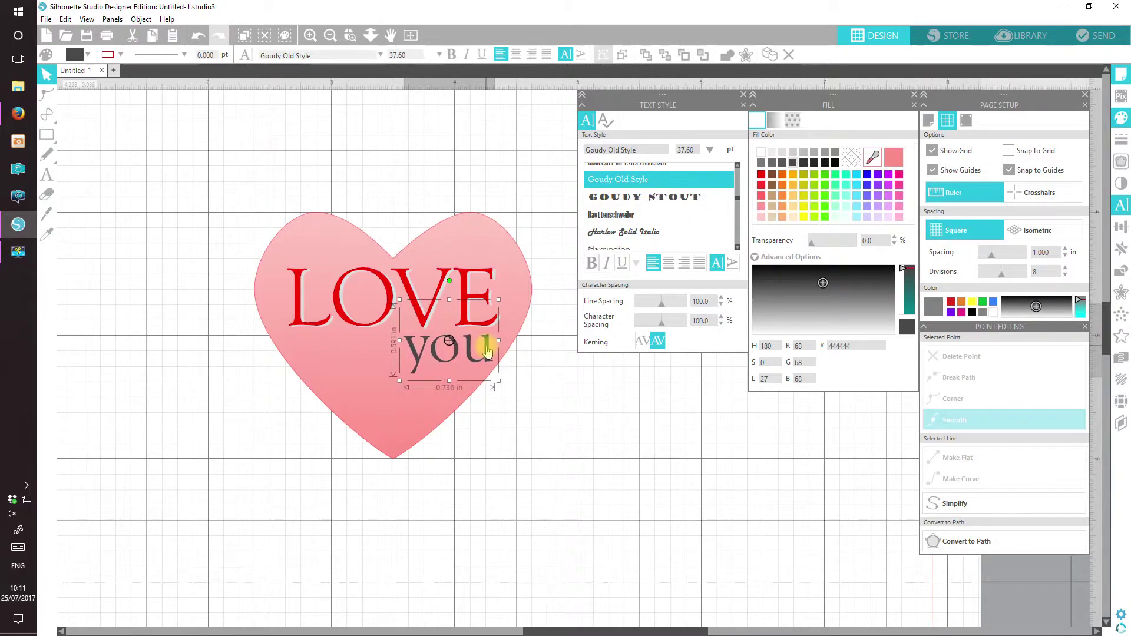
{"action": "left_click_drag", "start_coordinate": [487, 352], "coordinate": [485, 350]}
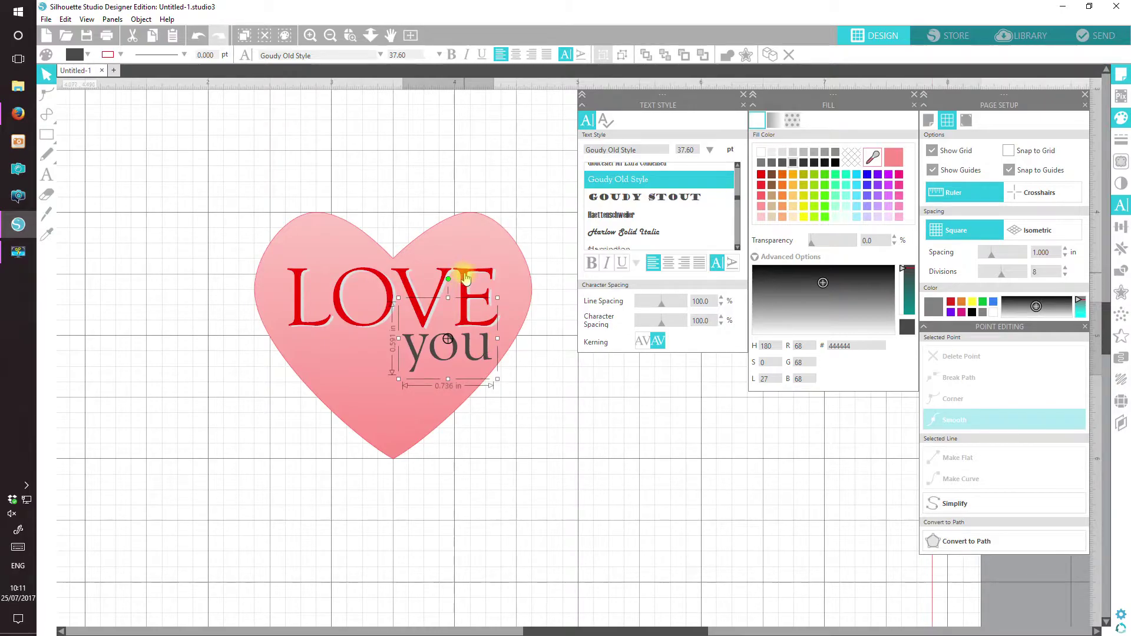
Scale the grouped LOVE lettering down to about 1.718 by 0.765 in and position it just above "you"
{"action": "left_click", "coordinate": [465, 276], "text": "shift"}
{"action": "left_click_drag", "start_coordinate": [465, 277], "coordinate": [466, 275]}
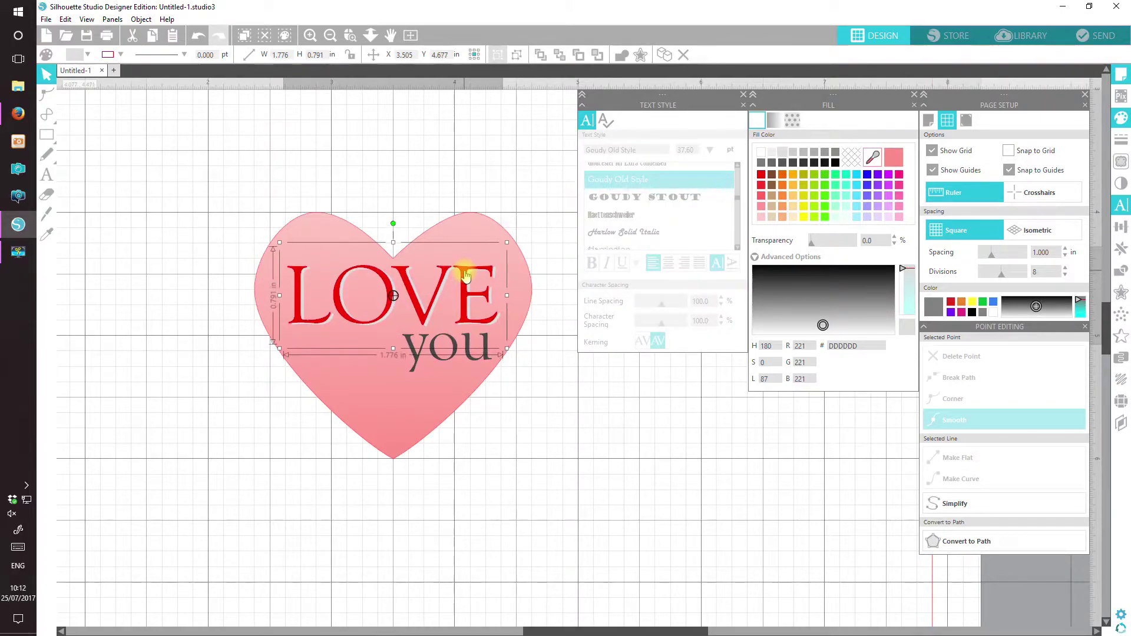
{"action": "left_click_drag", "start_coordinate": [507, 349], "coordinate": [500, 345]}
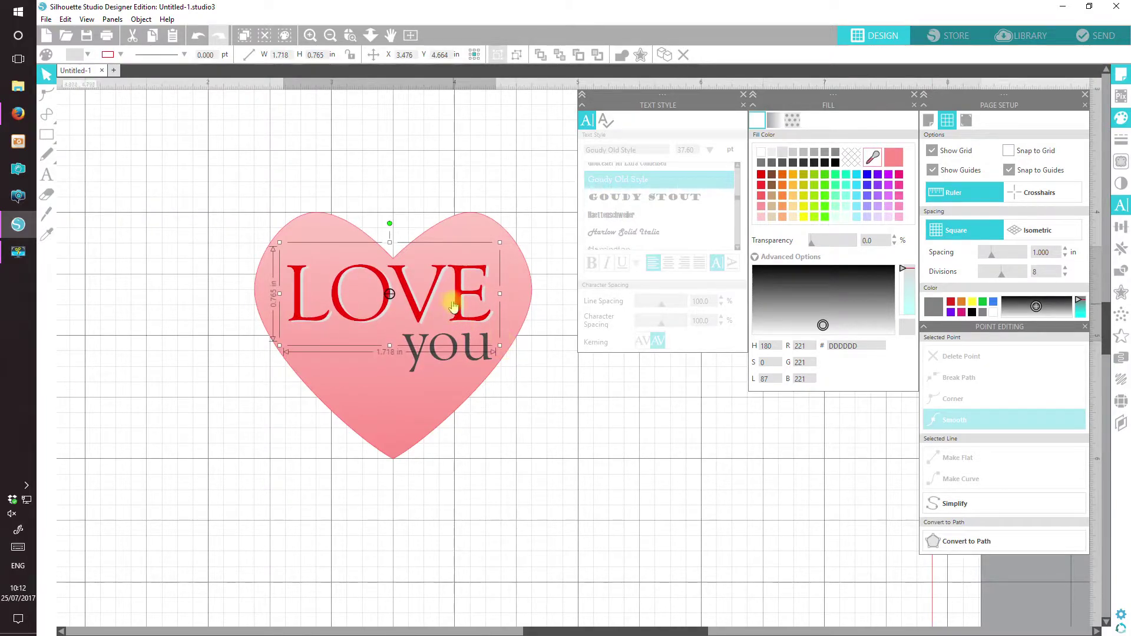
{"action": "left_click_drag", "start_coordinate": [461, 296], "coordinate": [461, 302]}
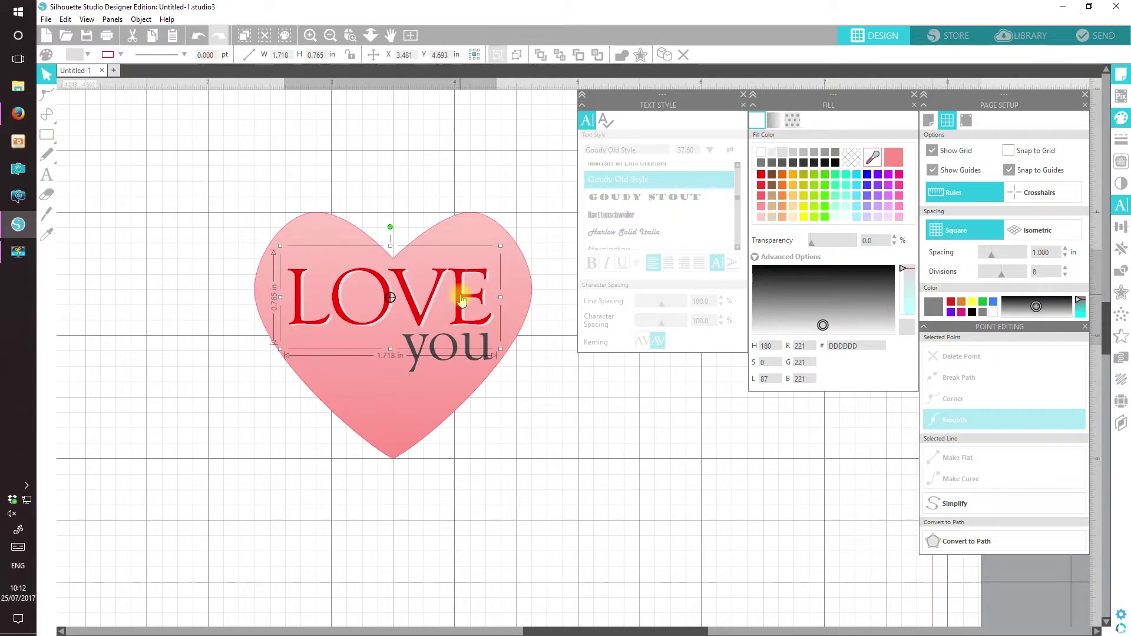
{"action": "left_click", "coordinate": [505, 436]}
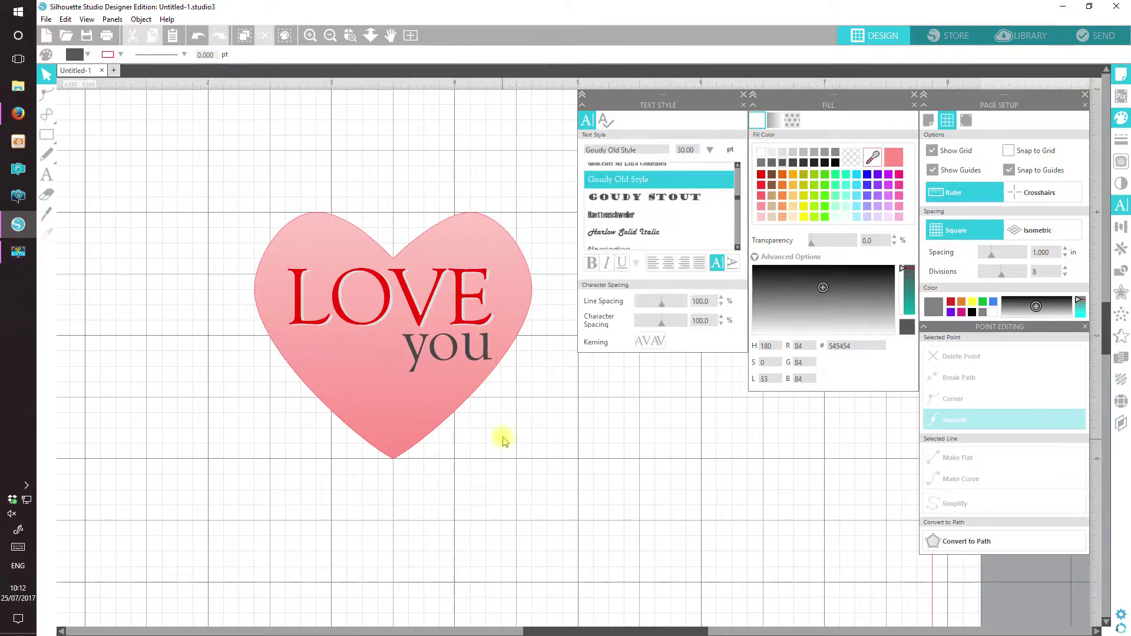
Nudge the word "you" slightly left beneath LOVE and deselect it
{"action": "left_click", "coordinate": [487, 348]}
{"action": "left_click_drag", "start_coordinate": [487, 348], "coordinate": [485, 347]}
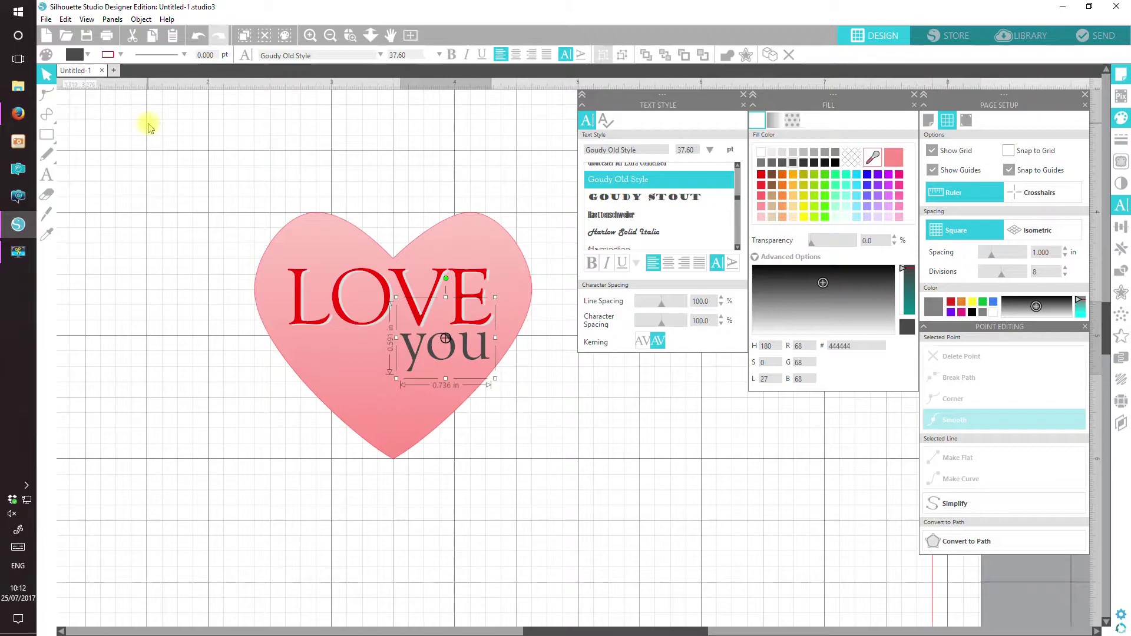
{"action": "left_click", "coordinate": [745, 95]}
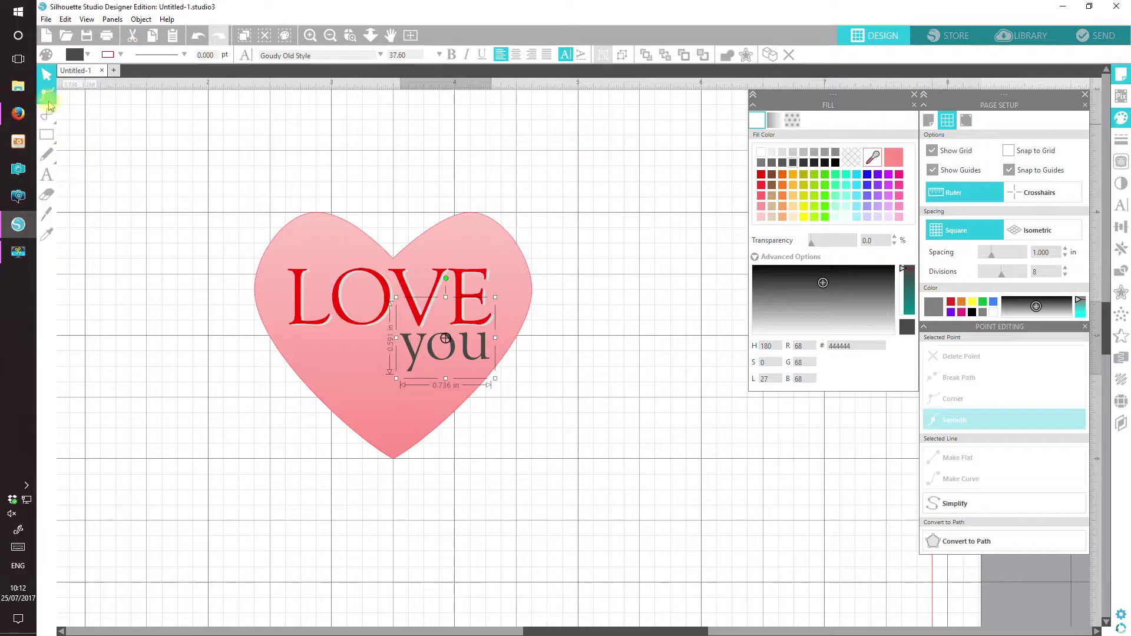
{"action": "mouse_move", "coordinate": [51, 111]}
{"action": "left_click", "coordinate": [235, 177]}
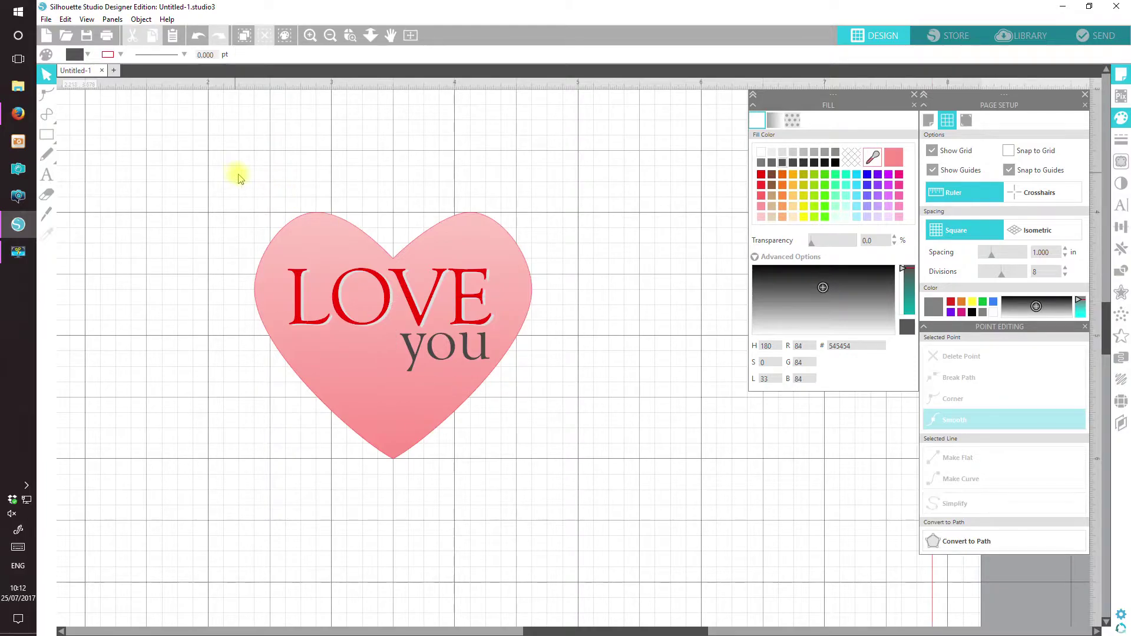
Start an internal offset of the pink gradient heart
{"action": "left_click", "coordinate": [332, 224]}
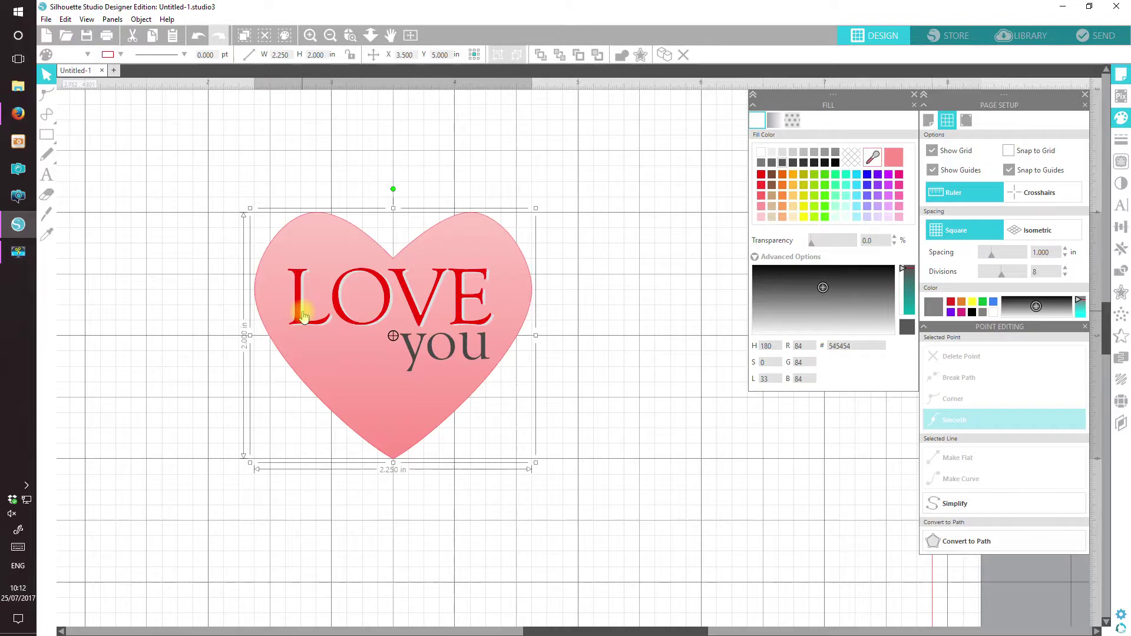
{"action": "left_click", "coordinate": [1121, 294]}
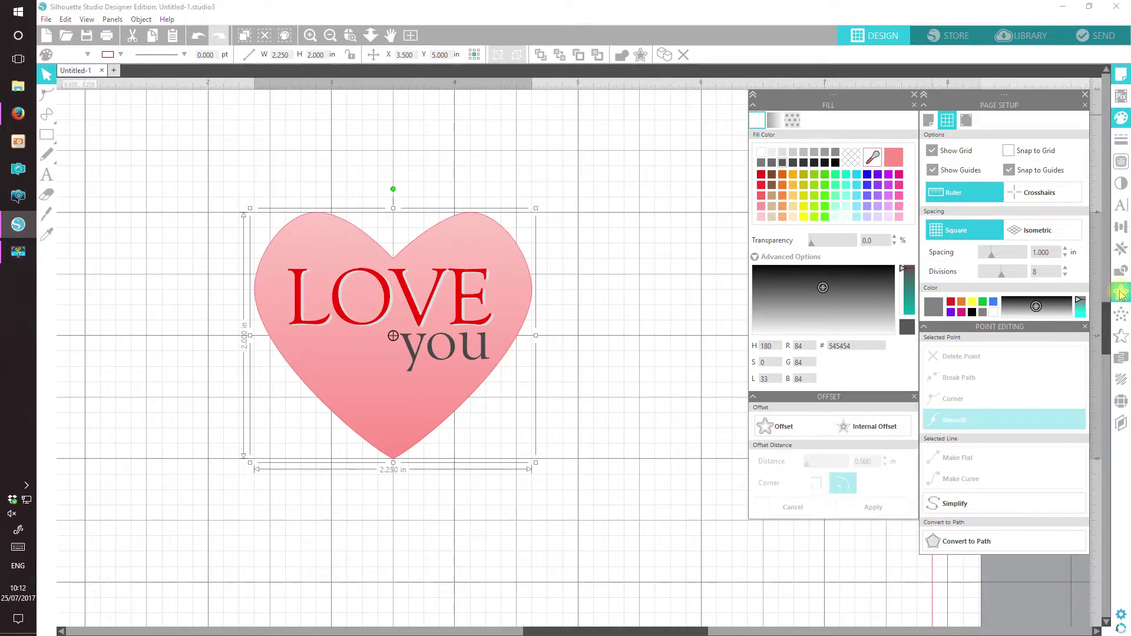
{"action": "left_click", "coordinate": [873, 427]}
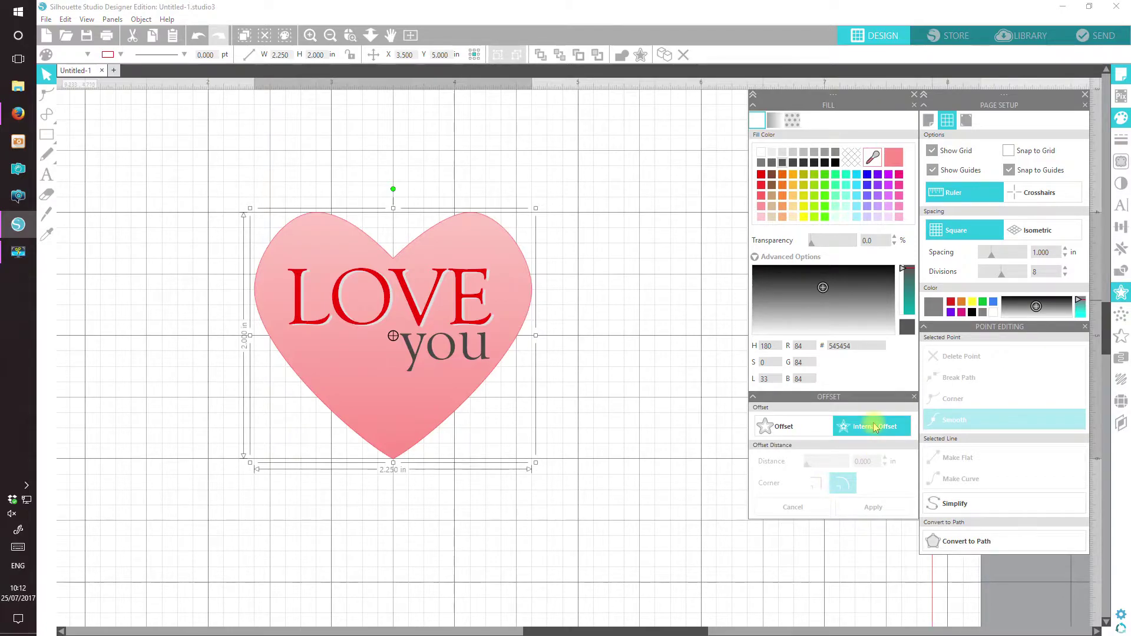
{"action": "left_click", "coordinate": [875, 428]}
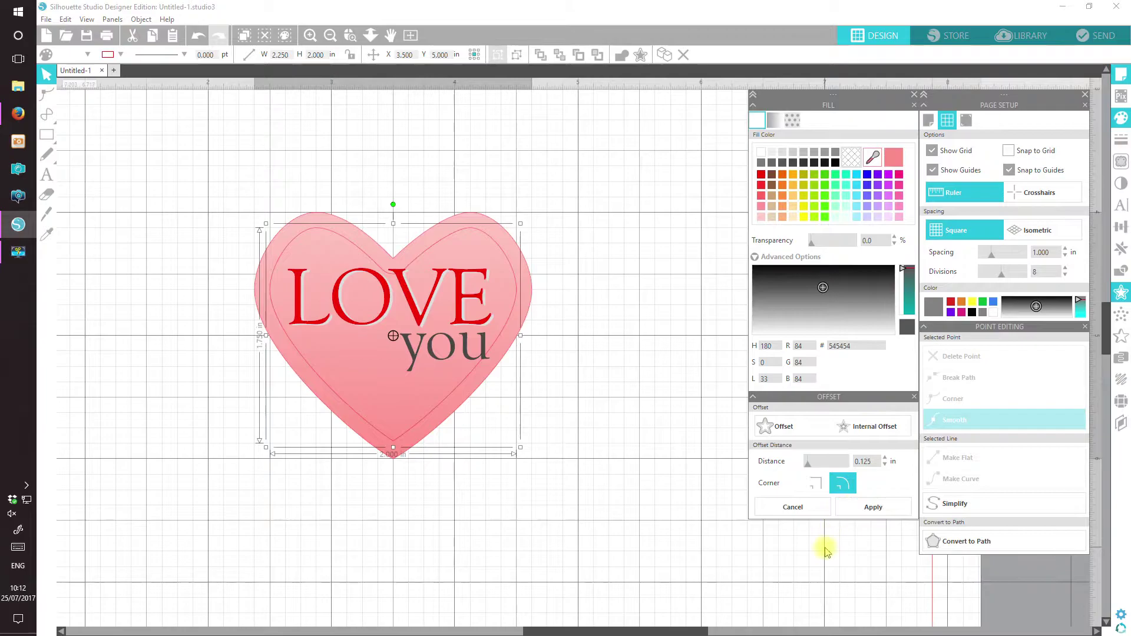
Try a 0.01 in internal offset with sharp corners on the heart and undo it
{"action": "left_click", "coordinate": [873, 462]}
{"action": "key", "text": "BackSpace"}
{"action": "key", "text": "BackSpace"}
{"action": "key", "text": "BackSpace"}
{"action": "left_click", "coordinate": [816, 482]}
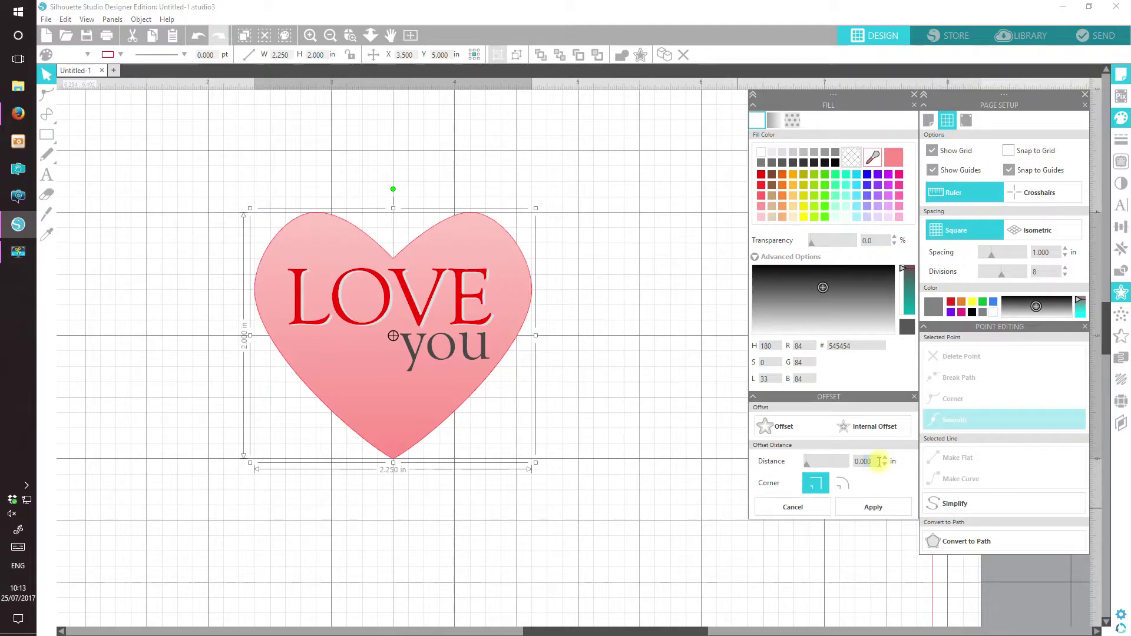
{"action": "type", "text": "0.01"}
{"action": "left_click", "coordinate": [880, 508]}
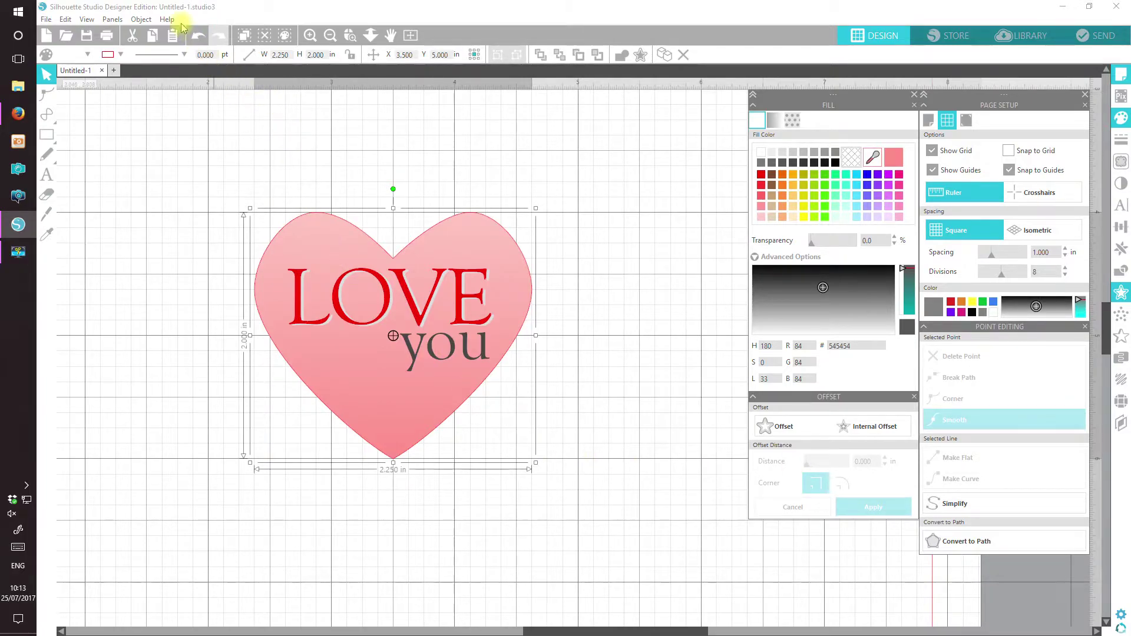
{"action": "left_click", "coordinate": [198, 37]}
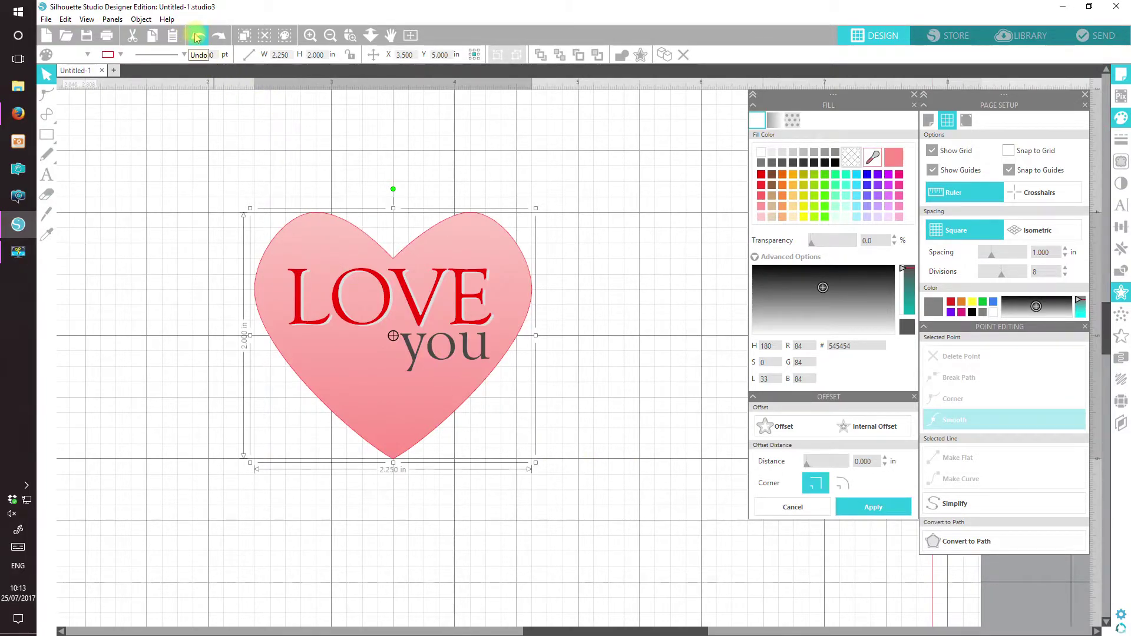
{"action": "left_click", "coordinate": [197, 38]}
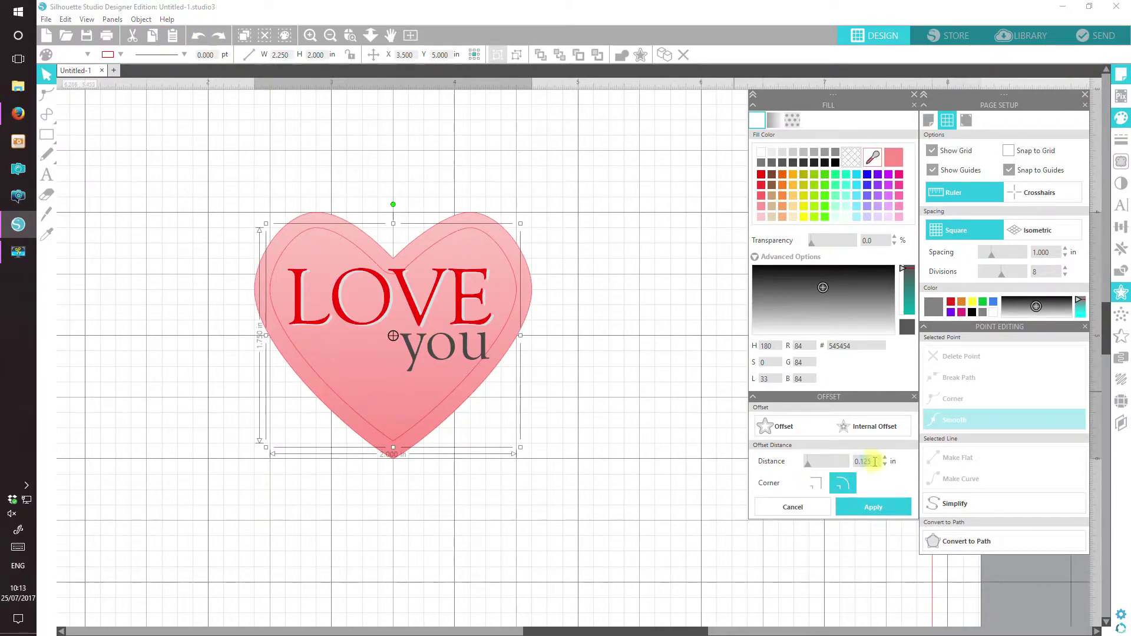
Set the heart's internal offset to 0.015 in with sharp corners, and give the inner heart a white fill without an outline
{"action": "type", "text": "0.015"}
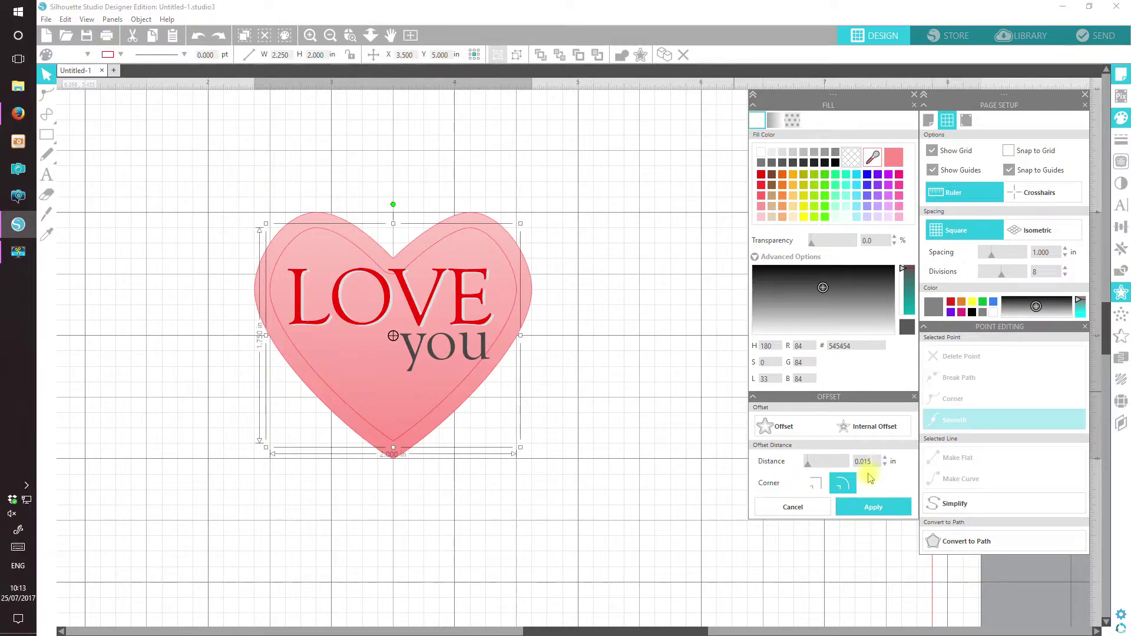
{"action": "left_click", "coordinate": [815, 483]}
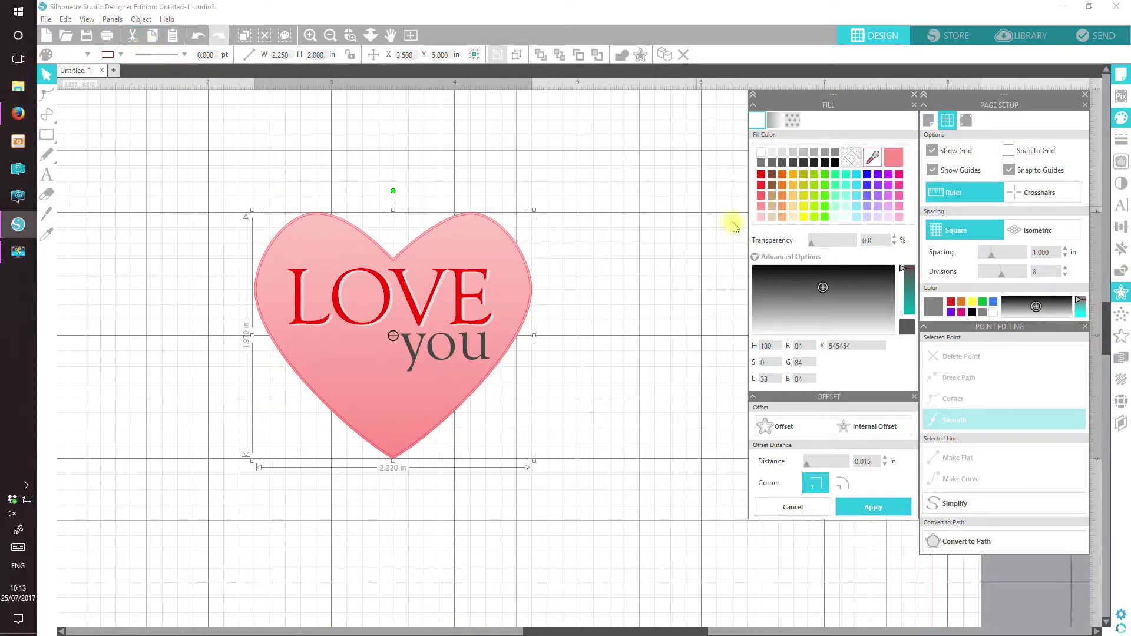
{"action": "left_click", "coordinate": [761, 152]}
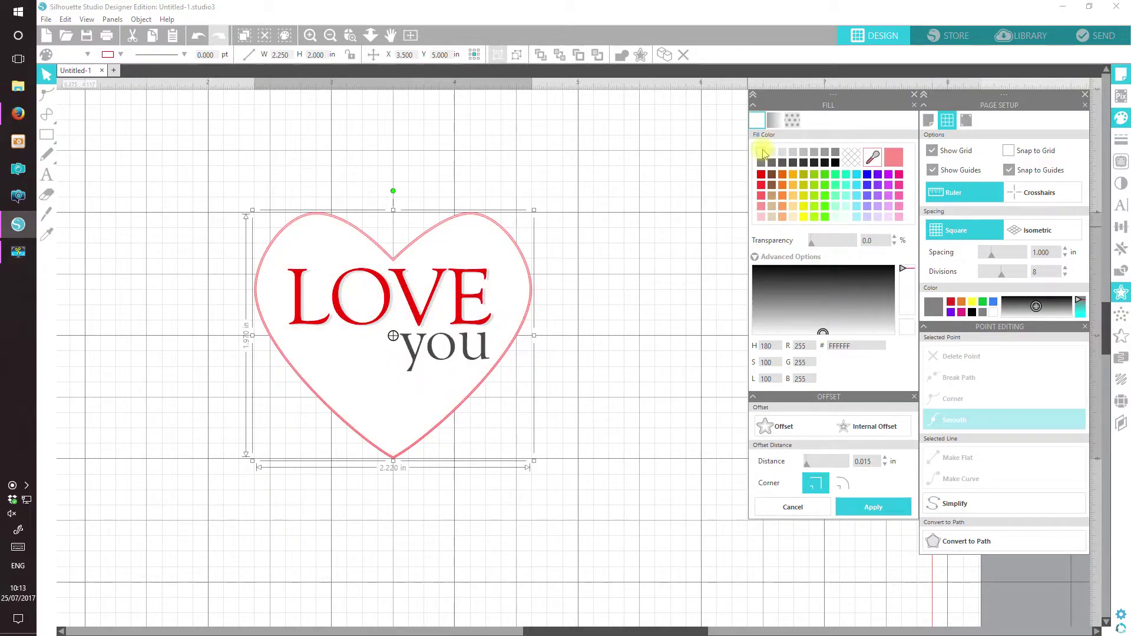
{"action": "left_click", "coordinate": [122, 54]}
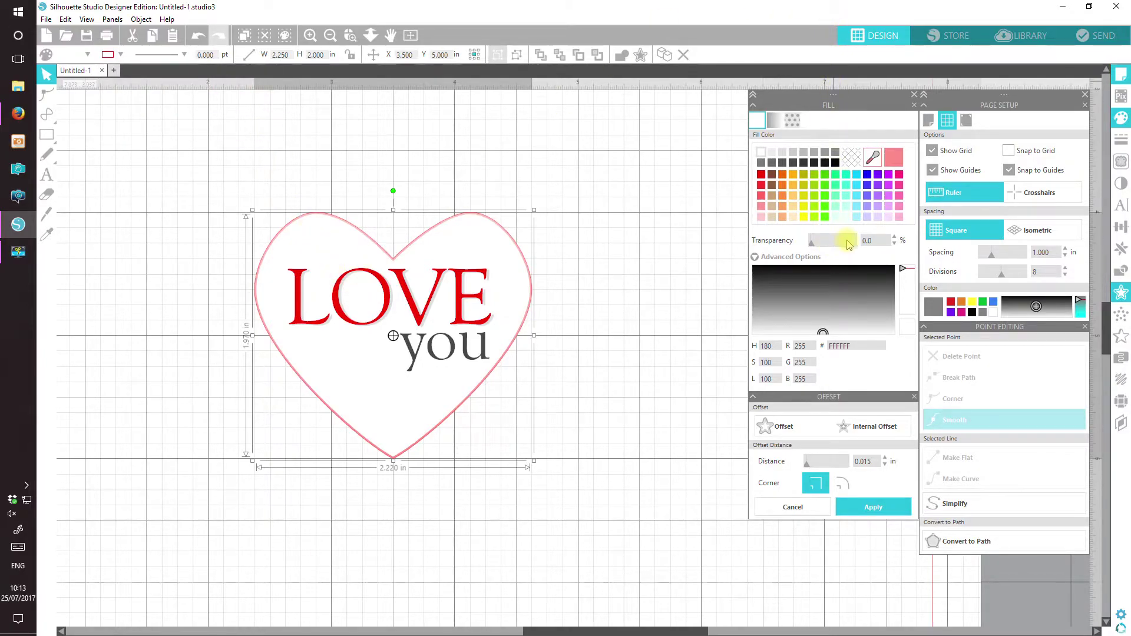
Bring the white inner heart in front of LOVE and "you", set its transparency to 85%, and deselect it
{"action": "left_click", "coordinate": [848, 242]}
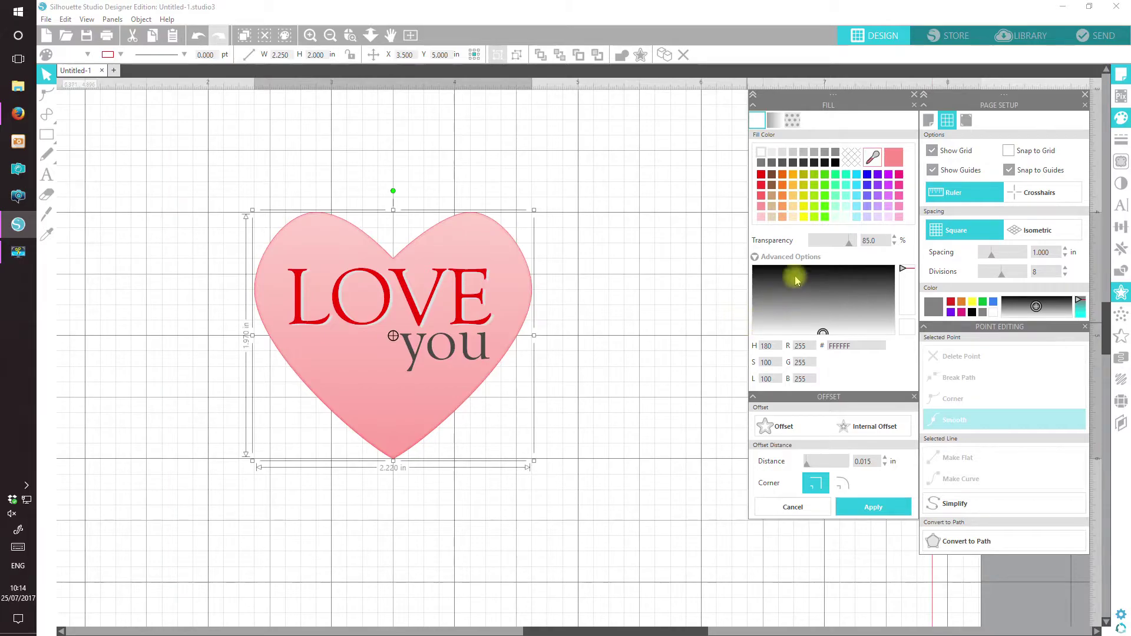
{"action": "left_click_drag", "start_coordinate": [852, 243], "coordinate": [824, 246]}
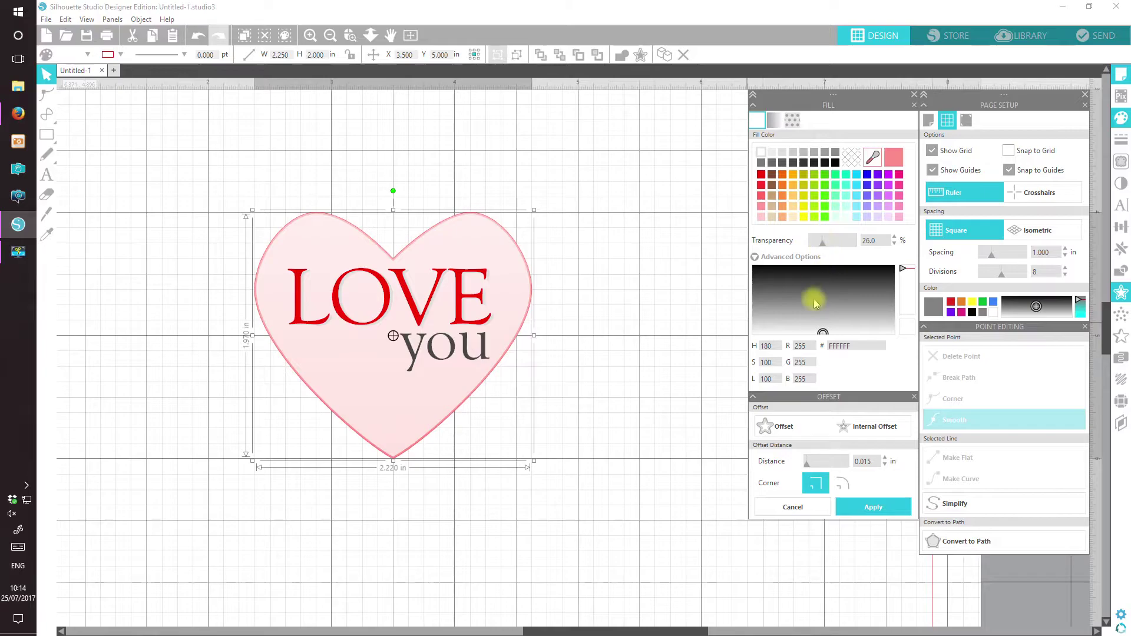
{"action": "left_click", "coordinate": [581, 55]}
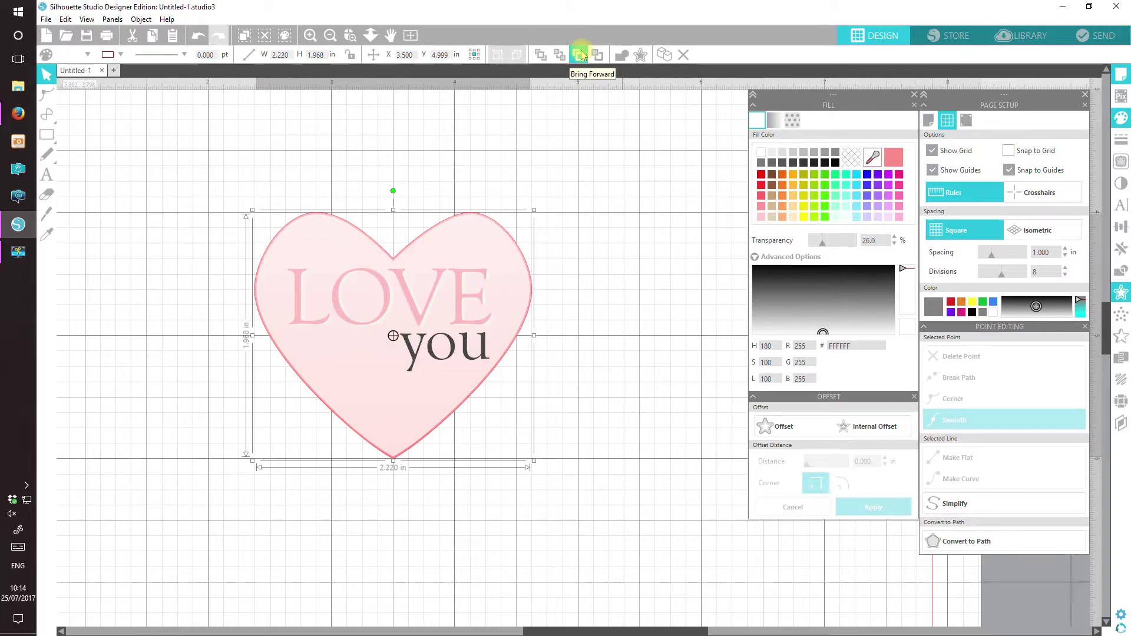
{"action": "left_click", "coordinate": [580, 55]}
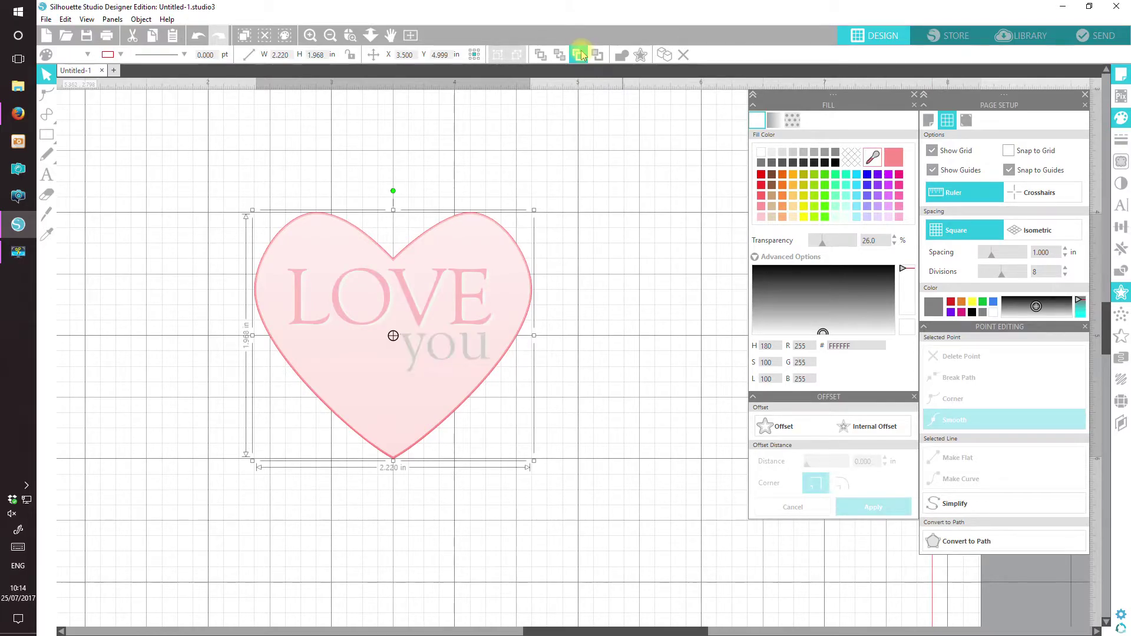
{"action": "left_click", "coordinate": [844, 241]}
{"action": "left_click_drag", "start_coordinate": [845, 242], "coordinate": [847, 241]}
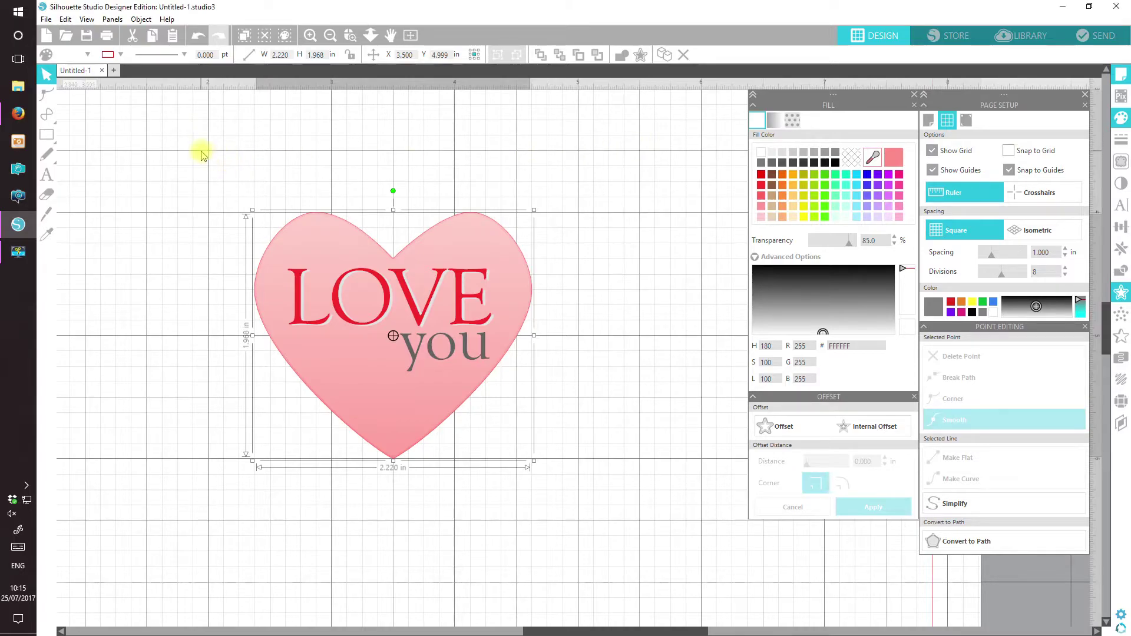
{"action": "left_click", "coordinate": [154, 177]}
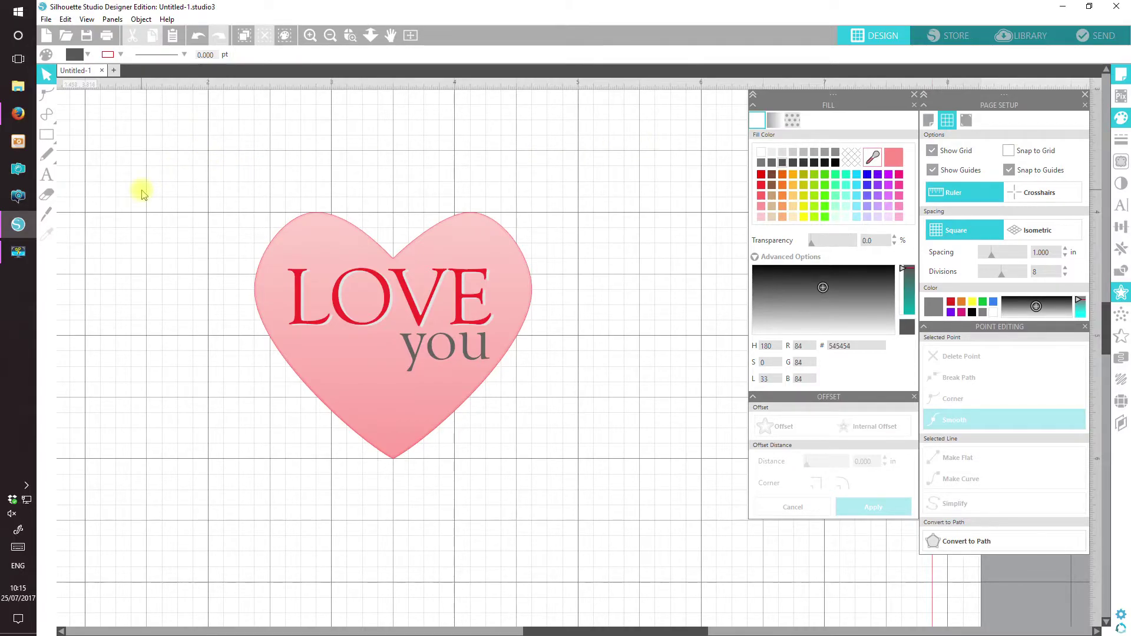
Draw a closed, tapering curved highlight shape along the inside edge of the heart's upper left lobe
{"action": "mouse_move", "coordinate": [45, 118]}
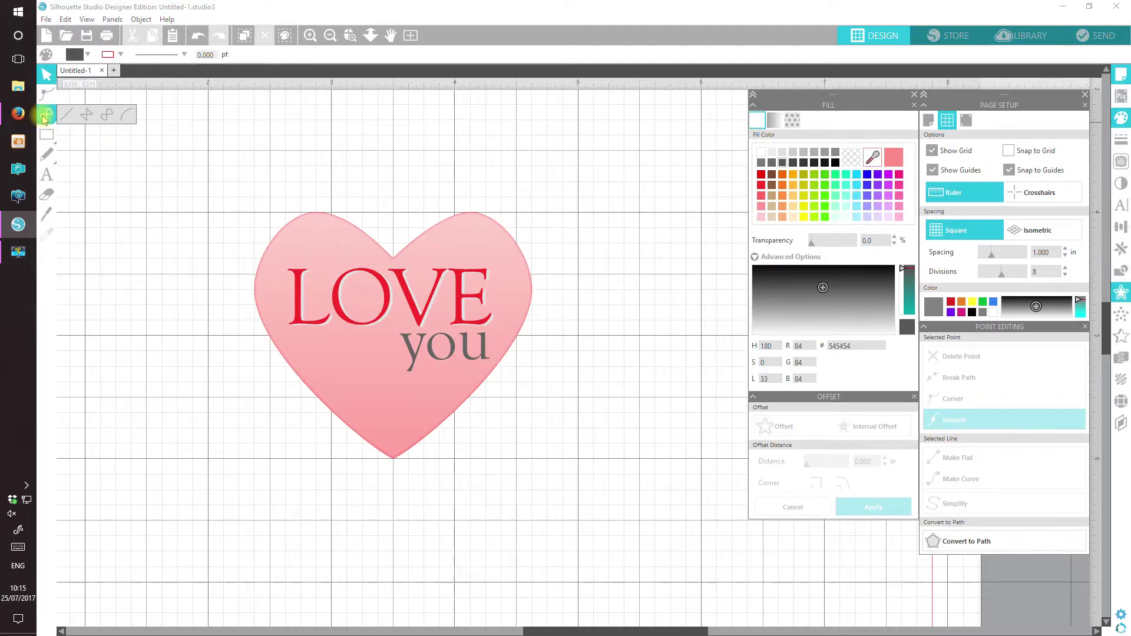
{"action": "left_click", "coordinate": [110, 115]}
{"action": "left_click", "coordinate": [120, 55]}
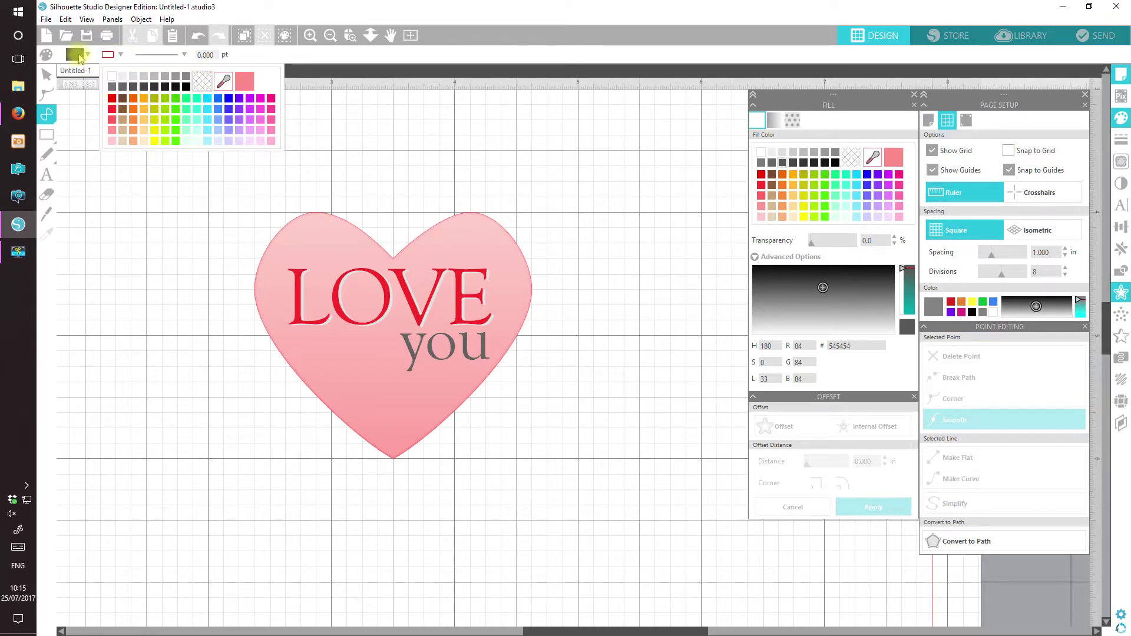
{"action": "left_click", "coordinate": [79, 59]}
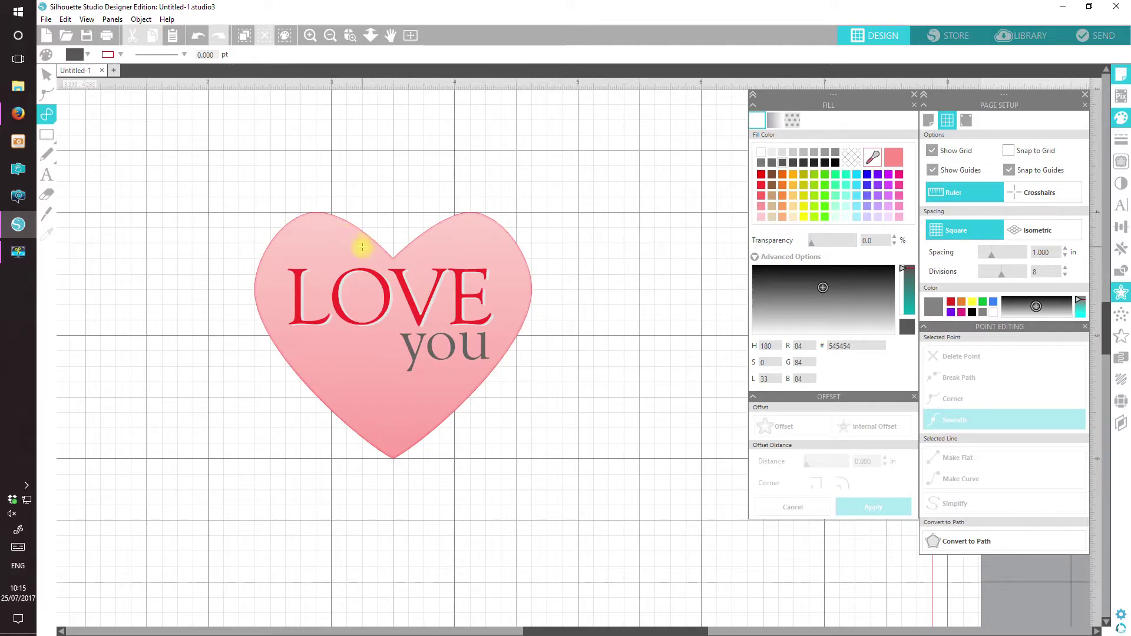
{"action": "left_click_drag", "start_coordinate": [362, 247], "coordinate": [318, 220]}
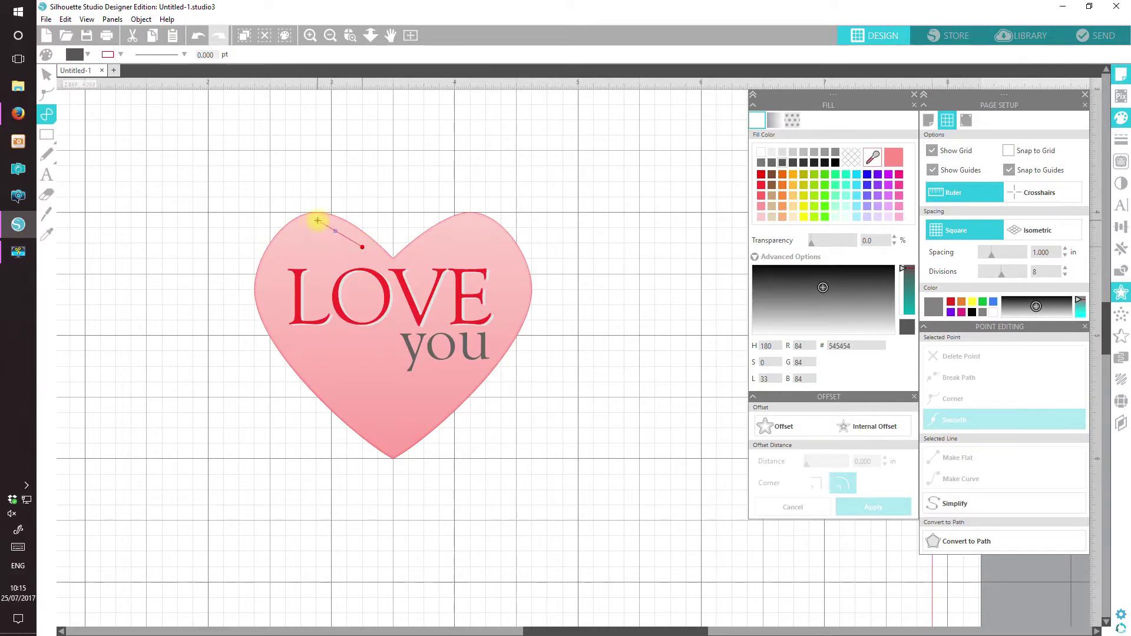
{"action": "left_click", "coordinate": [317, 218]}
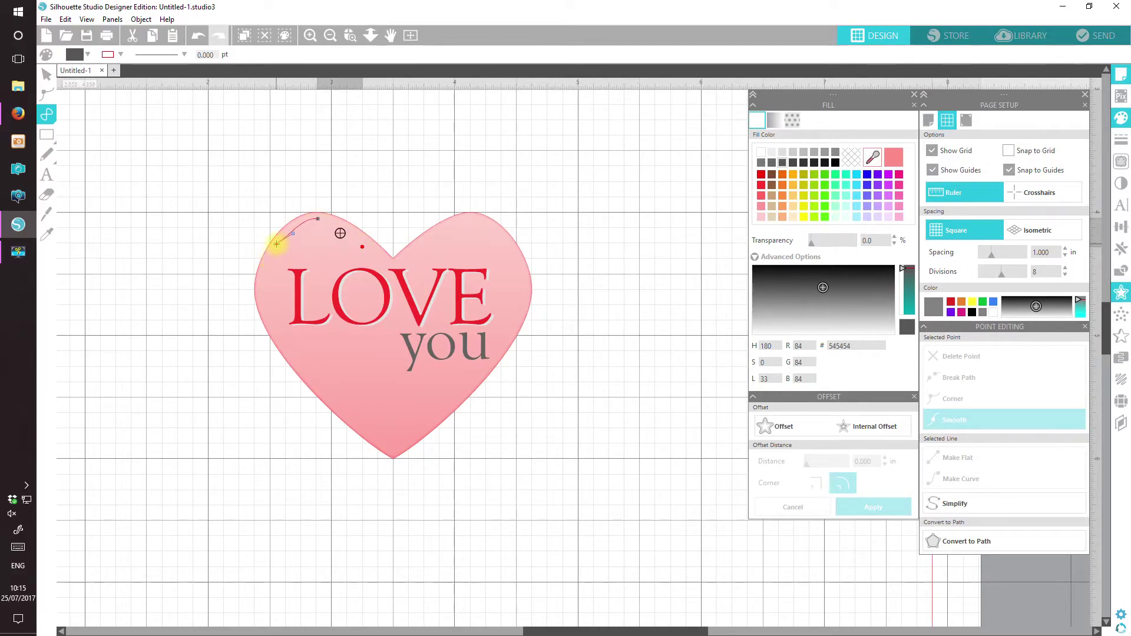
{"action": "left_click", "coordinate": [276, 244]}
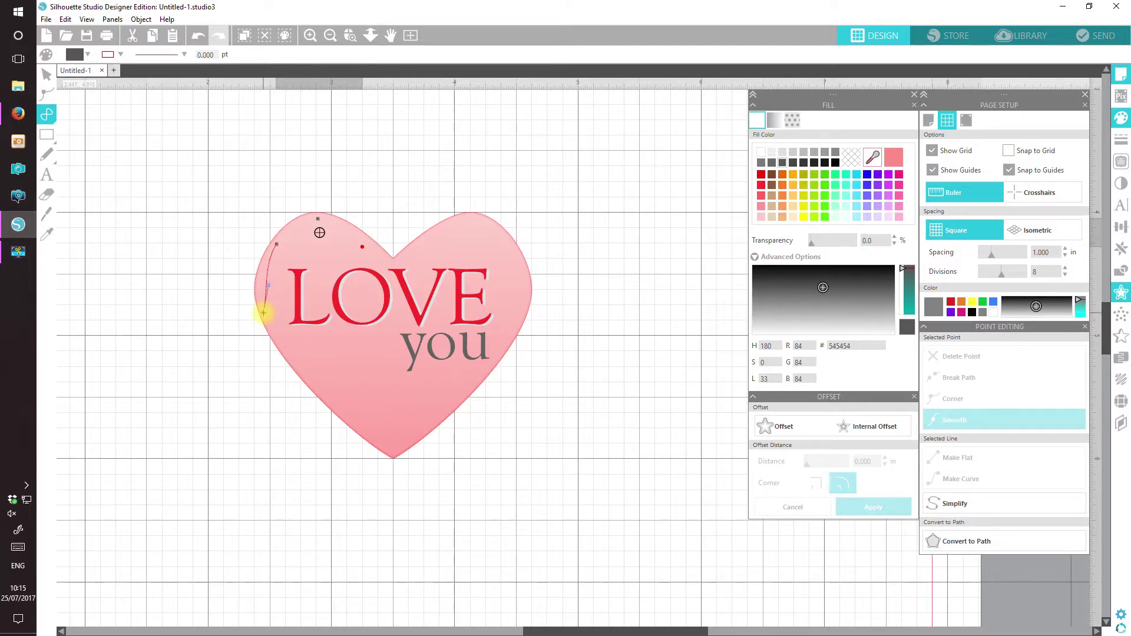
{"action": "left_click", "coordinate": [264, 312]}
{"action": "left_click", "coordinate": [302, 239]}
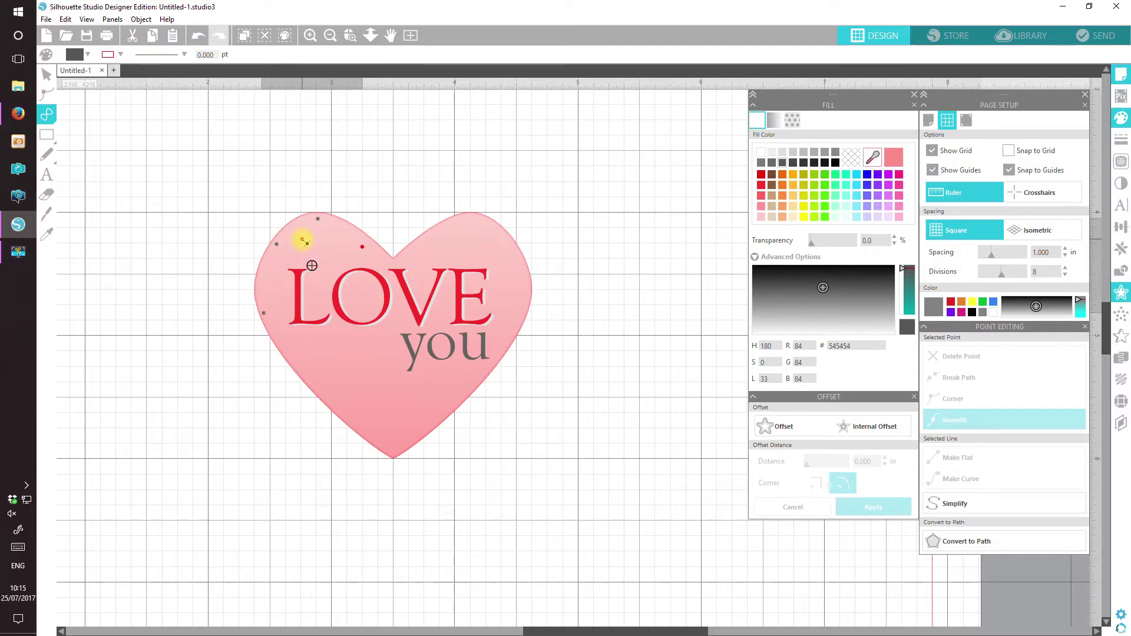
{"action": "left_click", "coordinate": [369, 250]}
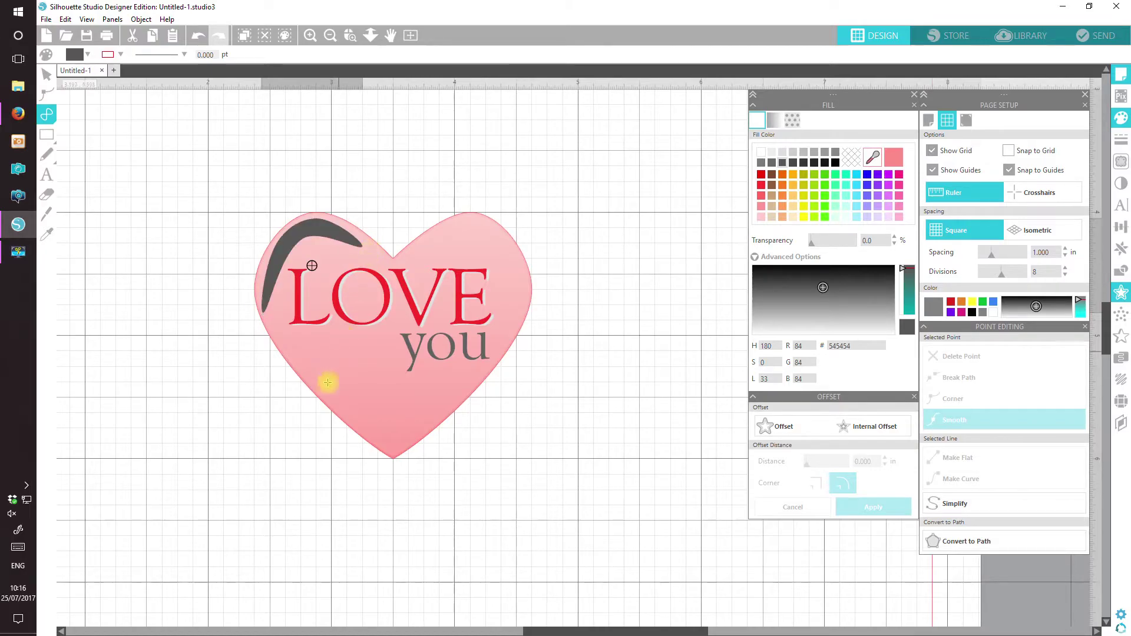
Draw a thin closed curved sliver along the heart's lower left edge, ending at the bottom tip
{"action": "left_click", "coordinate": [282, 344]}
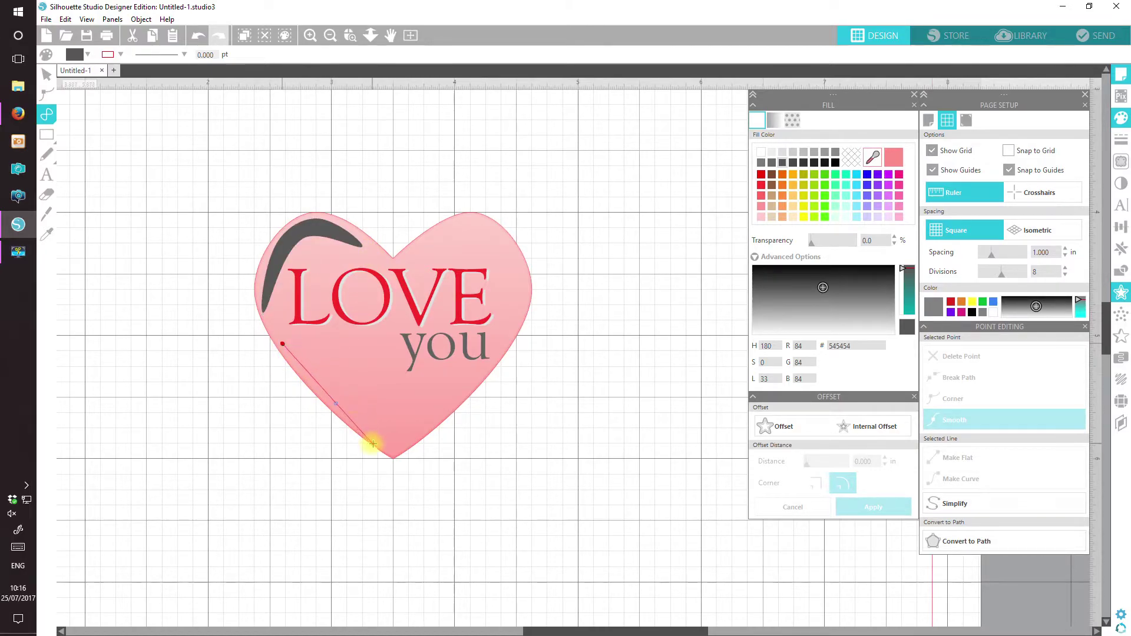
{"action": "left_click", "coordinate": [332, 406]}
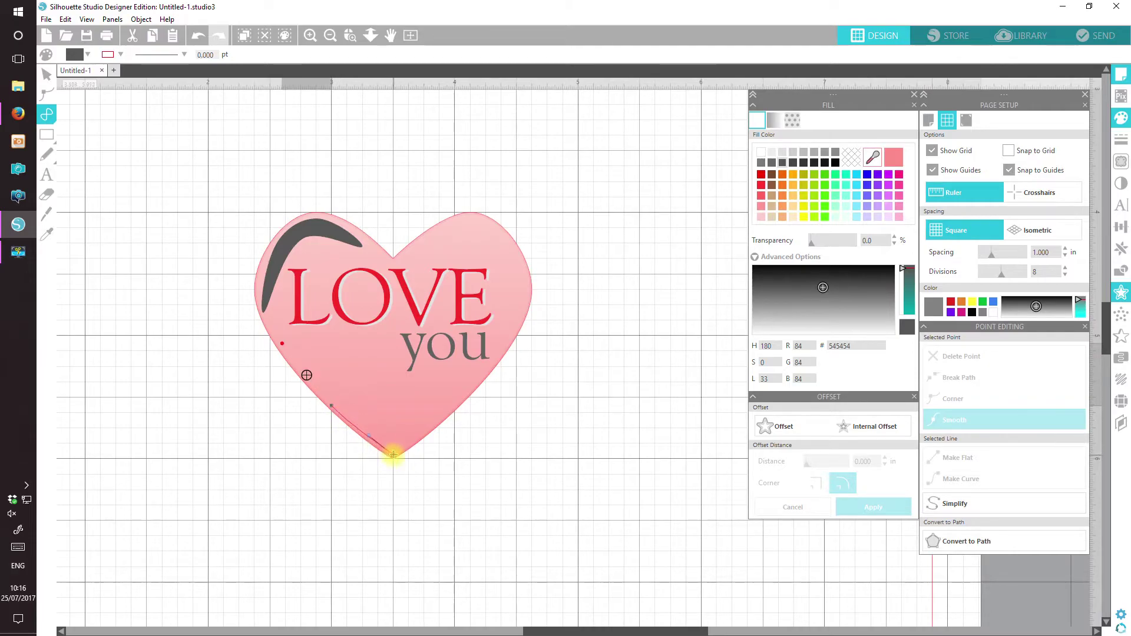
{"action": "left_click", "coordinate": [393, 451]}
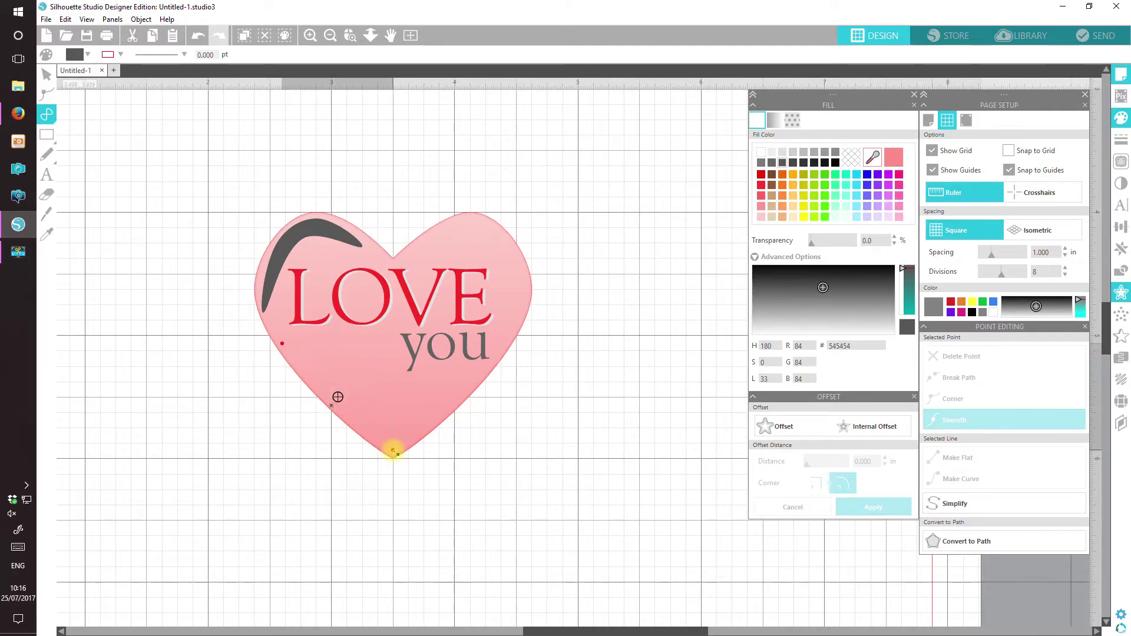
{"action": "left_click", "coordinate": [322, 387]}
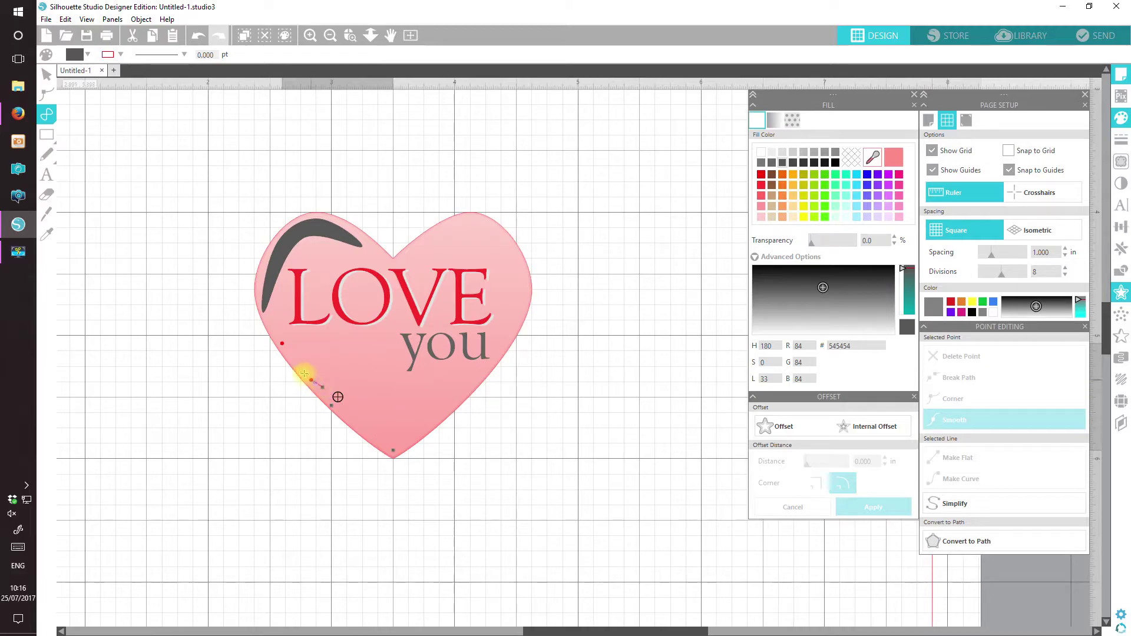
{"action": "left_click", "coordinate": [283, 348]}
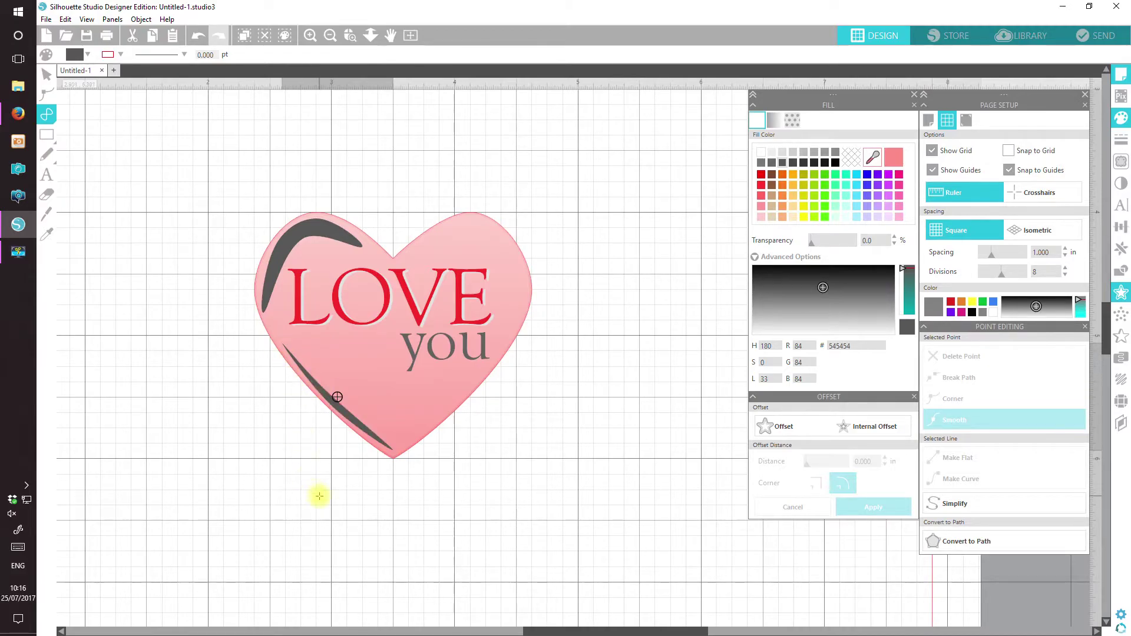
Draw a closed, tapering curved highlight shape about 0.84 in wide along the inside edge of the heart's upper right lobe
{"action": "left_click", "coordinate": [420, 252]}
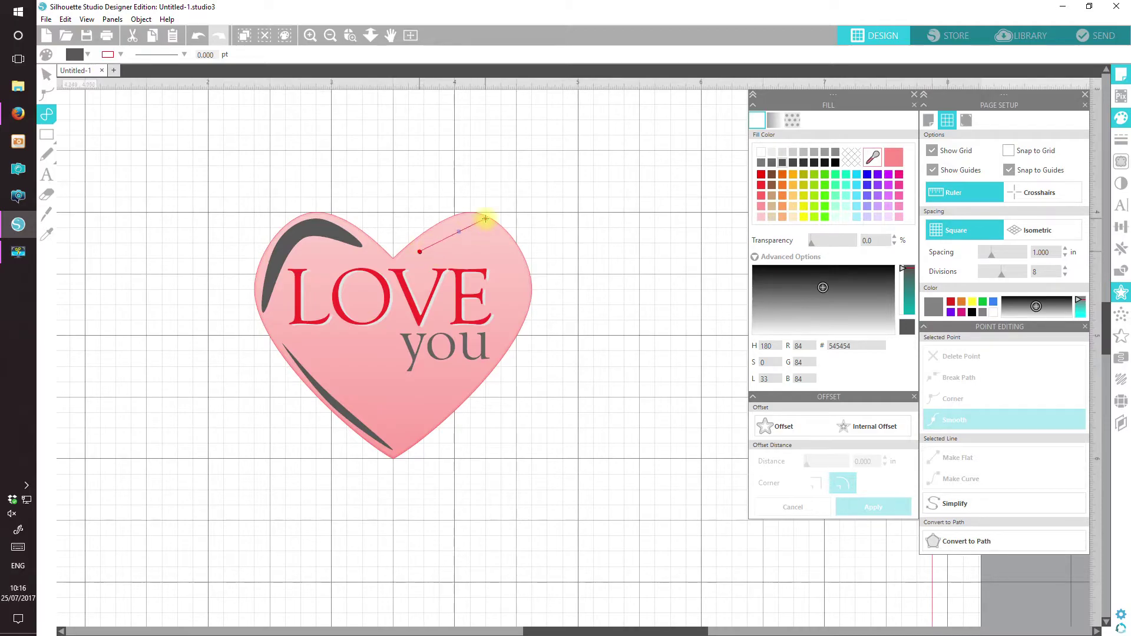
{"action": "left_click", "coordinate": [465, 219]}
{"action": "left_click", "coordinate": [511, 251]}
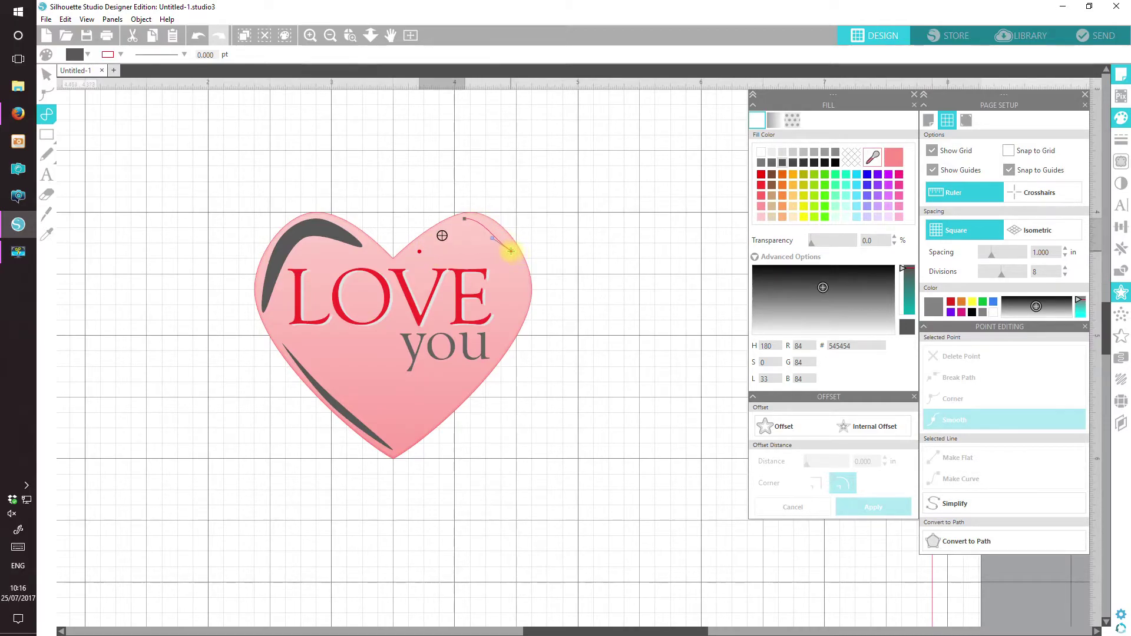
{"action": "left_click", "coordinate": [522, 294]}
{"action": "left_click", "coordinate": [471, 234]}
{"action": "left_click", "coordinate": [419, 252]}
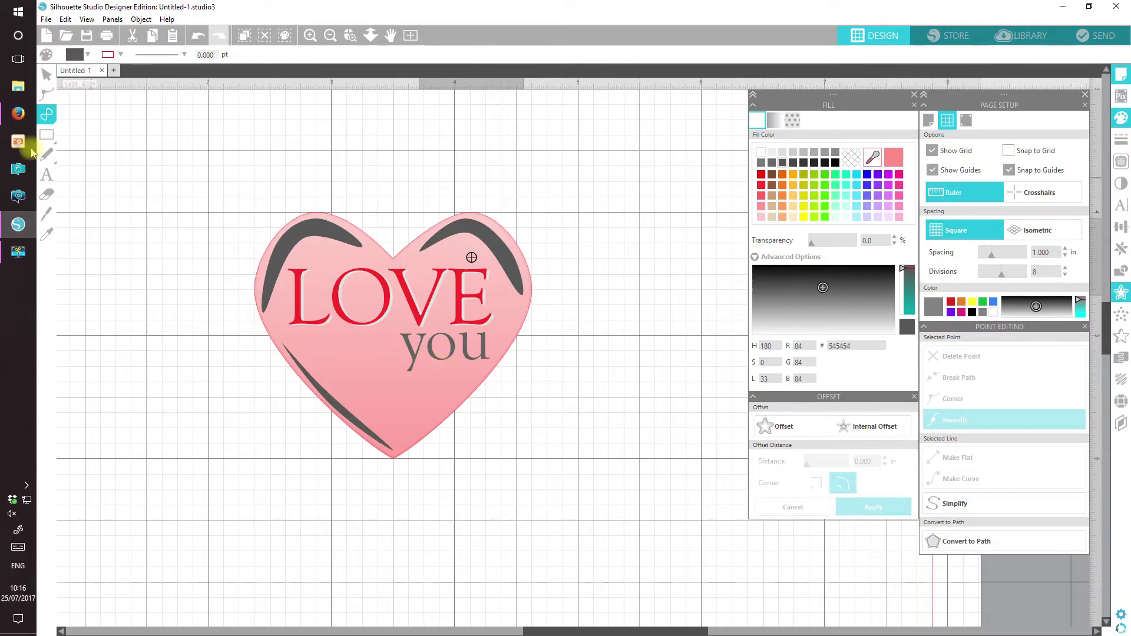
Edit the points of the upper left highlight, extending its right tip toward the heart's central notch and adjusting its top curve
{"action": "left_click", "coordinate": [45, 76]}
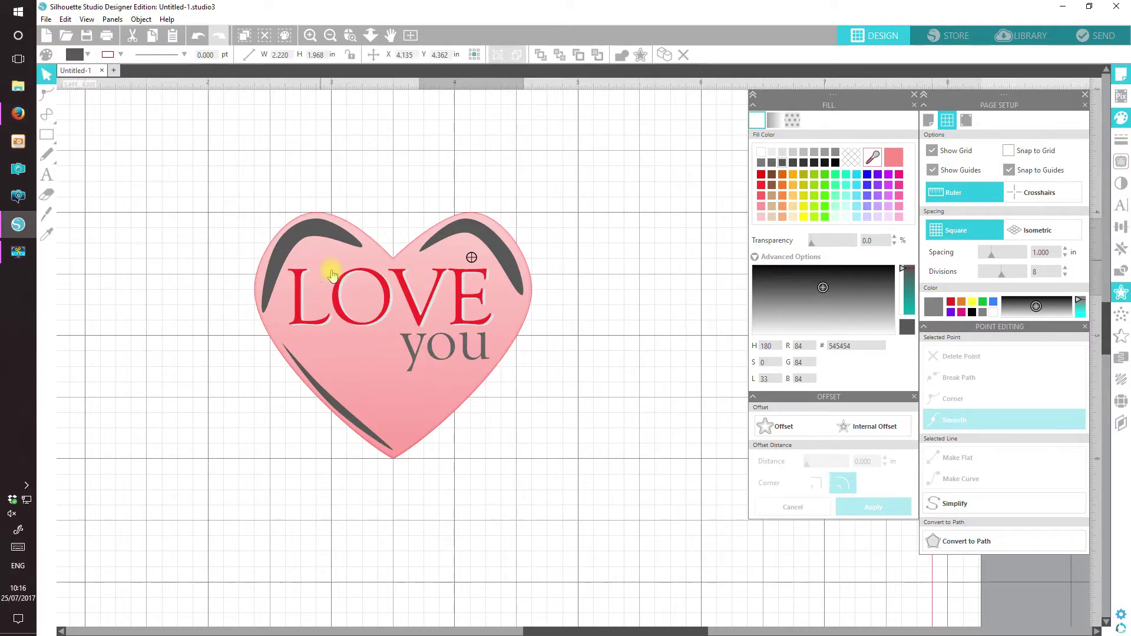
{"action": "left_click", "coordinate": [304, 242]}
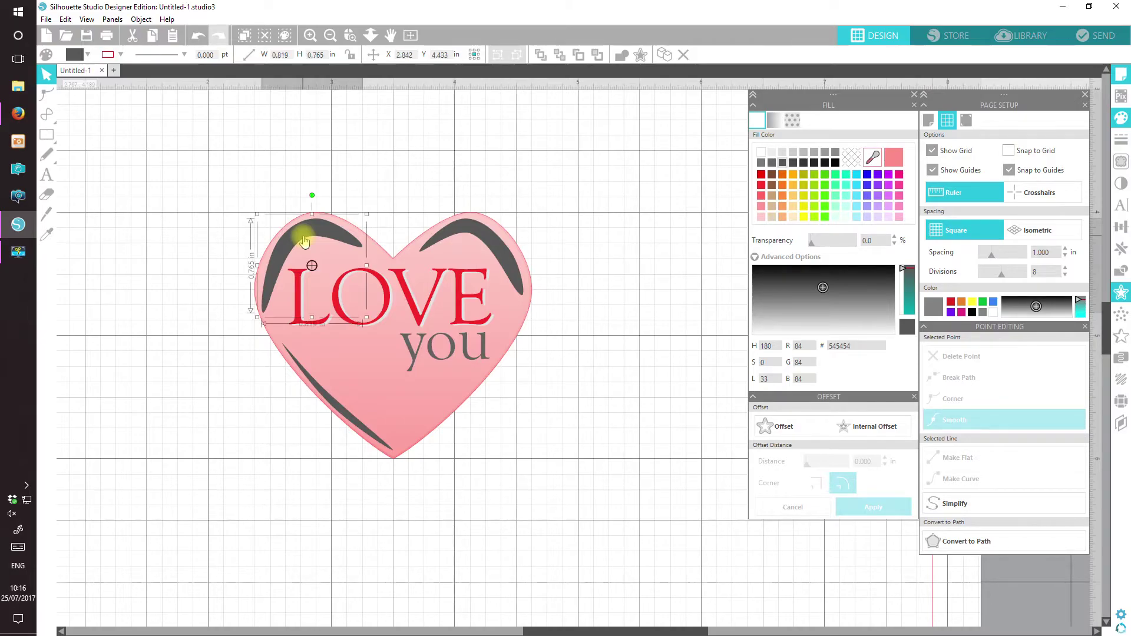
{"action": "double_click", "coordinate": [304, 242]}
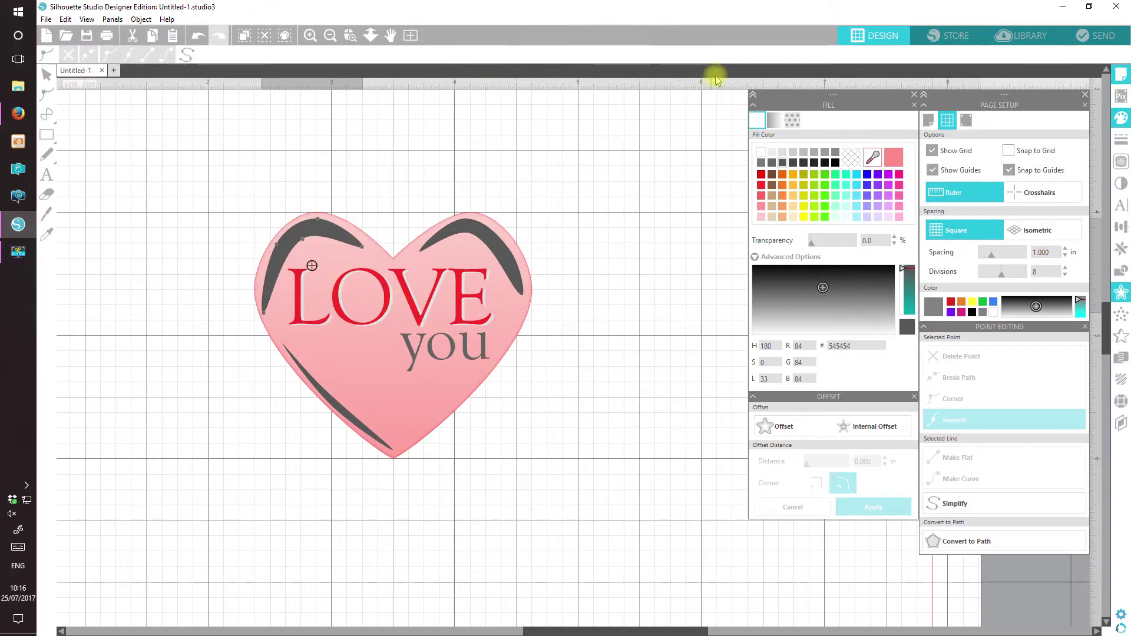
{"action": "left_click", "coordinate": [305, 242]}
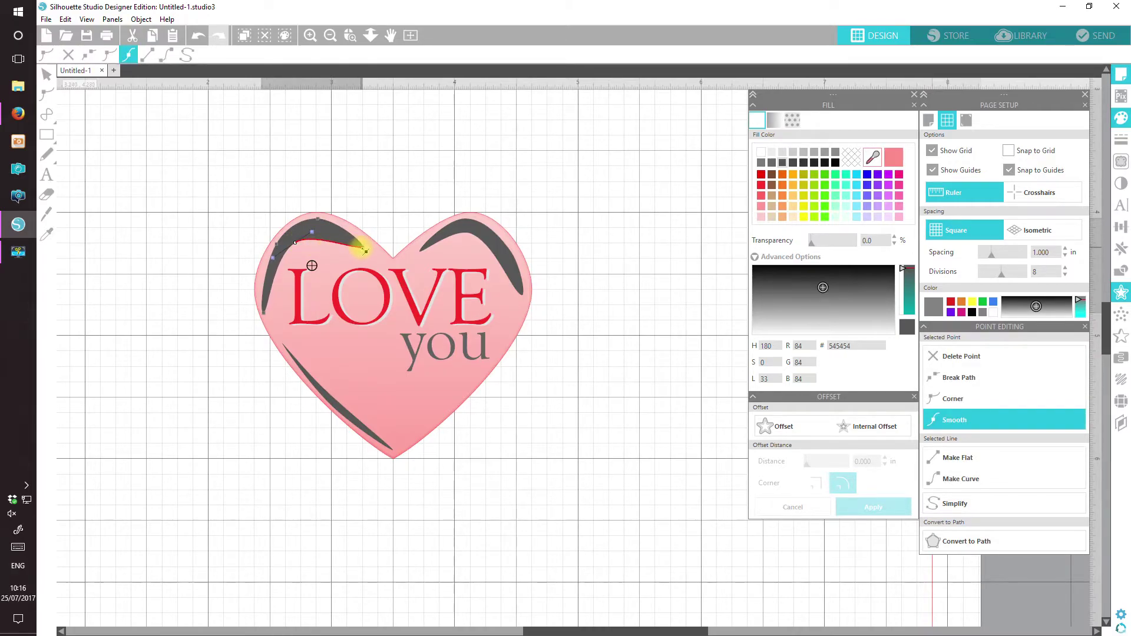
{"action": "left_click", "coordinate": [365, 250]}
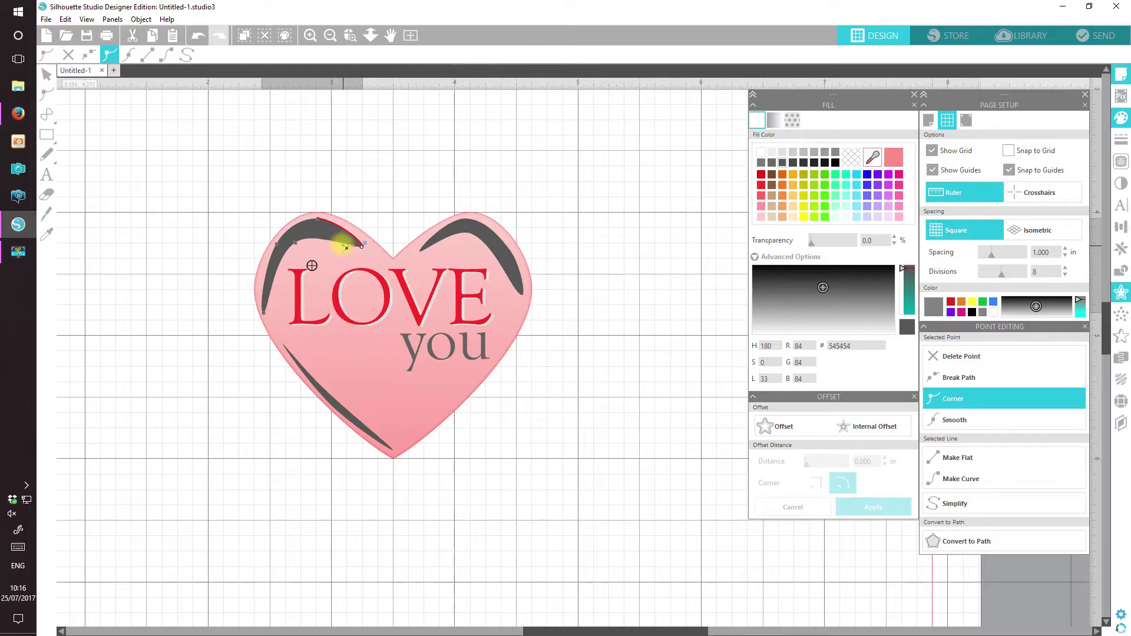
{"action": "left_click_drag", "start_coordinate": [319, 227], "coordinate": [367, 240]}
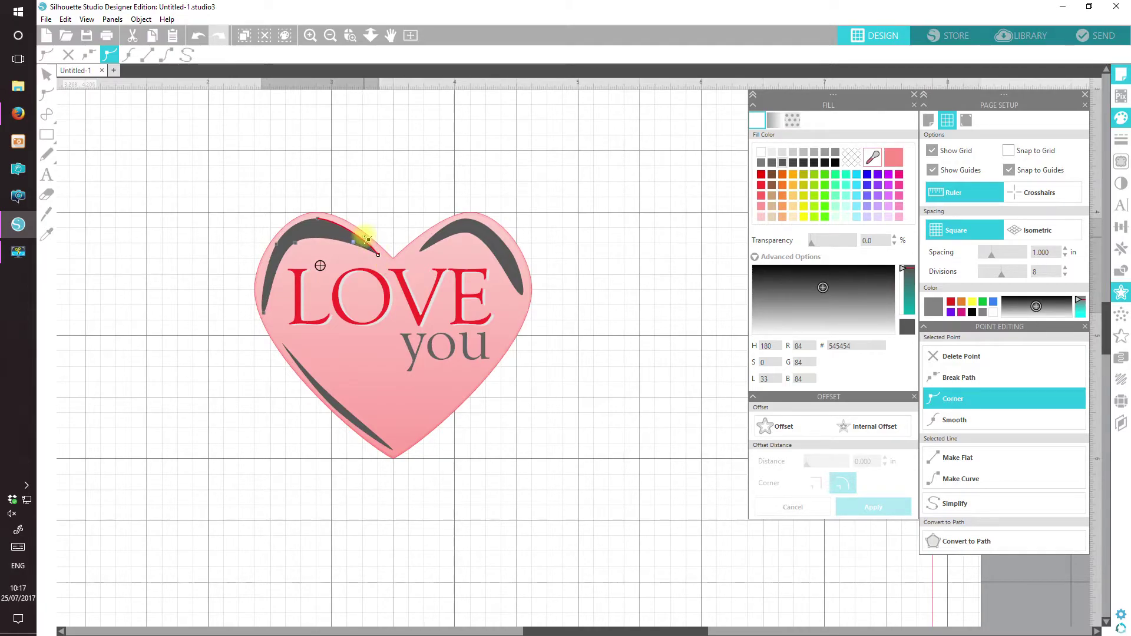
{"action": "left_click", "coordinate": [319, 219]}
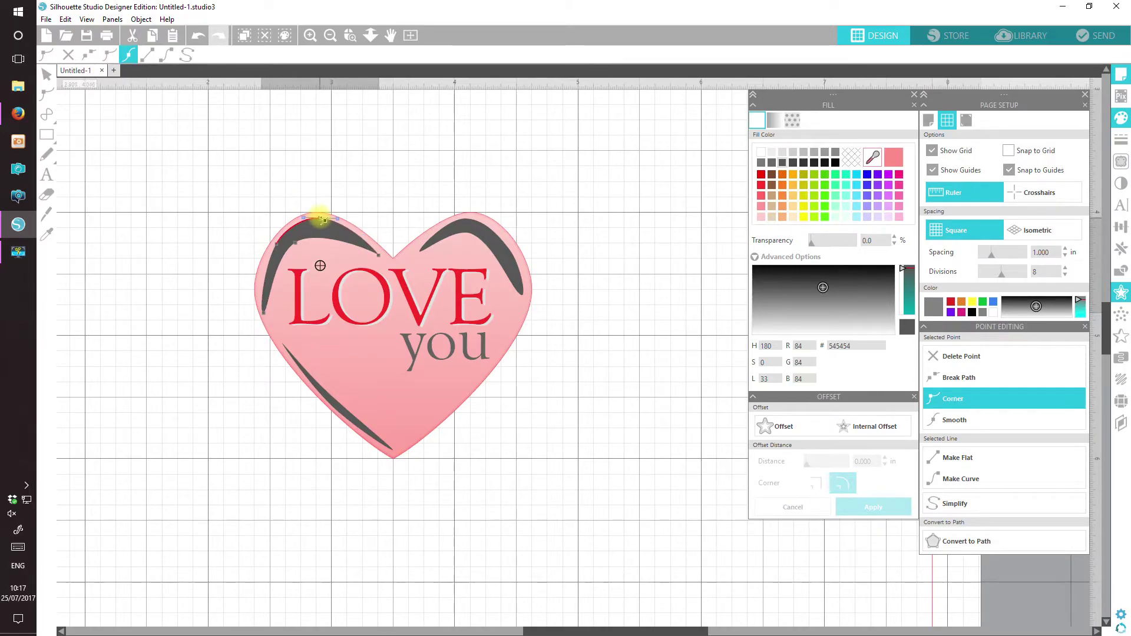
Extend the upper left highlight's lower tip slightly down along the heart's edge and smooth the curve leading into it
{"action": "left_click", "coordinate": [269, 253]}
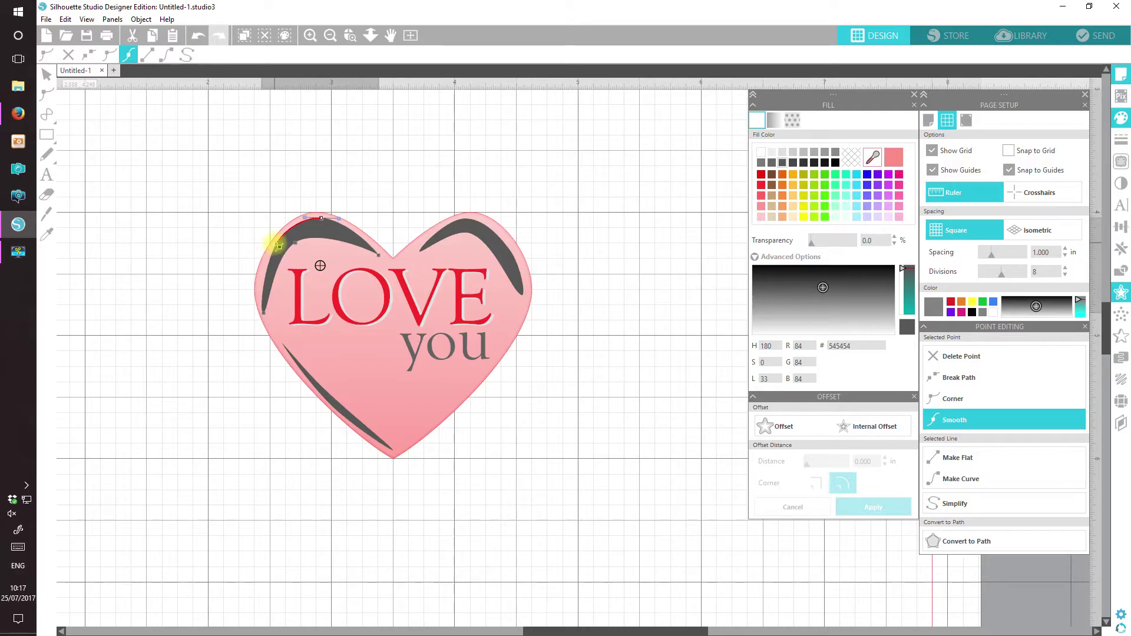
{"action": "left_click", "coordinate": [279, 247]}
{"action": "left_click", "coordinate": [298, 246]}
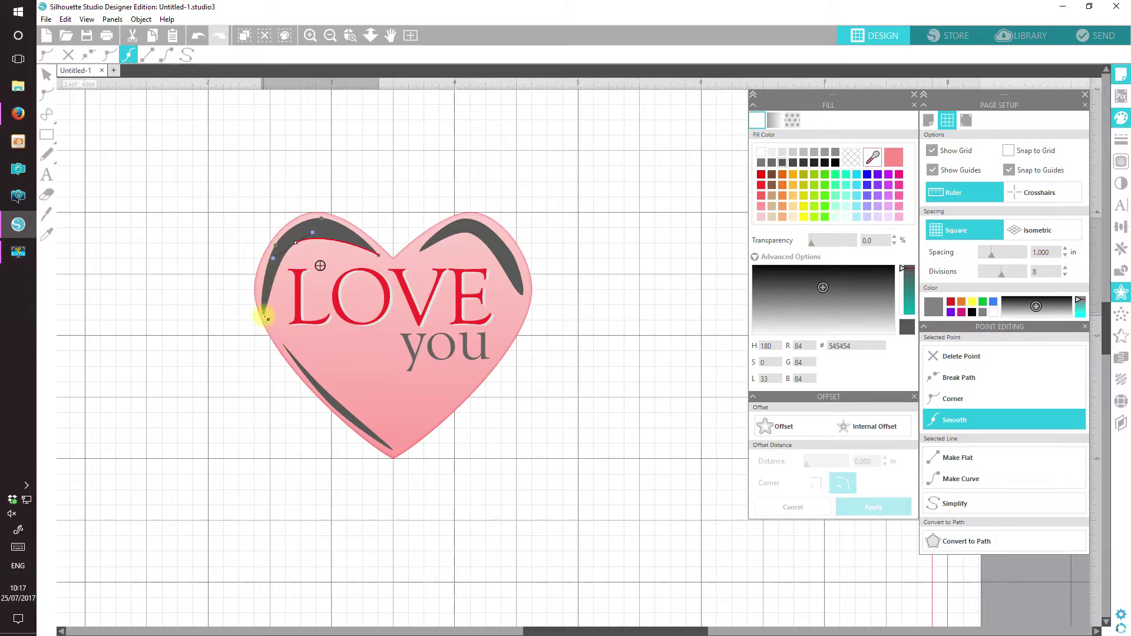
{"action": "left_click_drag", "start_coordinate": [267, 317], "coordinate": [268, 323]}
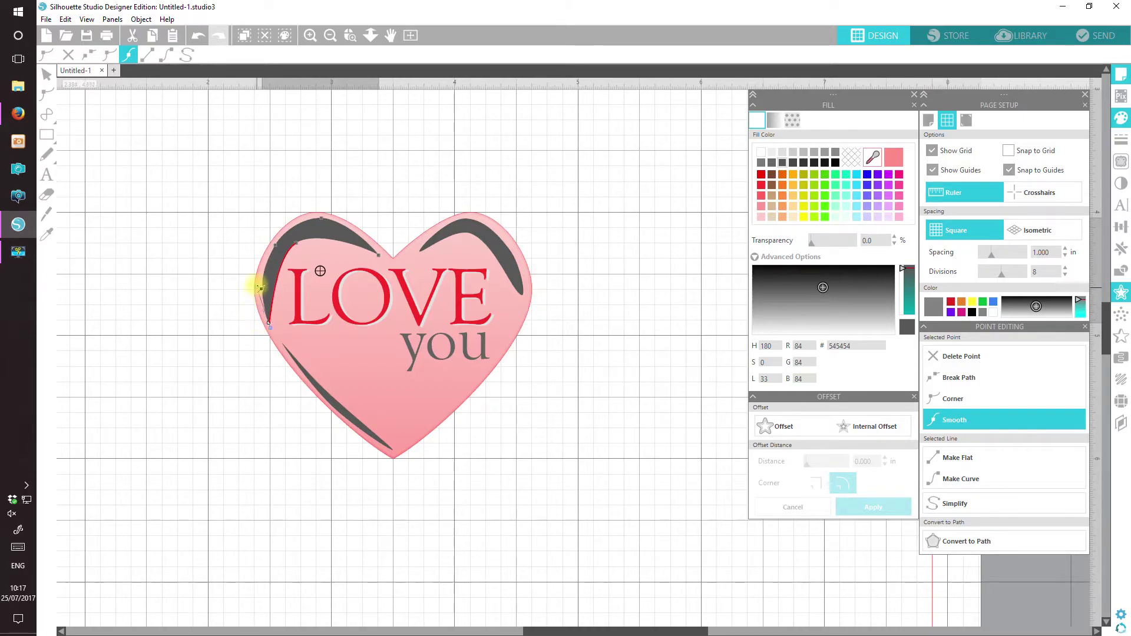
{"action": "left_click_drag", "start_coordinate": [275, 331], "coordinate": [275, 340]}
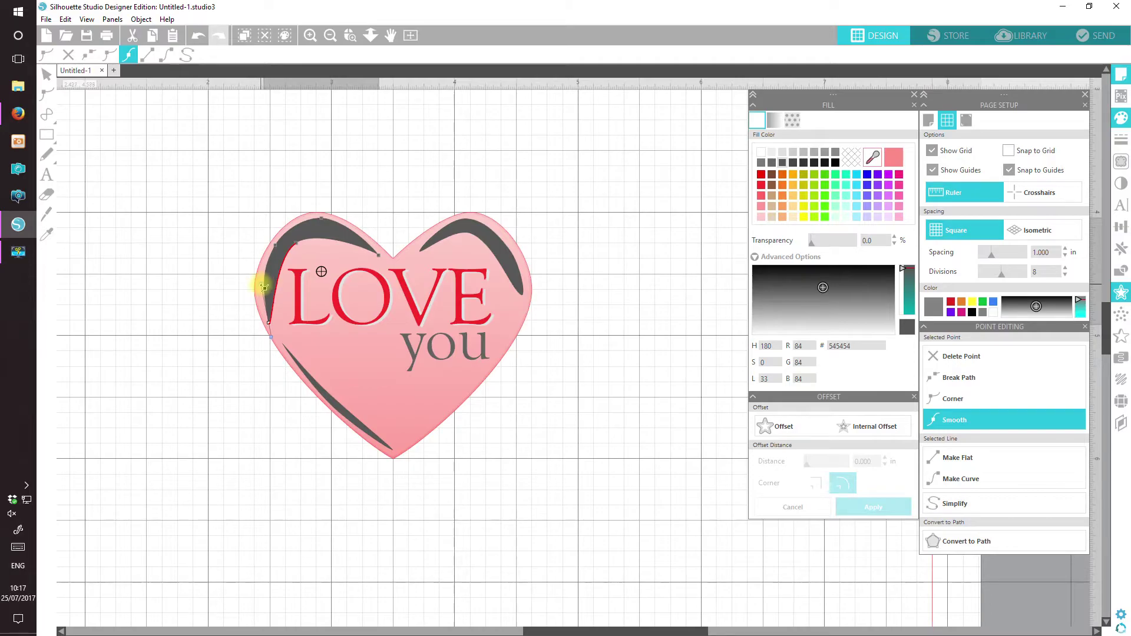
Lower the upper left highlight's inner curve to thicken it, and fill the shape white with 40% transparency
{"action": "left_click", "coordinate": [298, 247]}
{"action": "left_click_drag", "start_coordinate": [298, 246], "coordinate": [259, 275]}
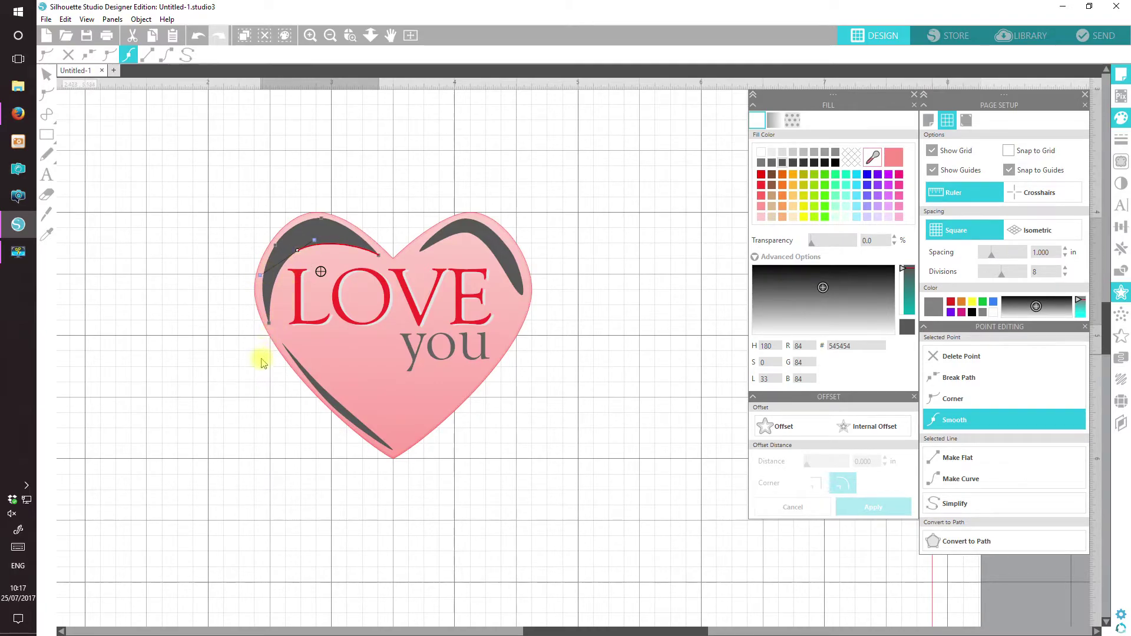
{"action": "left_click", "coordinate": [761, 154]}
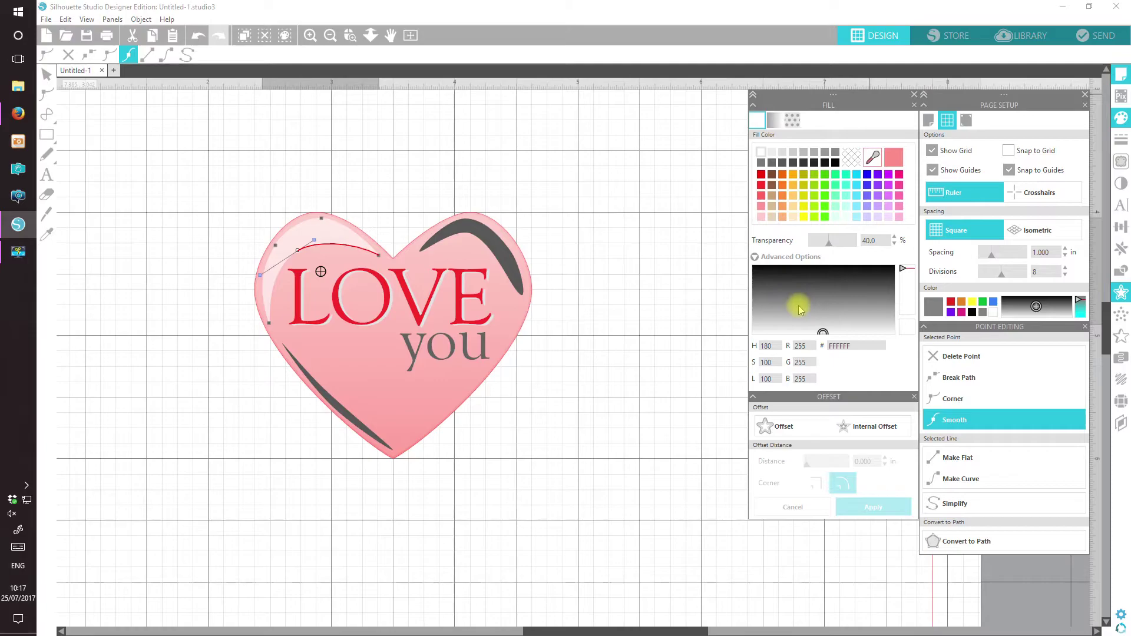
Edit the points of the lower left sliver, moving its upper end slightly outward and checking its end at the heart's bottom tip
{"action": "left_click", "coordinate": [348, 417]}
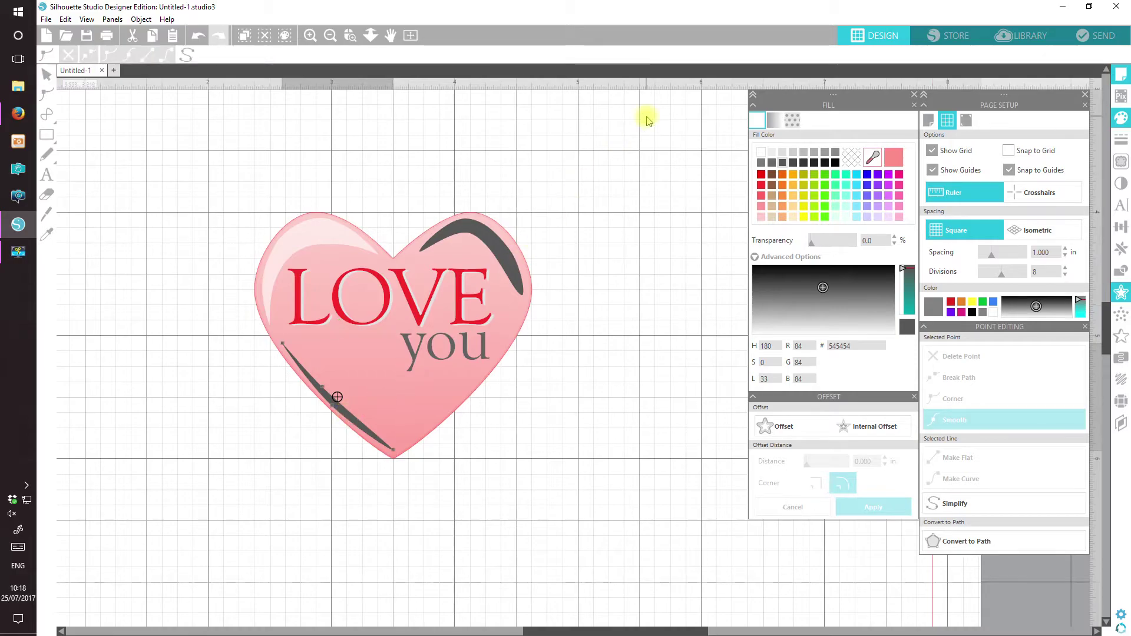
{"action": "left_click", "coordinate": [285, 344]}
{"action": "left_click_drag", "start_coordinate": [282, 344], "coordinate": [279, 341]}
{"action": "left_click_drag", "start_coordinate": [391, 460], "coordinate": [394, 454]}
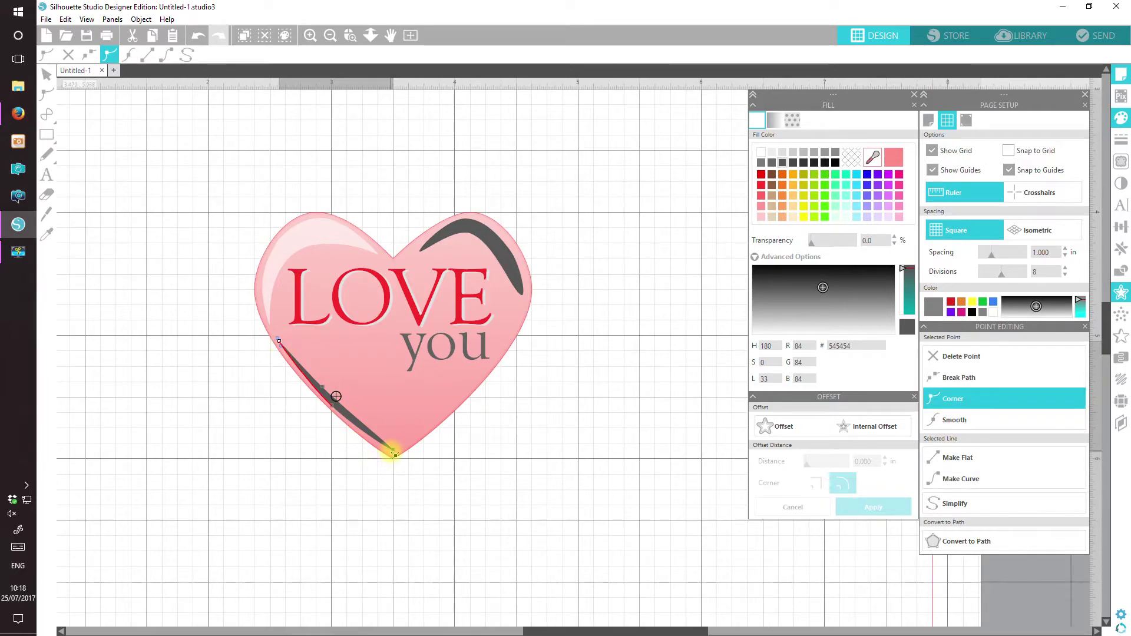
Fill the lower left sliver white and set its transparency to 38%
{"action": "left_click", "coordinate": [762, 152]}
{"action": "left_click_drag", "start_coordinate": [837, 243], "coordinate": [827, 244]}
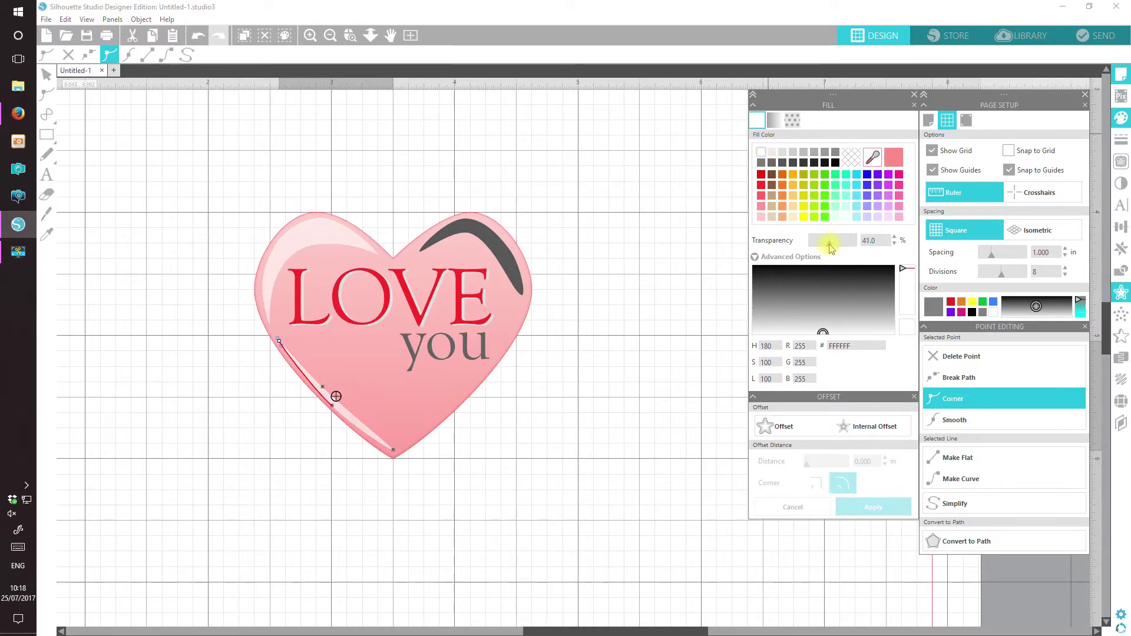
{"action": "left_click_drag", "start_coordinate": [830, 247], "coordinate": [827, 246]}
Edit the points of the upper right highlight, extending its left tip toward the heart's central notch and reshaping its inner and top curves
{"action": "left_click", "coordinate": [498, 245]}
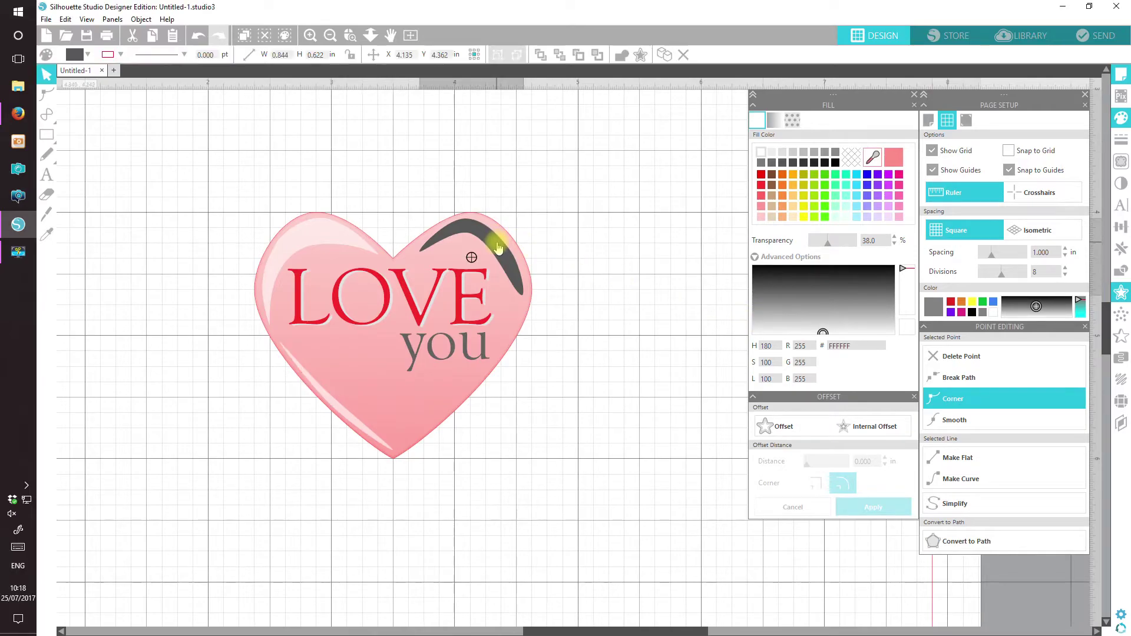
{"action": "double_click", "coordinate": [498, 248]}
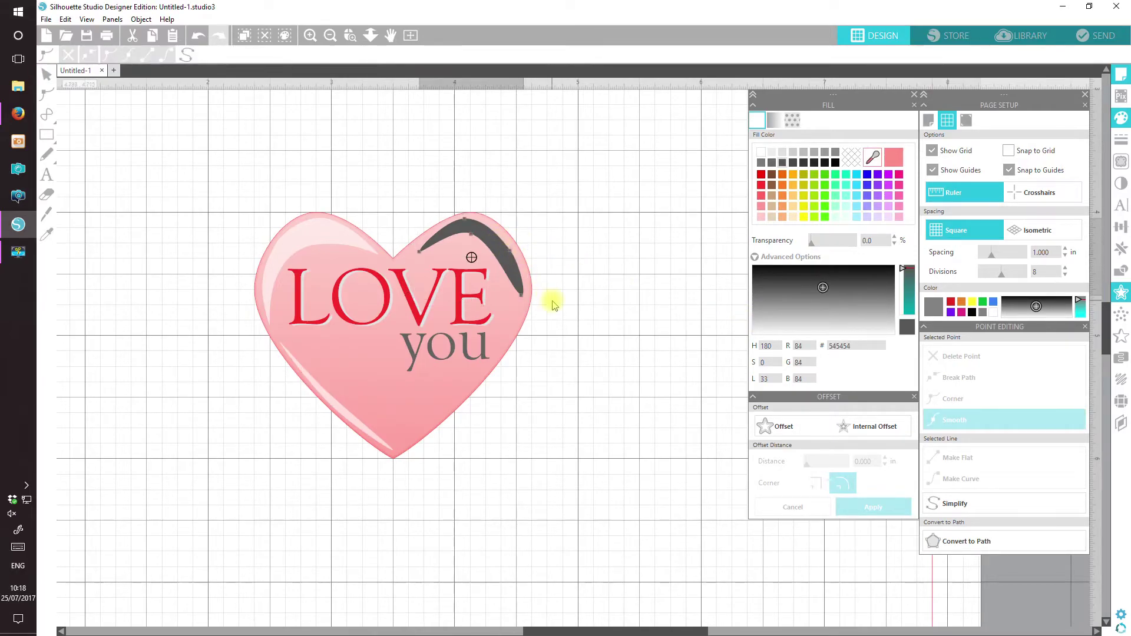
{"action": "left_click_drag", "start_coordinate": [419, 252], "coordinate": [408, 254]}
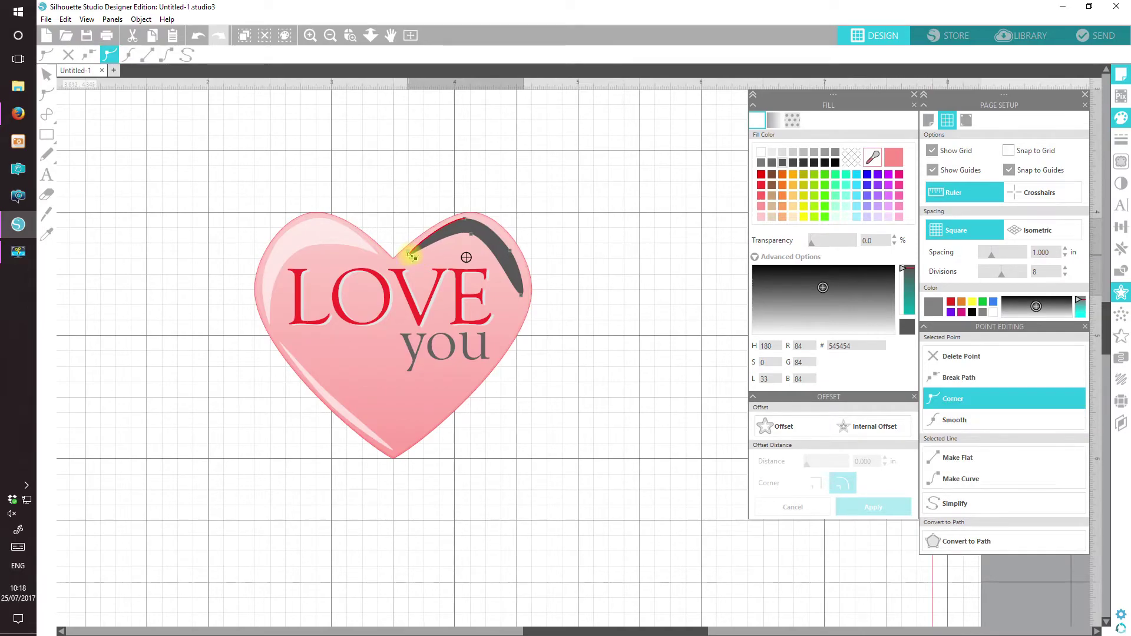
{"action": "left_click", "coordinate": [470, 240]}
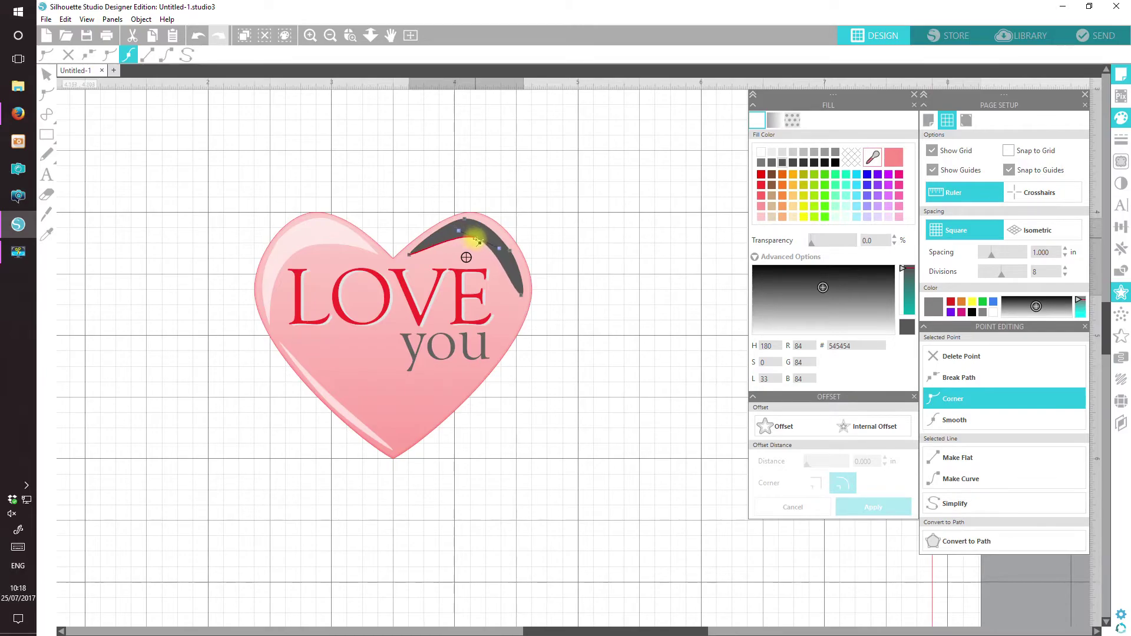
{"action": "left_click", "coordinate": [455, 238]}
{"action": "mouse_move", "coordinate": [456, 238]}
{"action": "left_mouse_down"}
{"action": "mouse_move", "coordinate": [458, 221]}
{"action": "mouse_move", "coordinate": [446, 246]}
{"action": "mouse_move", "coordinate": [441, 221]}
{"action": "left_mouse_up"}
{"action": "left_click", "coordinate": [466, 221]}
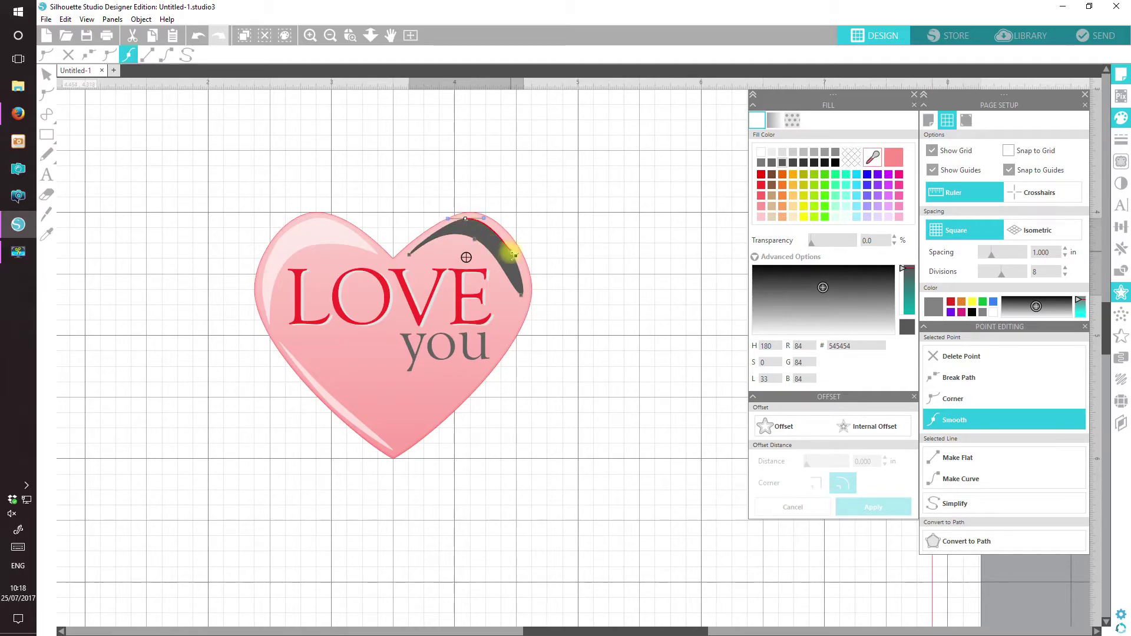
Fit the upper right highlight's outer curve and lower tip to the heart's edge, and shift its inner point to thin the shape
{"action": "left_click_drag", "start_coordinate": [514, 254], "coordinate": [517, 255]}
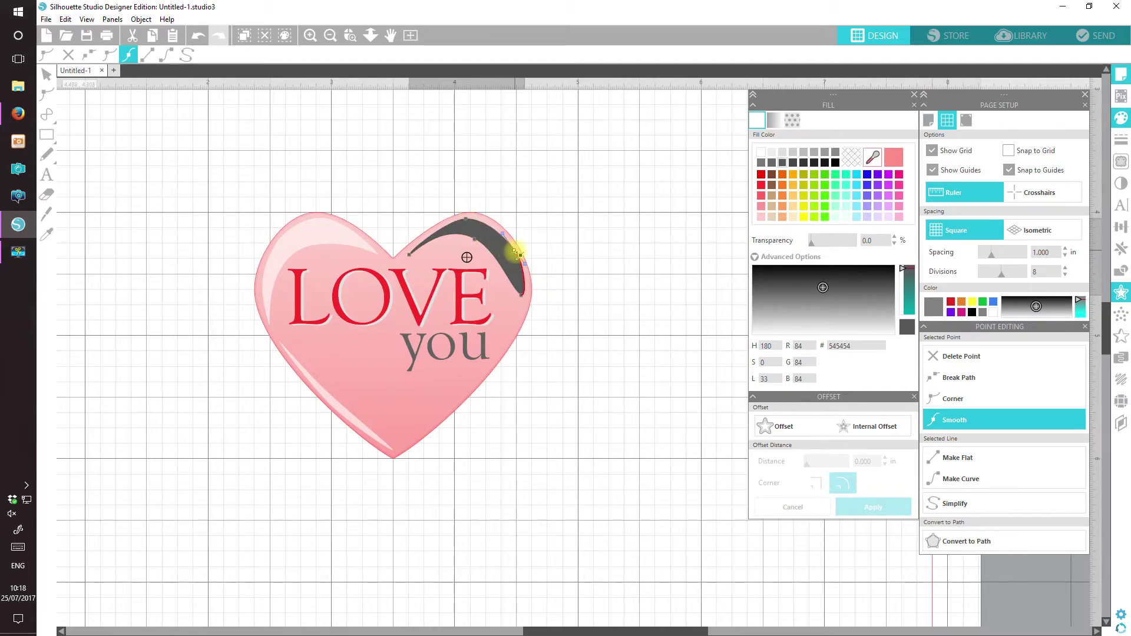
{"action": "left_click", "coordinate": [523, 298]}
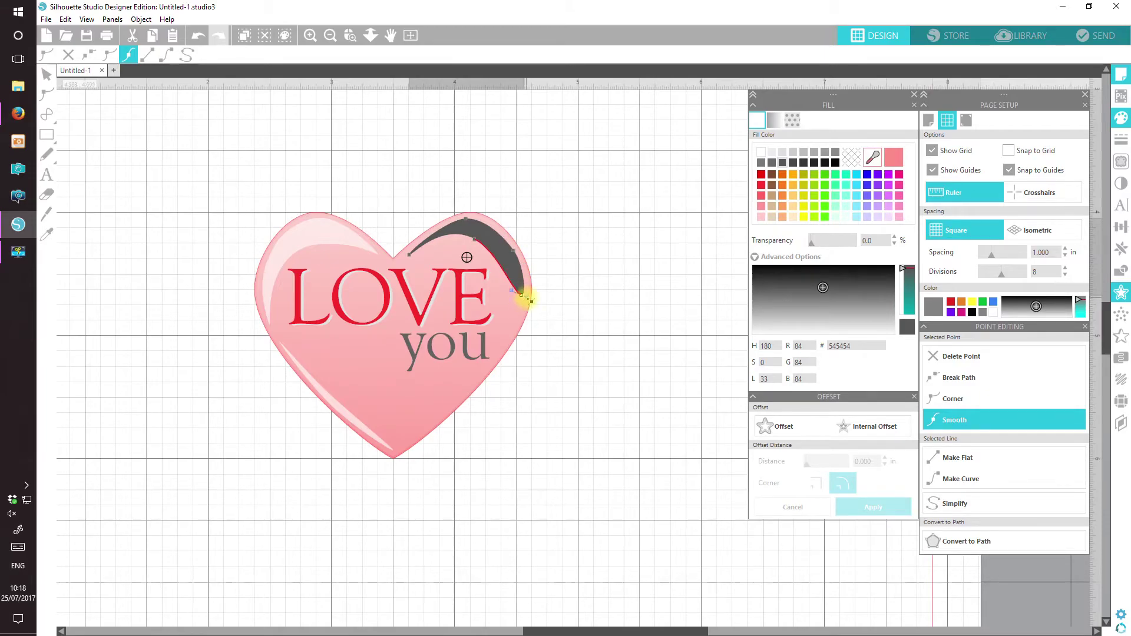
{"action": "mouse_move", "coordinate": [530, 301]}
{"action": "left_mouse_down"}
{"action": "mouse_move", "coordinate": [517, 321]}
{"action": "mouse_move", "coordinate": [526, 301]}
{"action": "left_mouse_up"}
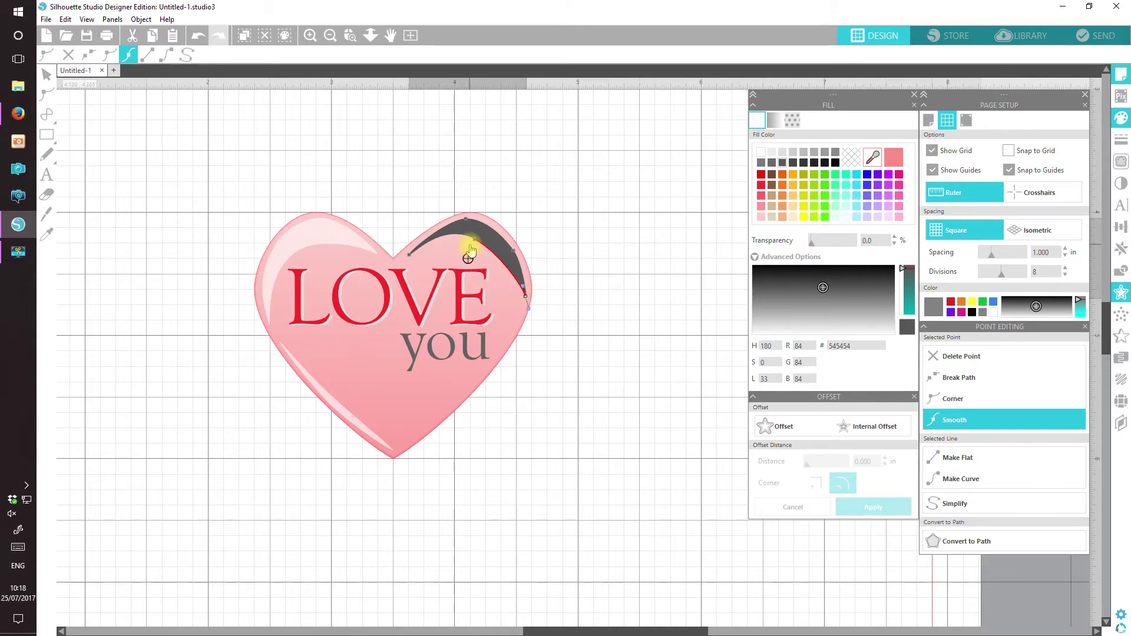
{"action": "left_click_drag", "start_coordinate": [475, 239], "coordinate": [484, 239]}
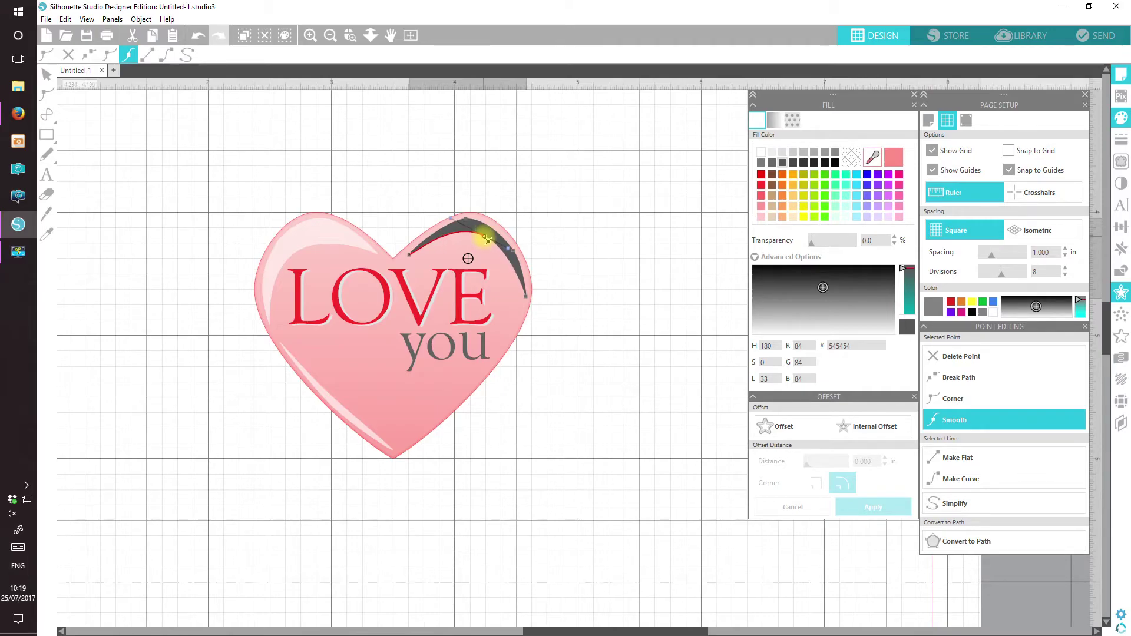
{"action": "left_click", "coordinate": [516, 254]}
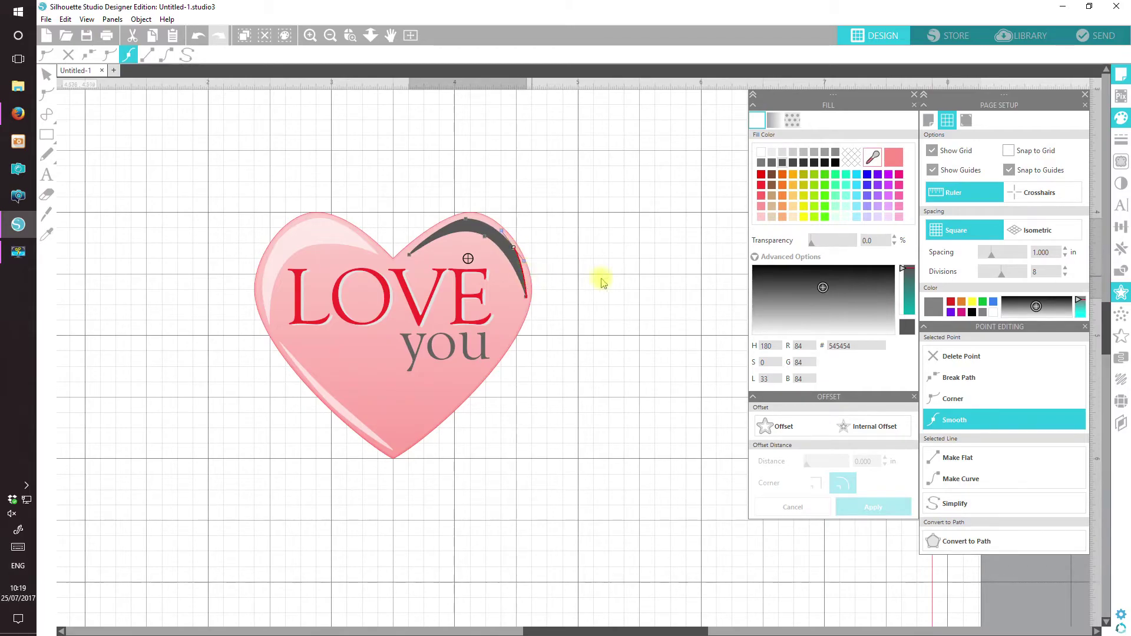
Fill the upper right highlight white with 40% transparency, and close the Offset and Point Editing settings
{"action": "left_click", "coordinate": [762, 153]}
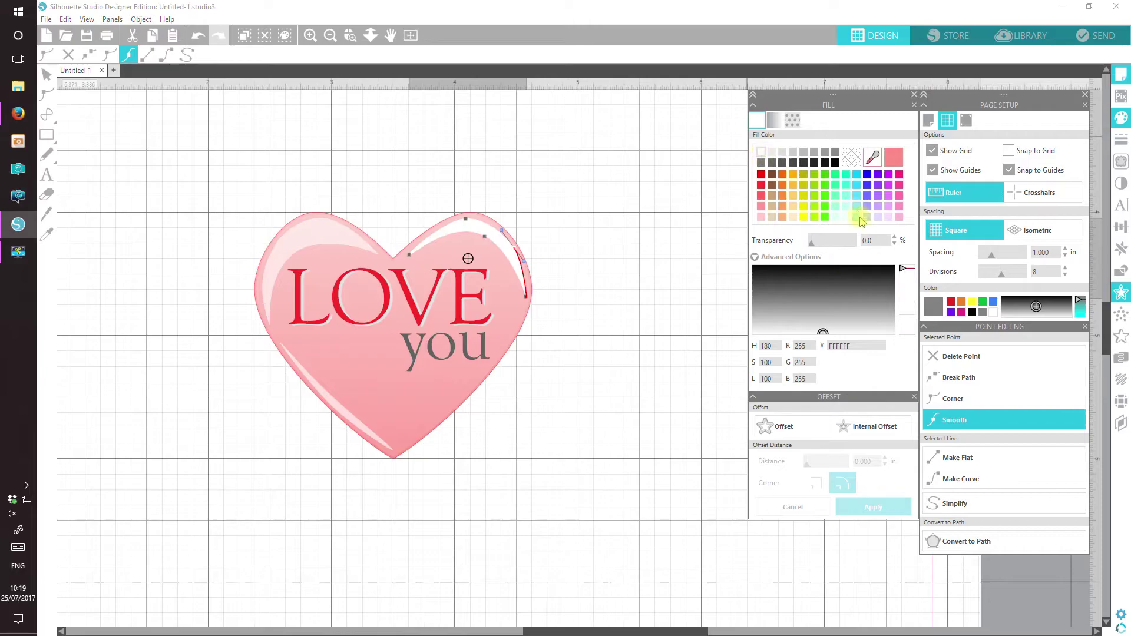
{"action": "left_click", "coordinate": [833, 244]}
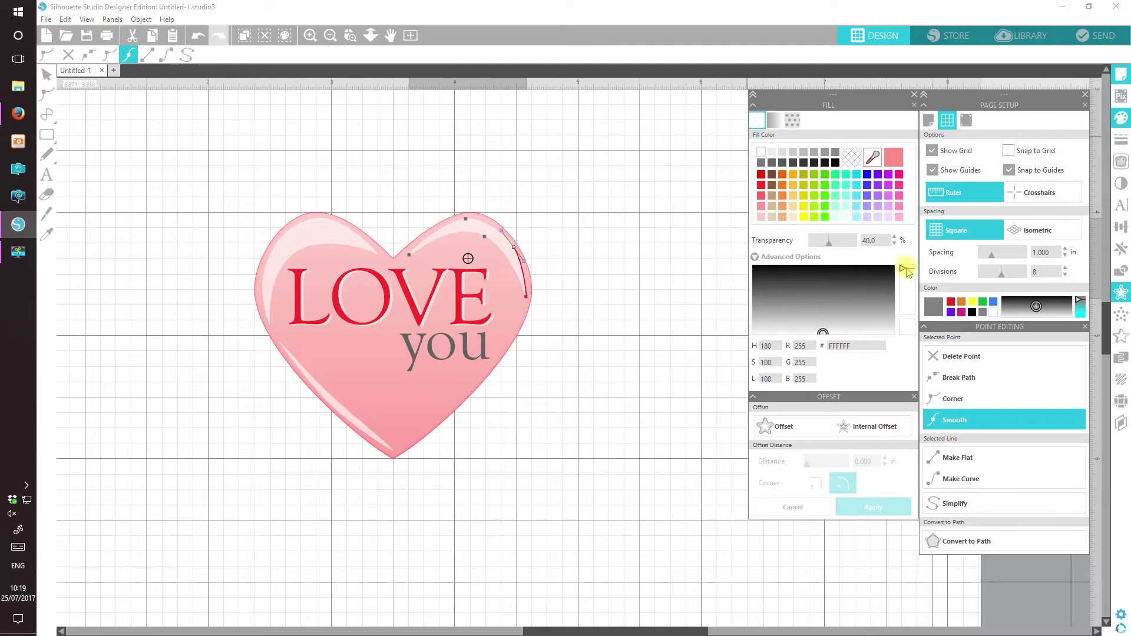
{"action": "left_click", "coordinate": [915, 396]}
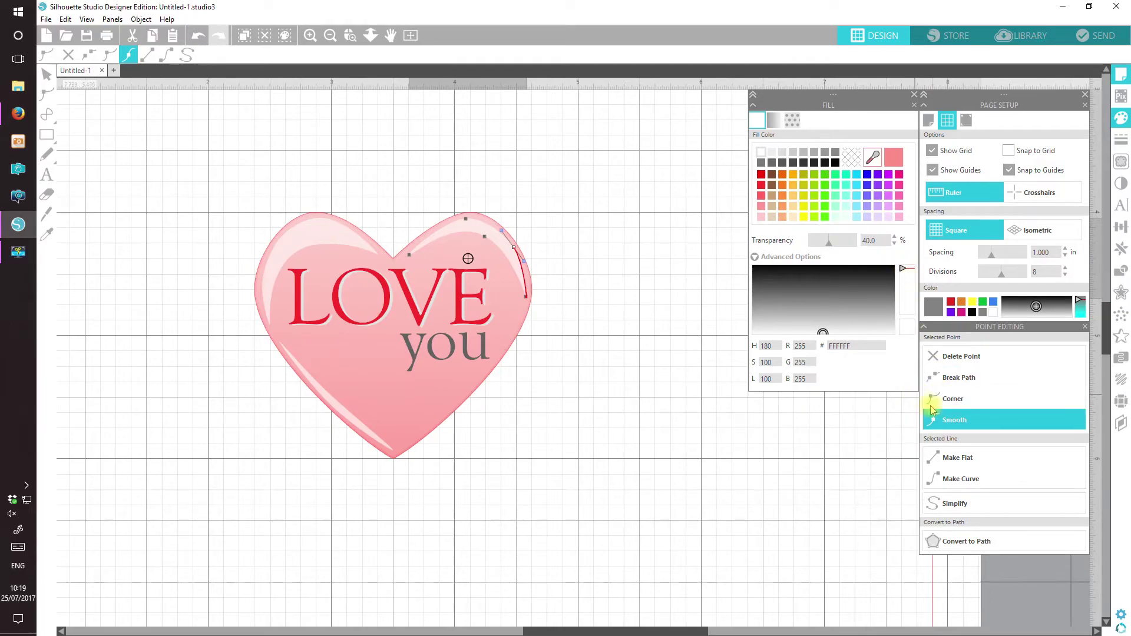
{"action": "left_click", "coordinate": [1085, 328]}
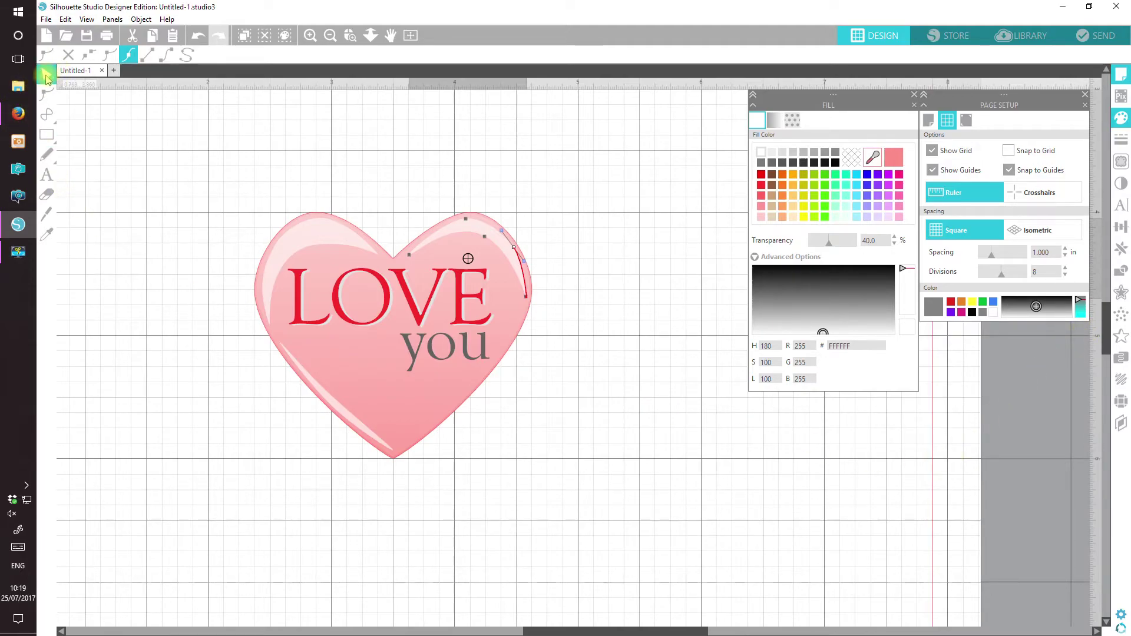
Leave point editing and select the whole heart design, including the lettering and highlights
{"action": "left_click", "coordinate": [47, 74]}
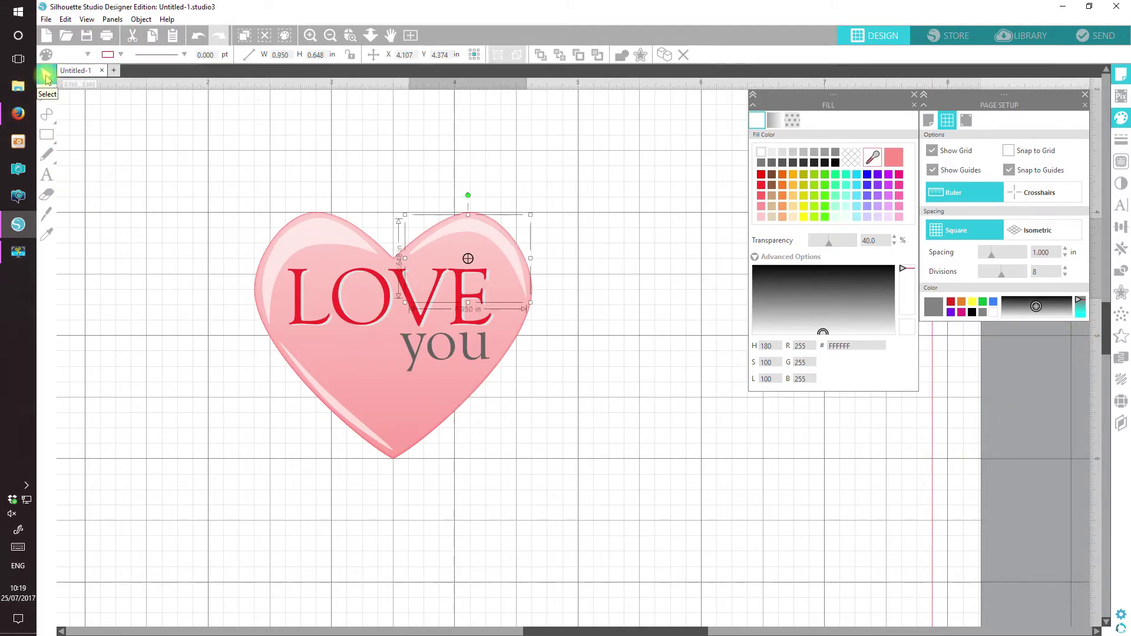
{"action": "left_click", "coordinate": [627, 464]}
{"action": "left_click_drag", "start_coordinate": [599, 512], "coordinate": [181, 152]}
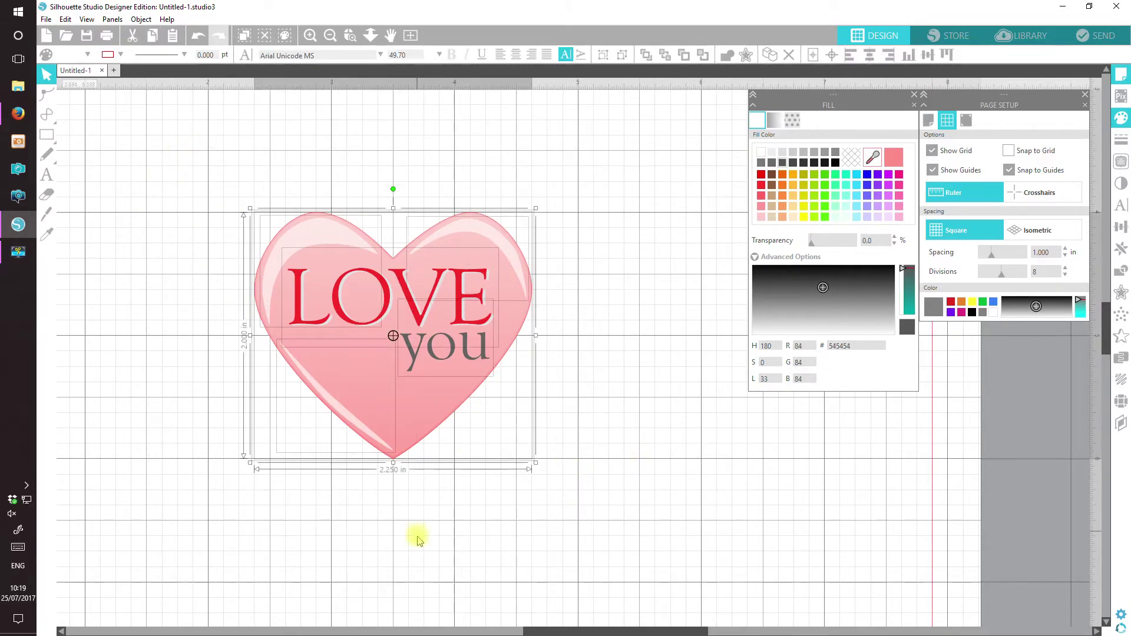
Group the whole heart design, including the lettering and highlights, and deselect it
{"action": "left_click", "coordinate": [603, 56]}
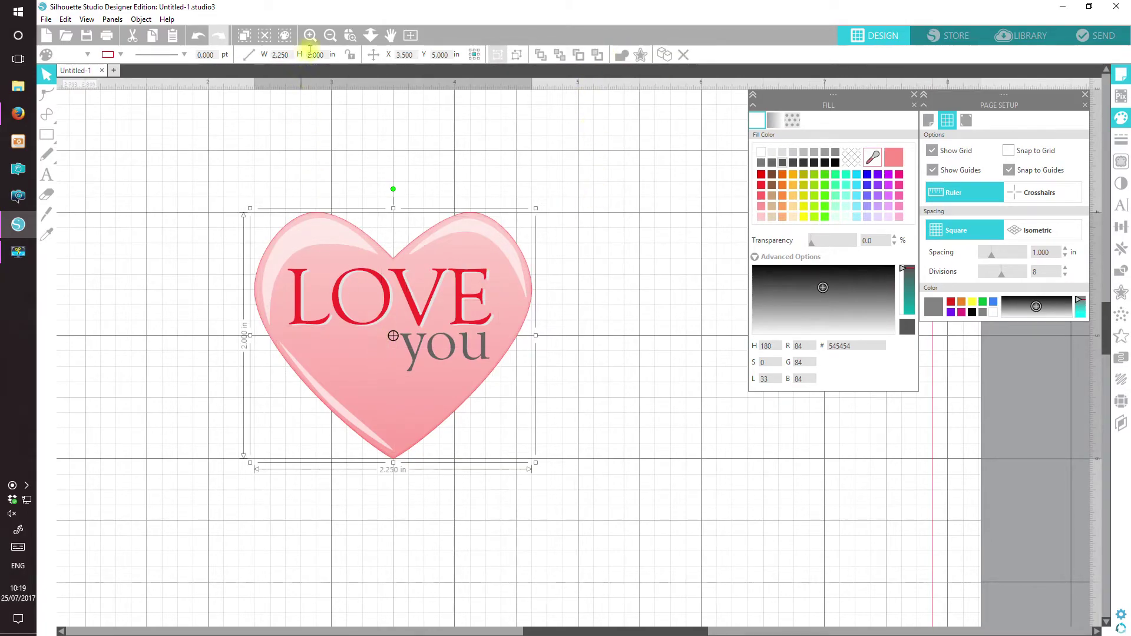
{"action": "left_click", "coordinate": [411, 36]}
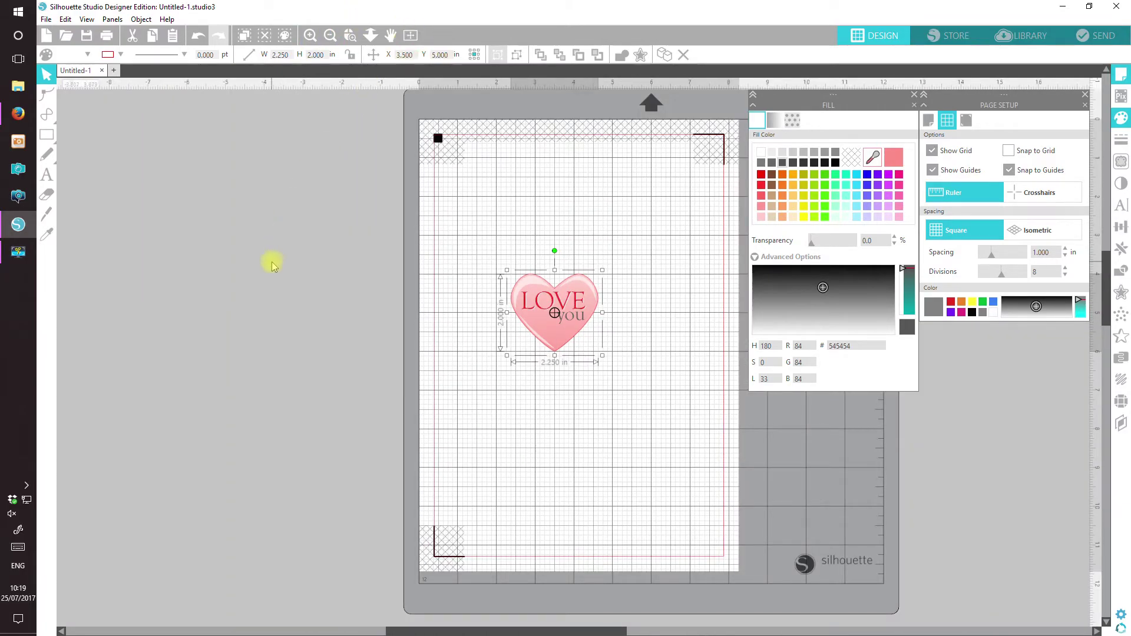
{"action": "left_click", "coordinate": [289, 176]}
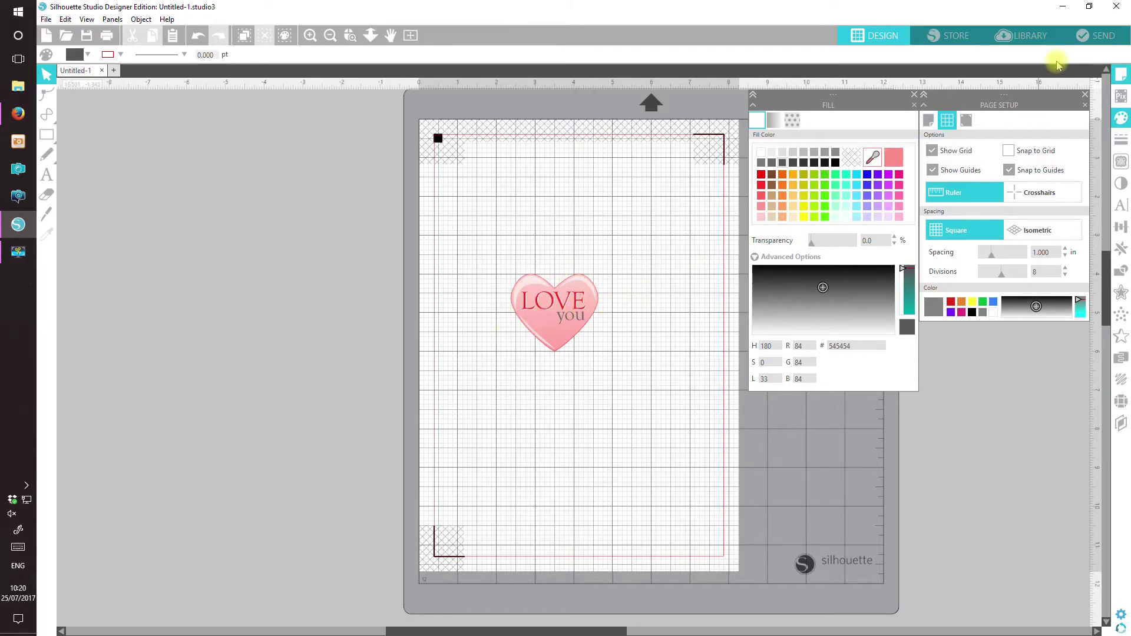
Check the design's cut lines in the send settings with the Simple and Line actions, and return to the design view
{"action": "left_click", "coordinate": [1097, 37]}
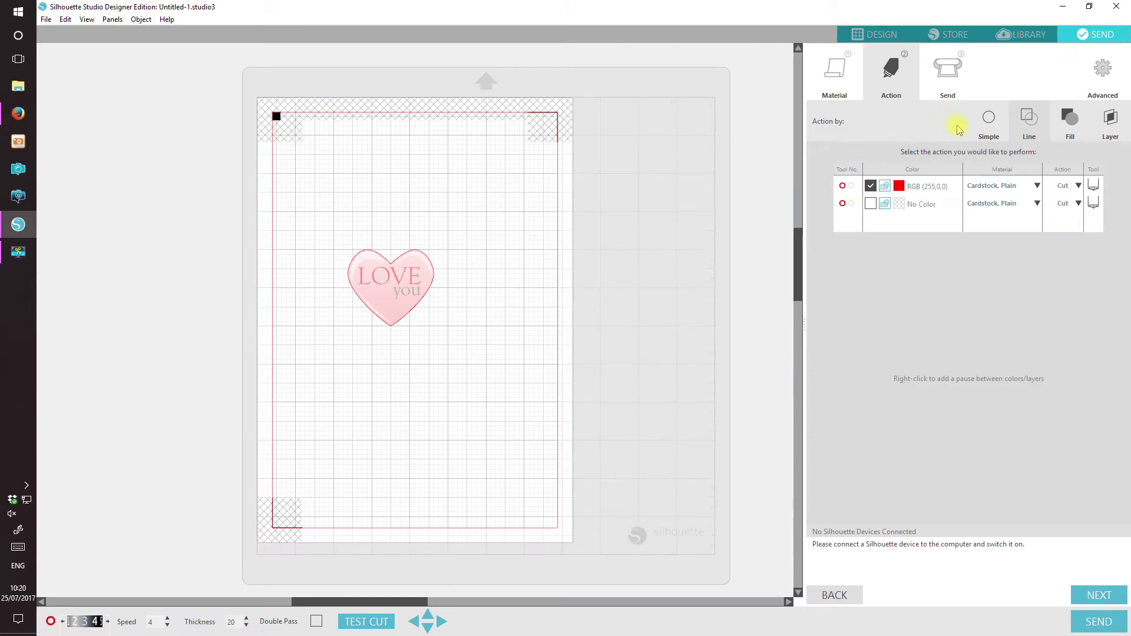
{"action": "left_click", "coordinate": [985, 122]}
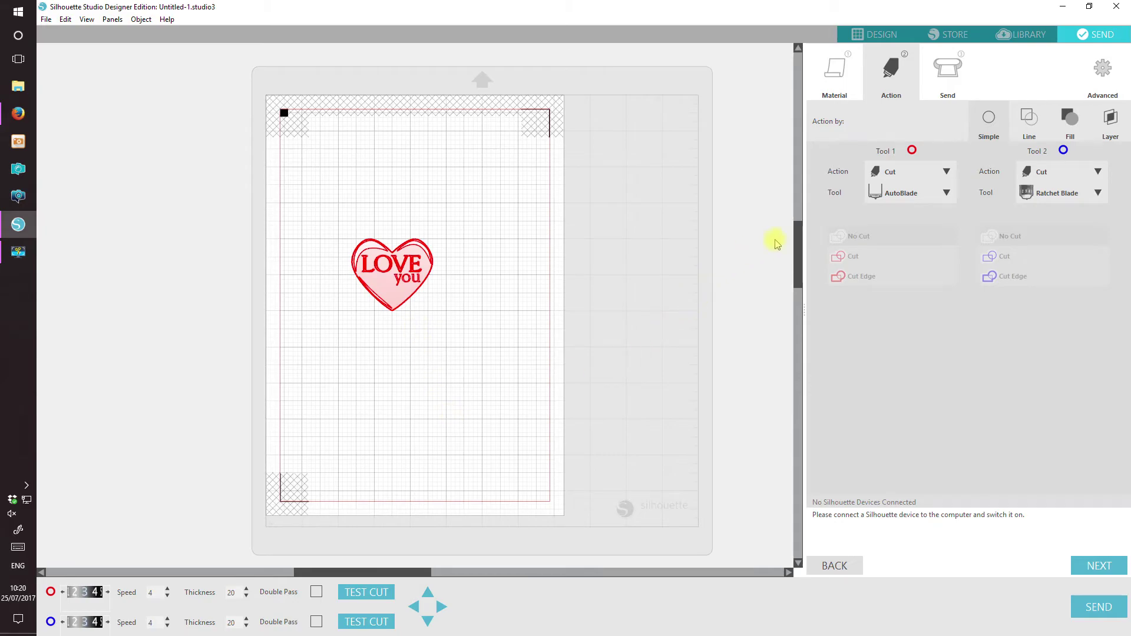
{"action": "left_click", "coordinate": [1031, 119]}
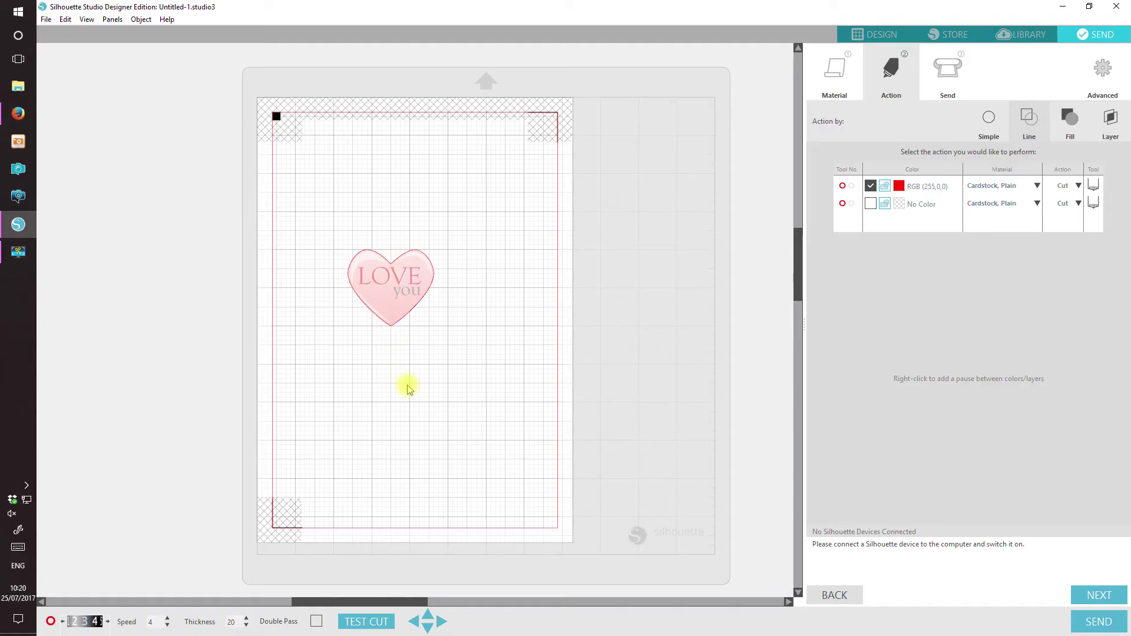
{"action": "left_click", "coordinate": [879, 34]}
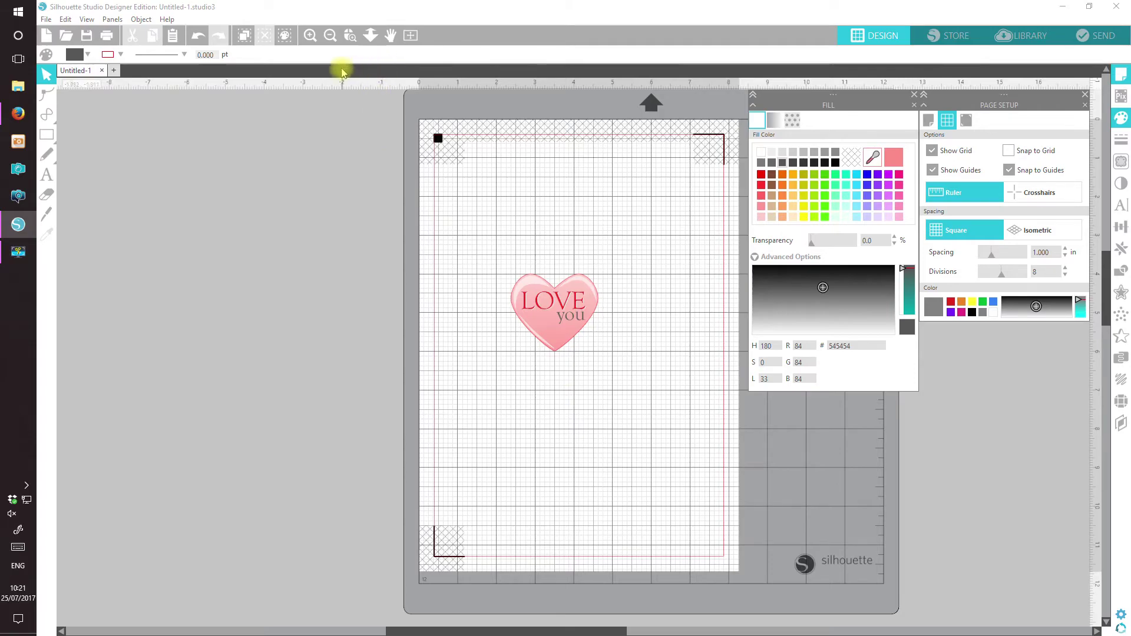
Duplicate the grouped heart design and move the copy up and left, partly off the page's left edge
{"action": "left_click", "coordinate": [349, 37]}
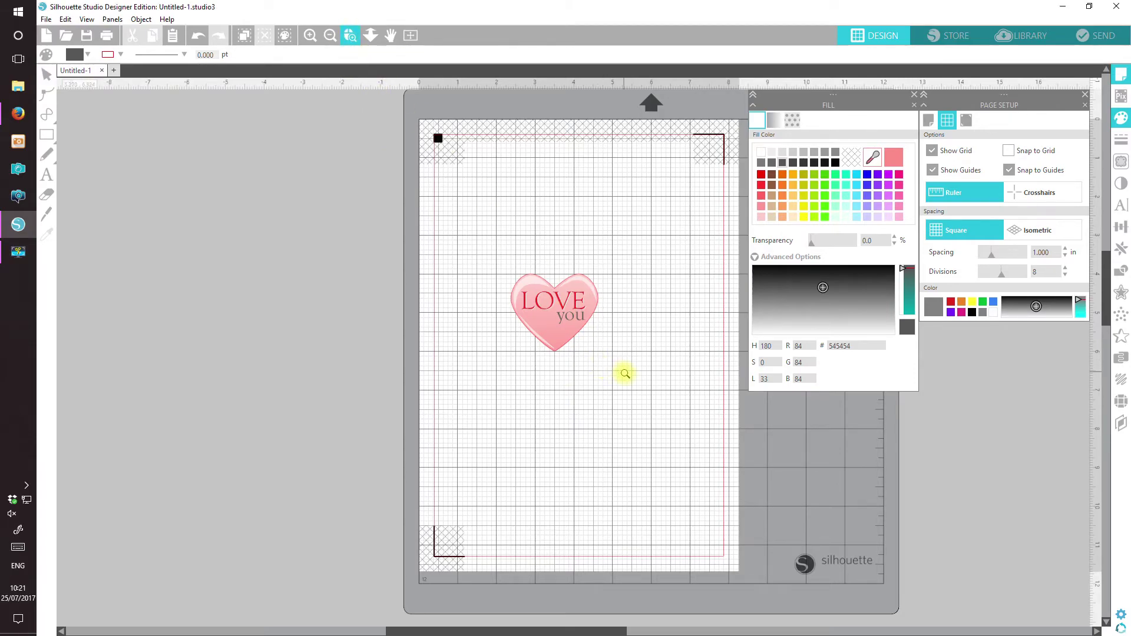
{"action": "left_click_drag", "start_coordinate": [463, 303], "coordinate": [492, 243]}
{"action": "left_click_drag", "start_coordinate": [553, 631], "coordinate": [603, 630]}
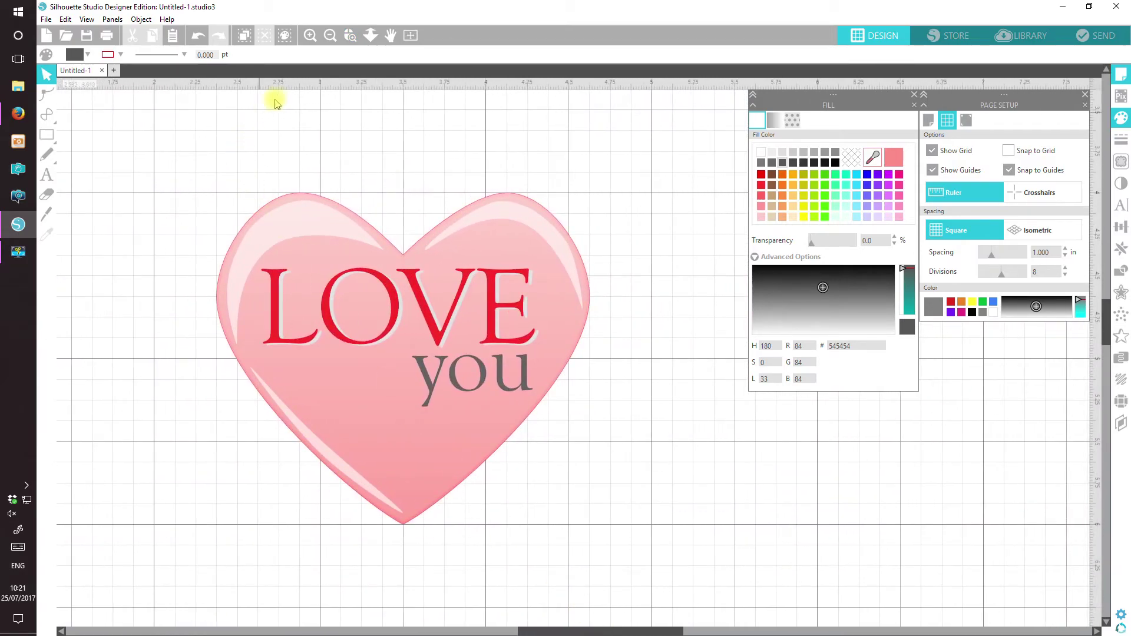
{"action": "left_click", "coordinate": [329, 36]}
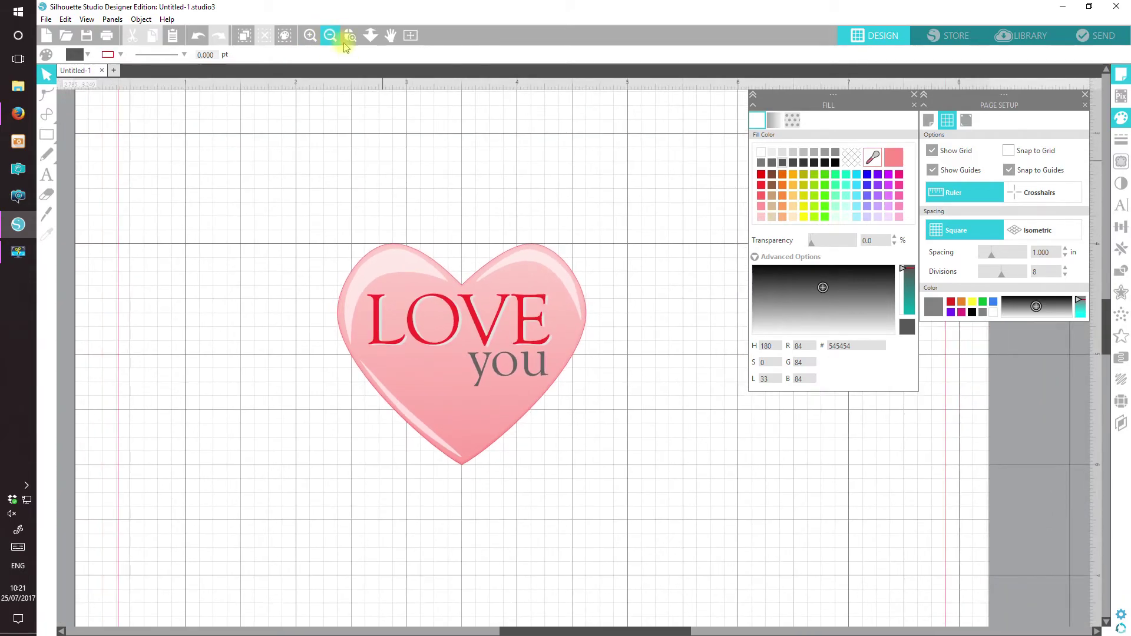
{"action": "left_click", "coordinate": [390, 281]}
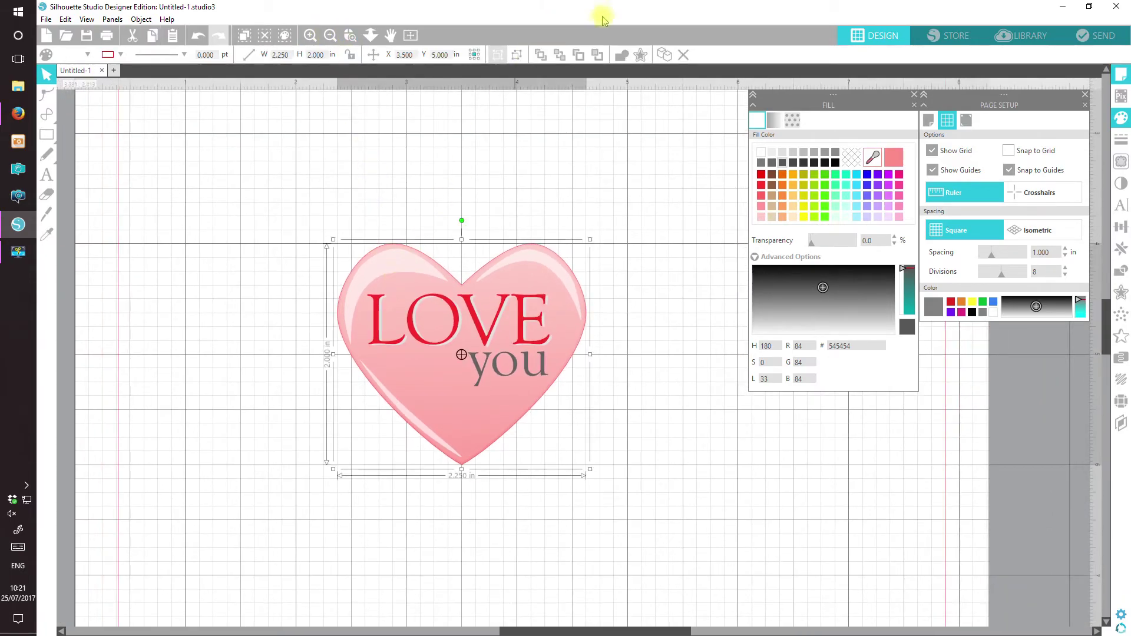
{"action": "left_click", "coordinate": [665, 54]}
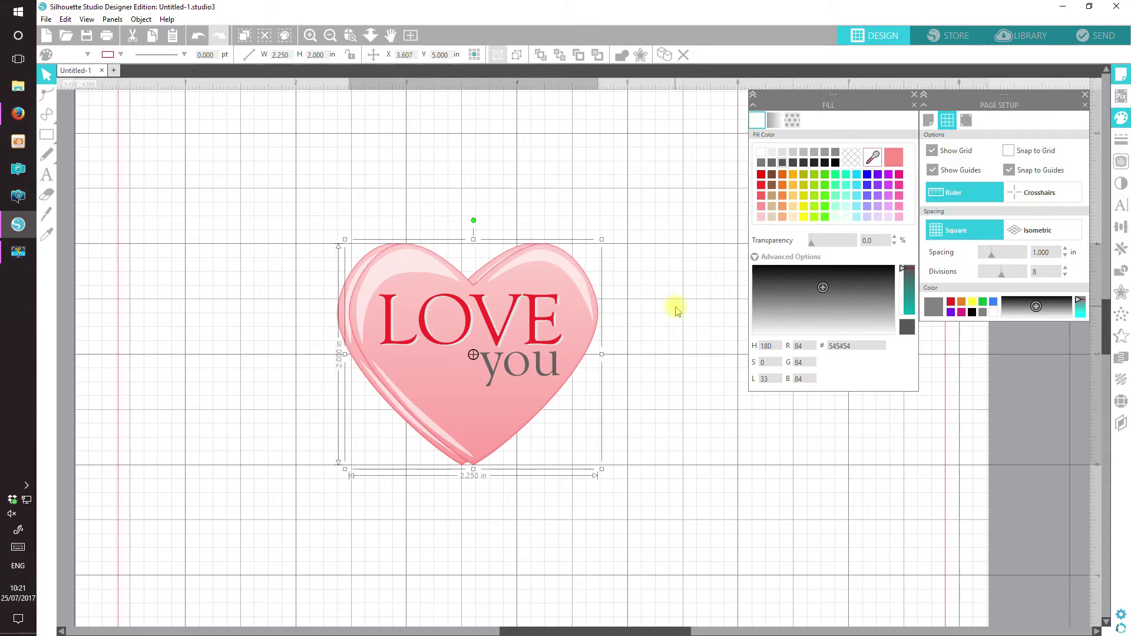
{"action": "left_click_drag", "start_coordinate": [566, 328], "coordinate": [144, 231]}
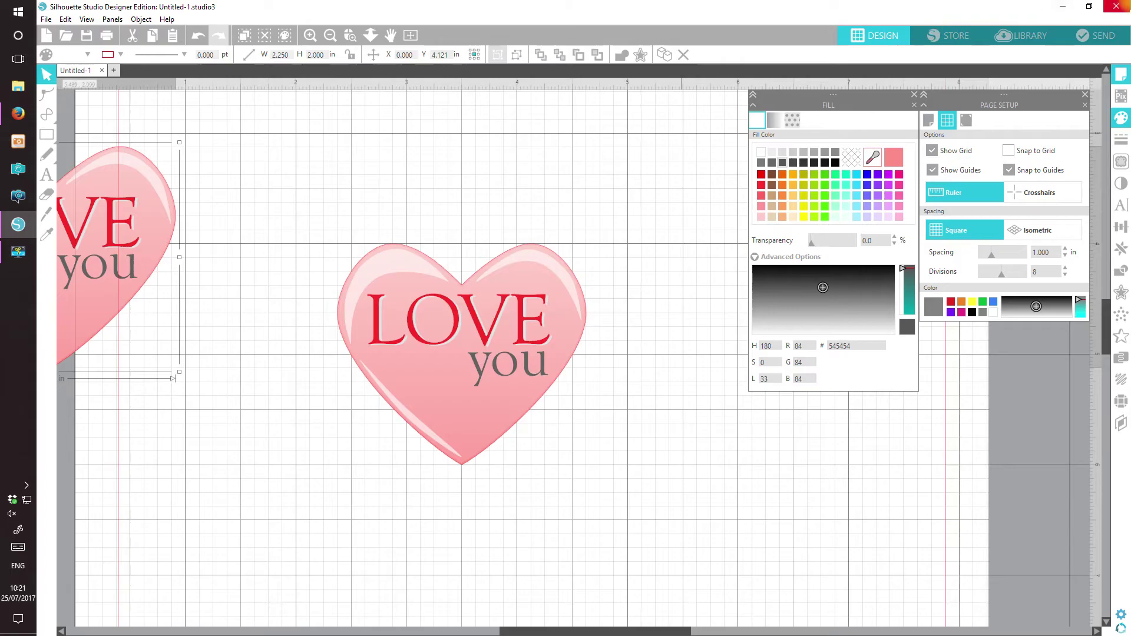
Ungroup the original heart design in the middle of the page and deselect its parts
{"action": "left_click", "coordinate": [528, 293]}
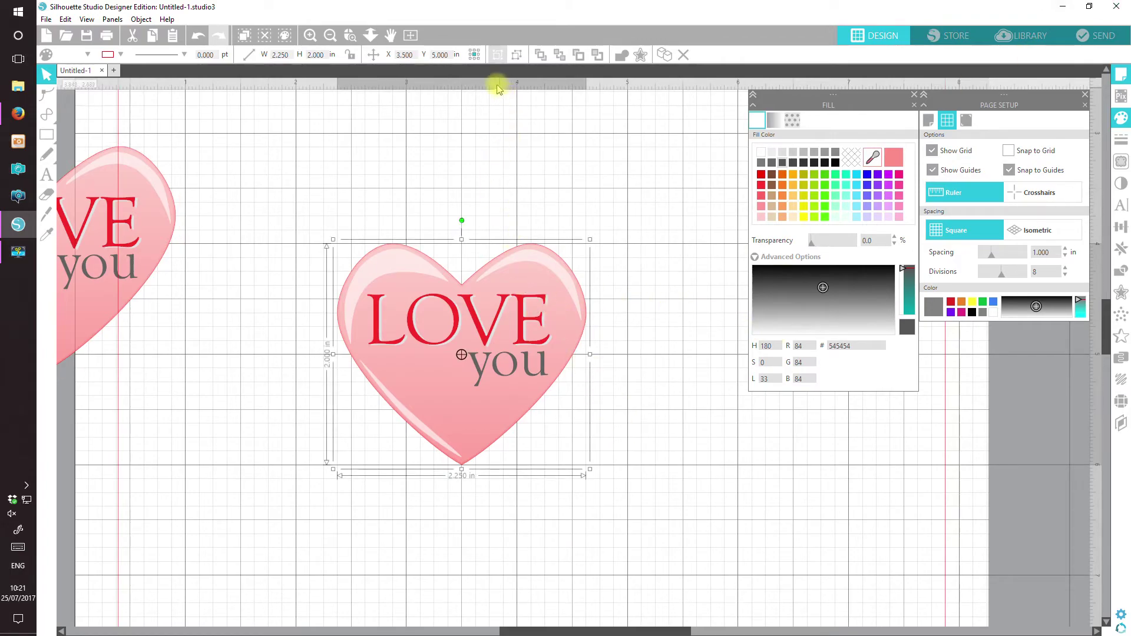
{"action": "left_click", "coordinate": [517, 54]}
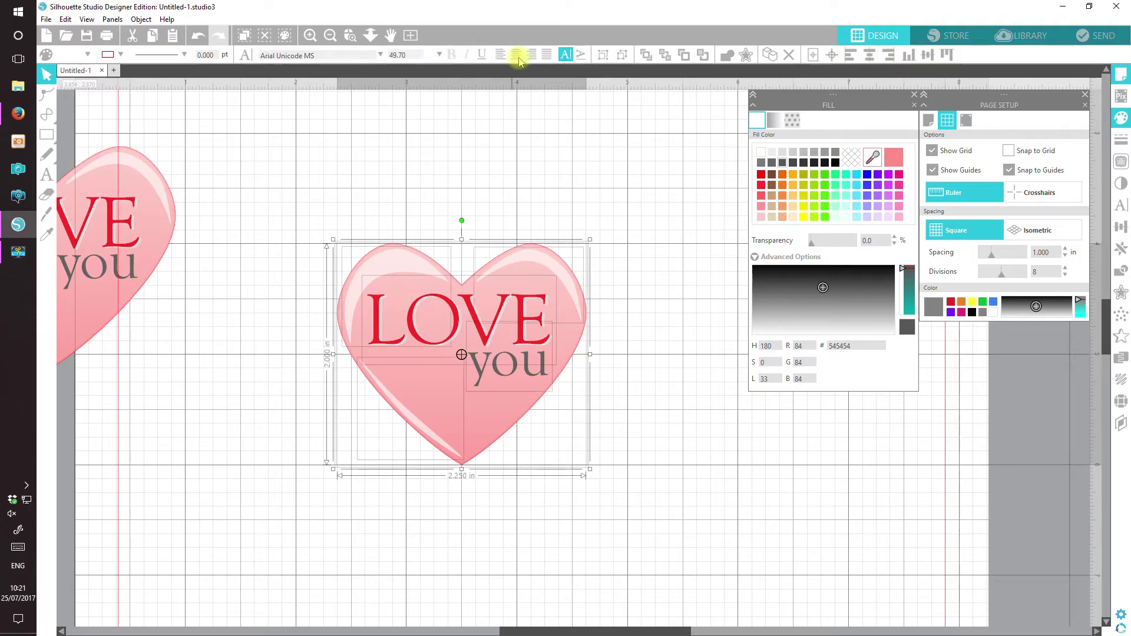
{"action": "left_click", "coordinate": [666, 421]}
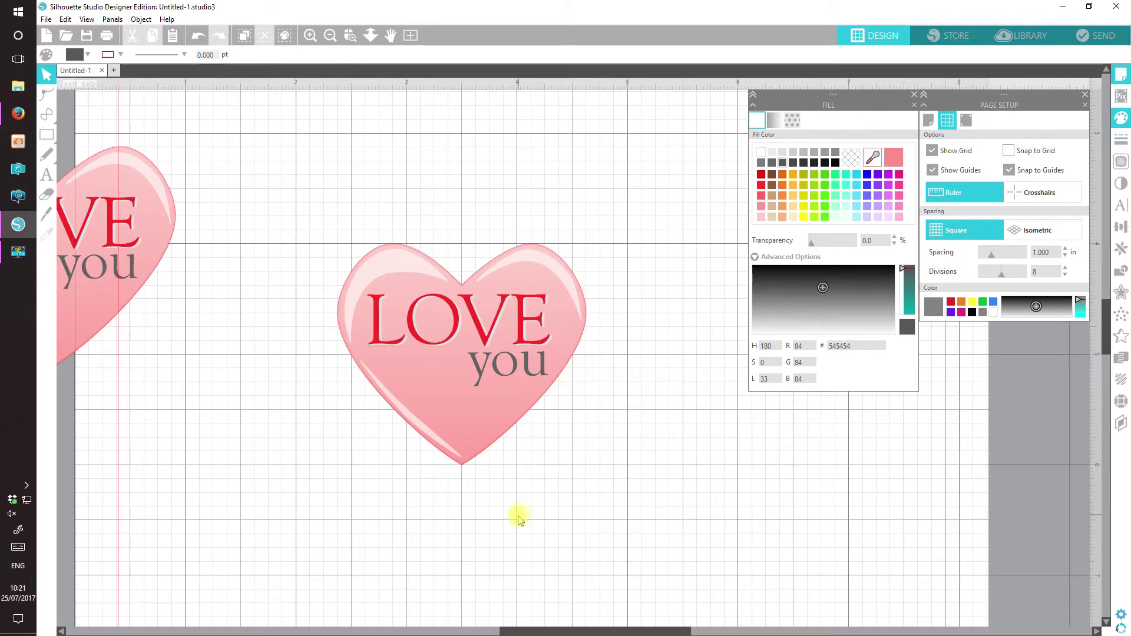
Try to move the translucent inner heart off the pink heart, and undo the move
{"action": "left_click", "coordinate": [477, 465]}
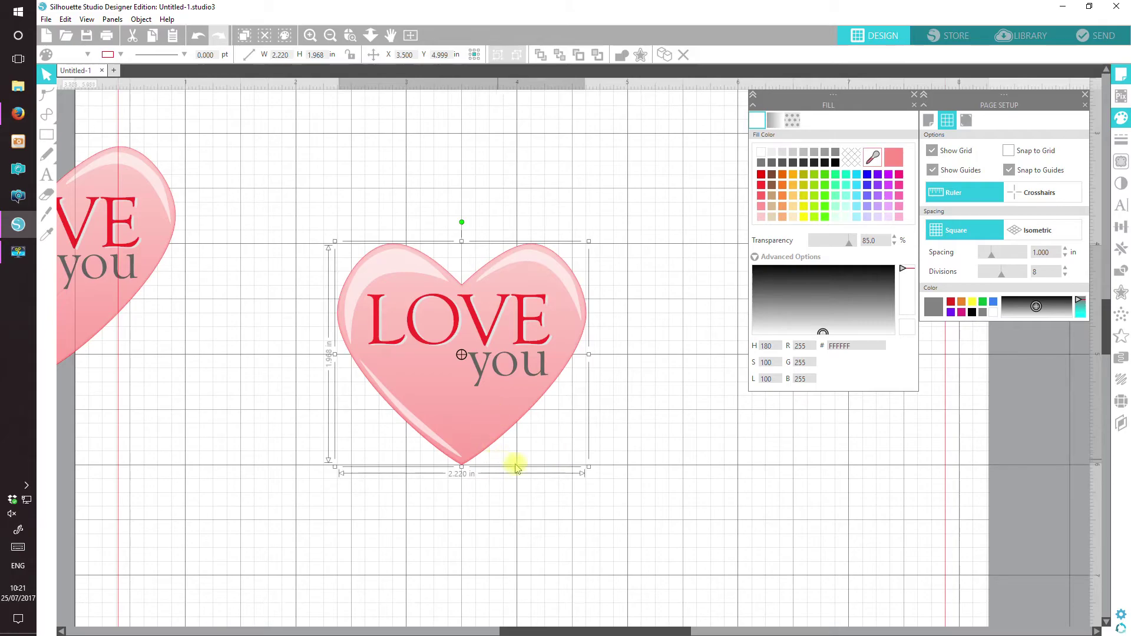
{"action": "left_click", "coordinate": [586, 494]}
{"action": "left_click", "coordinate": [309, 36]}
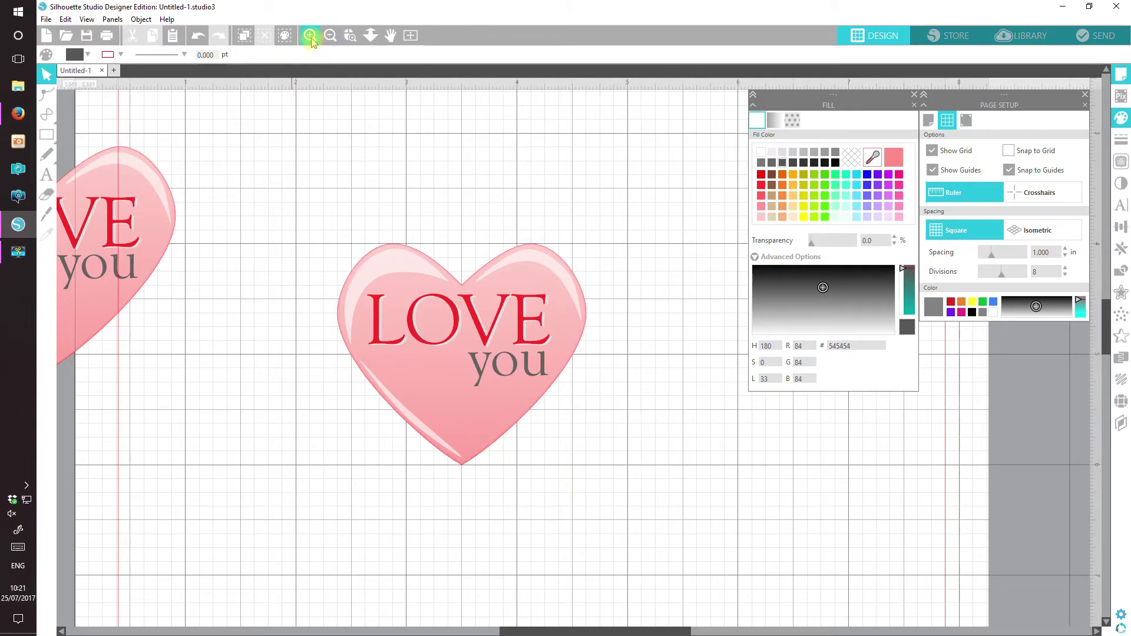
{"action": "left_click", "coordinate": [480, 484]}
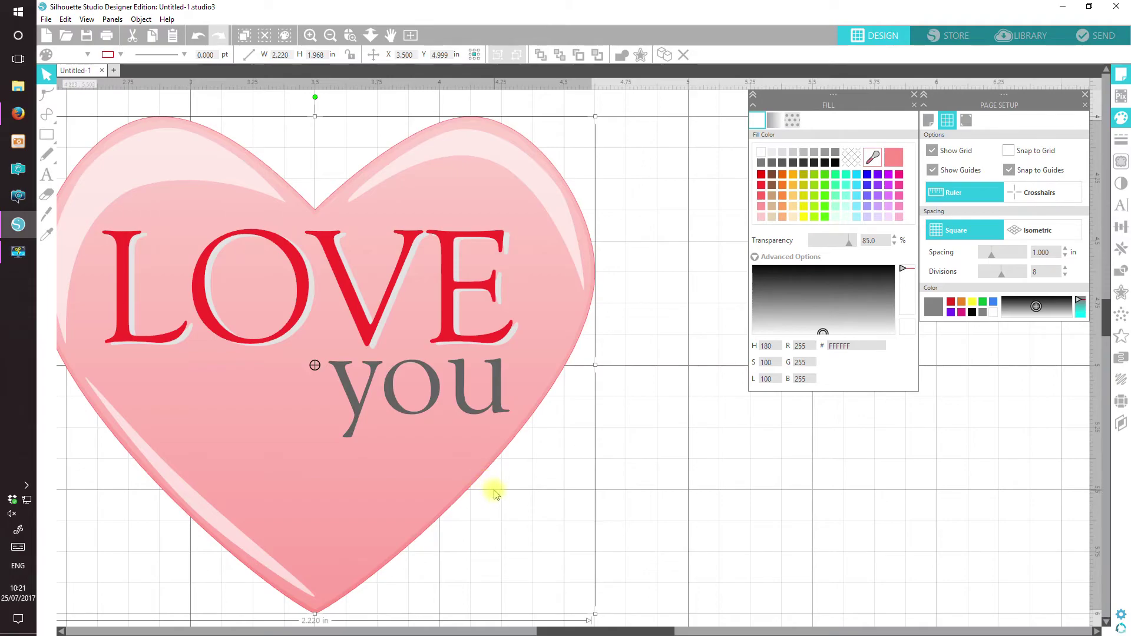
{"action": "left_click_drag", "start_coordinate": [483, 473], "coordinate": [470, 505]}
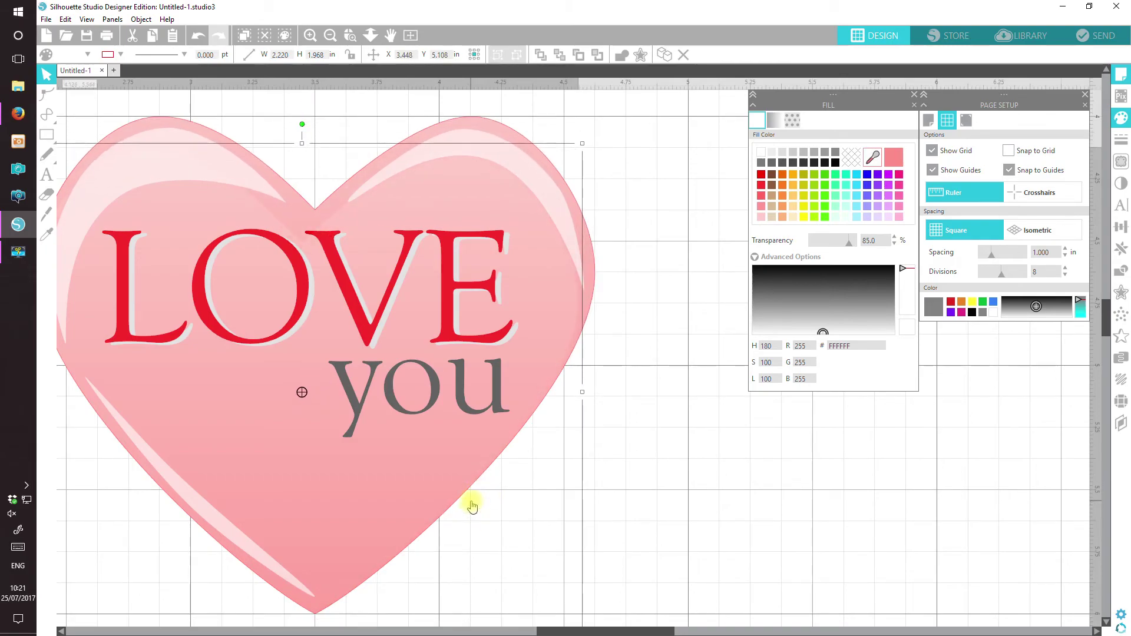
{"action": "left_click", "coordinate": [196, 41]}
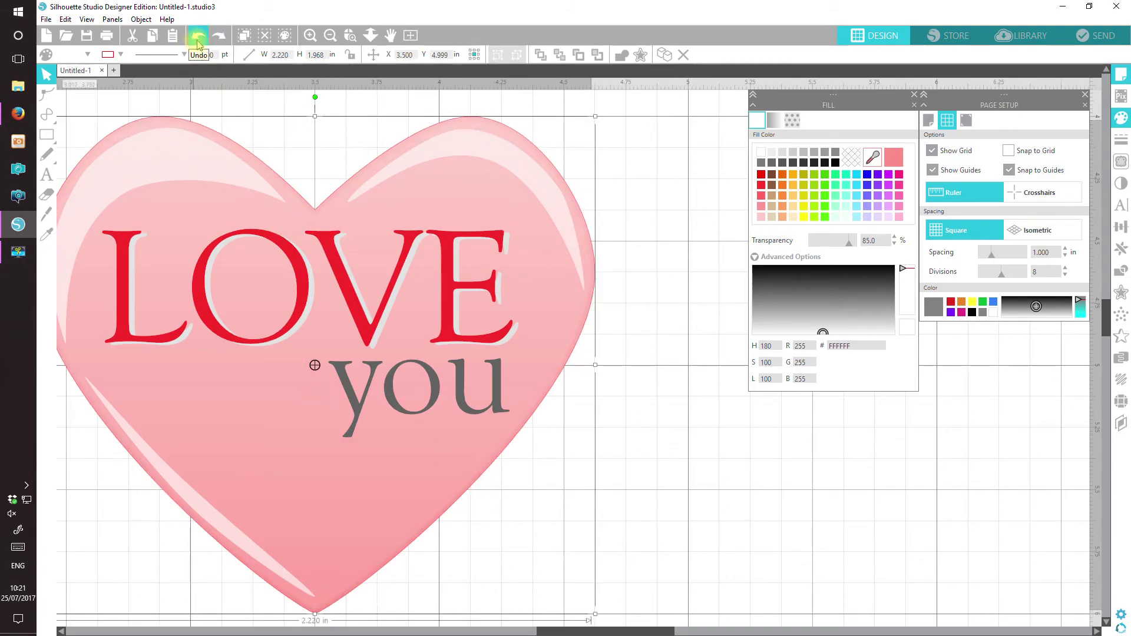
{"action": "left_click", "coordinate": [625, 340]}
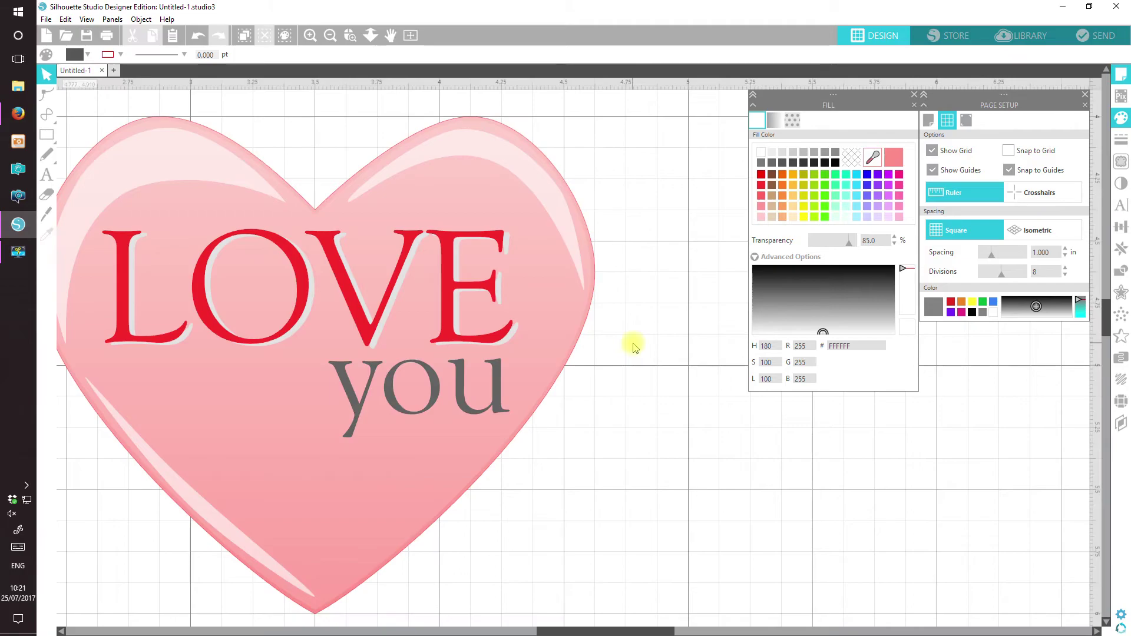
Create a 0.125 in offset with sharp corners around the pink outer heart
{"action": "left_click", "coordinate": [595, 307]}
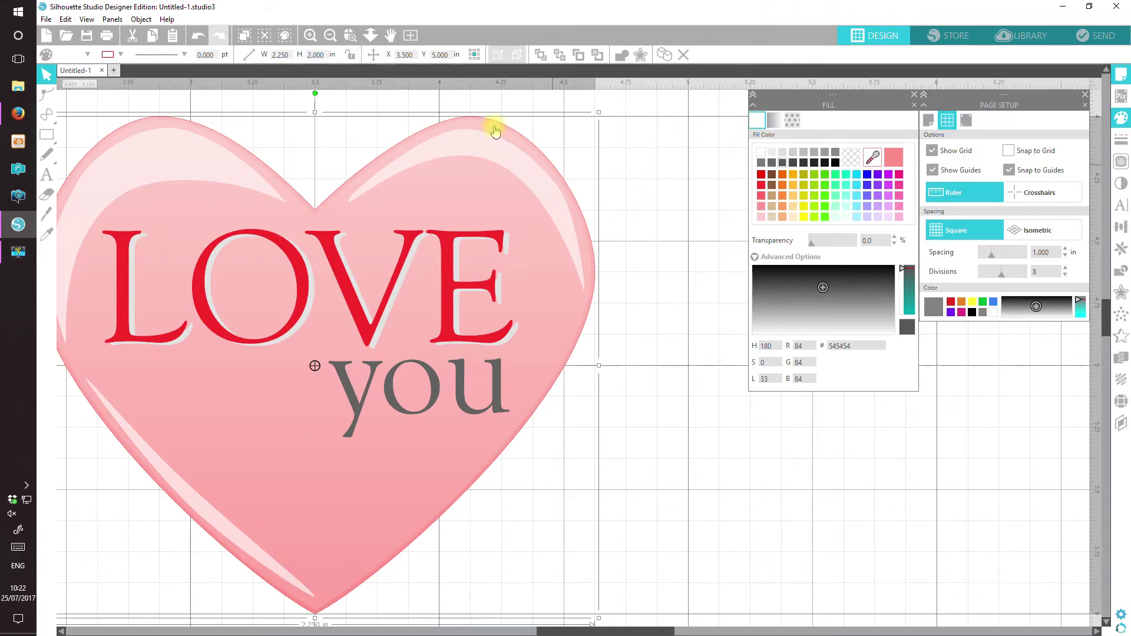
{"action": "left_click", "coordinate": [331, 36]}
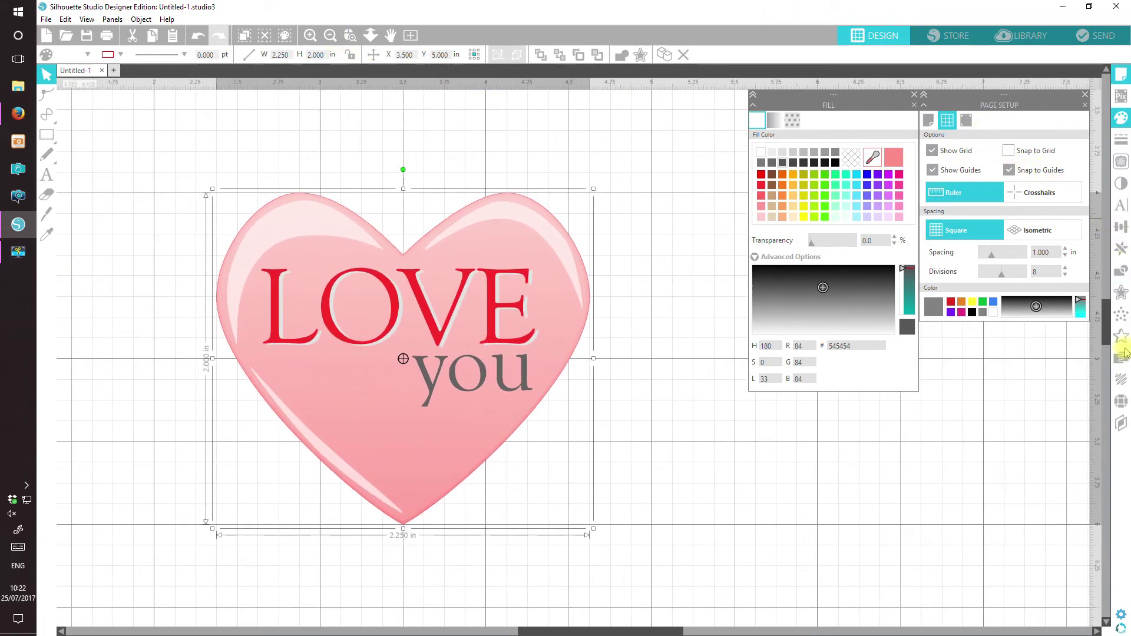
{"action": "left_click", "coordinate": [1122, 293]}
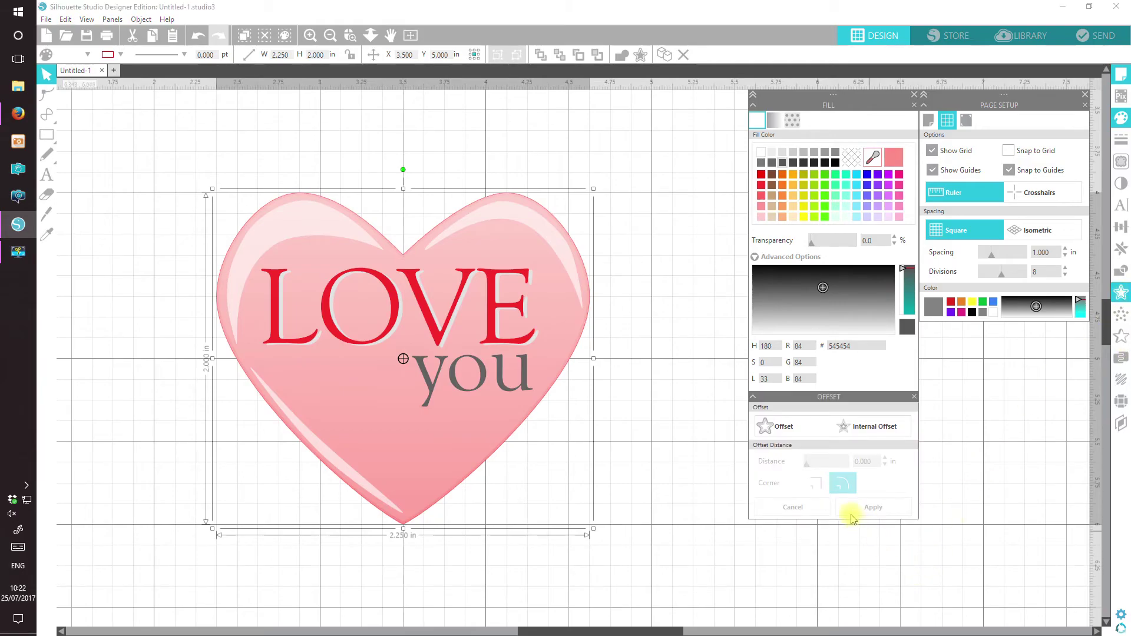
{"action": "left_click", "coordinate": [764, 425]}
{"action": "left_click", "coordinate": [766, 428]}
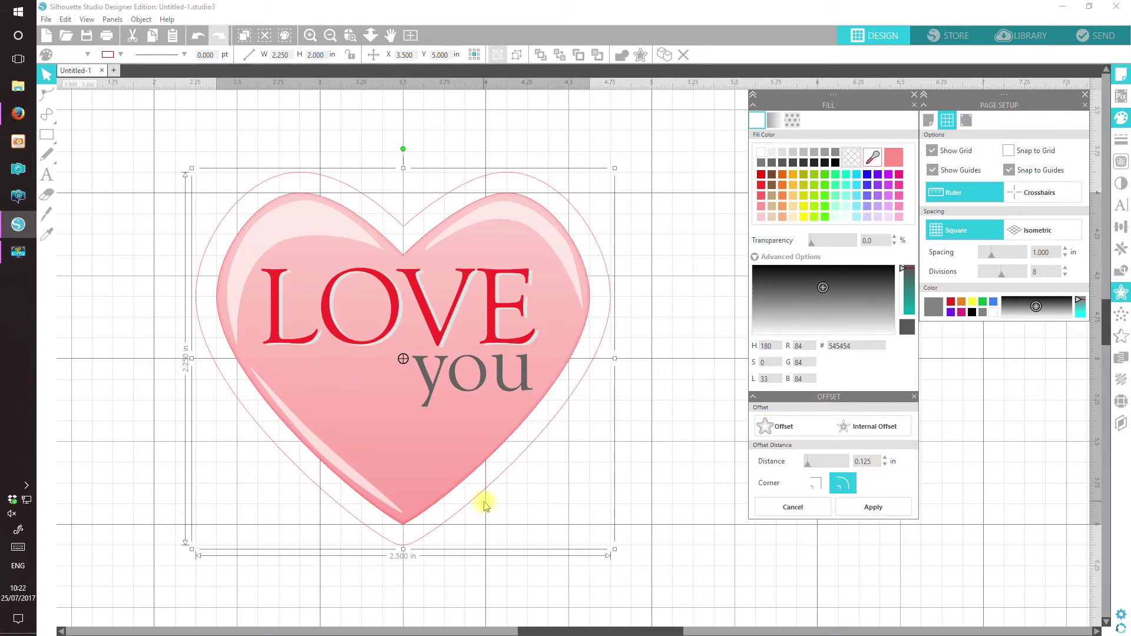
{"action": "left_click", "coordinate": [816, 485]}
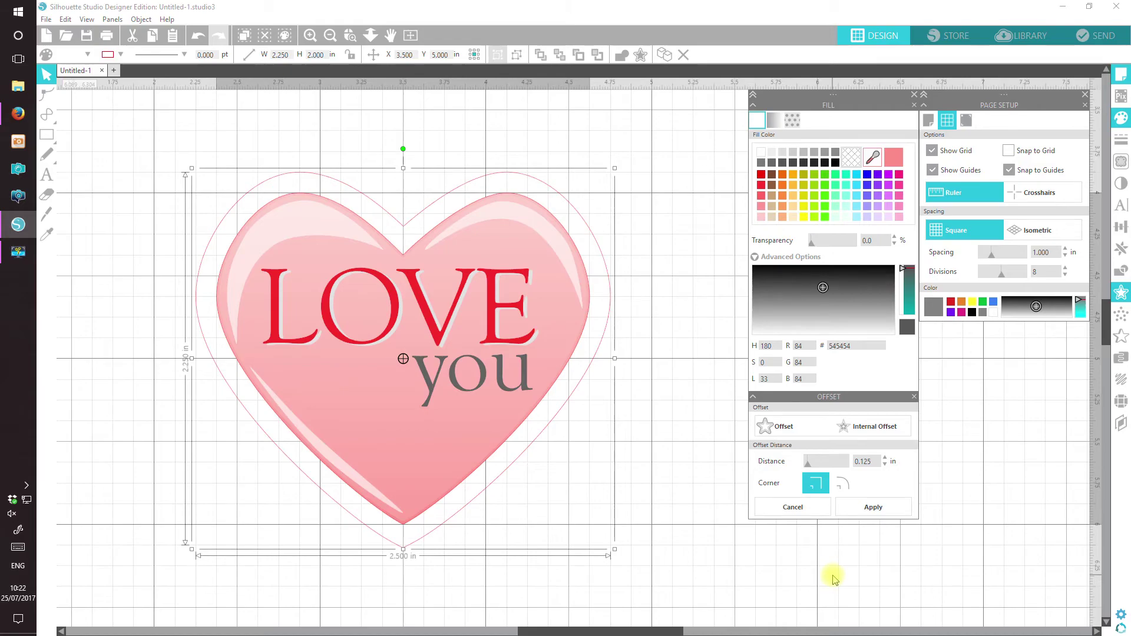
{"action": "left_click", "coordinate": [864, 509]}
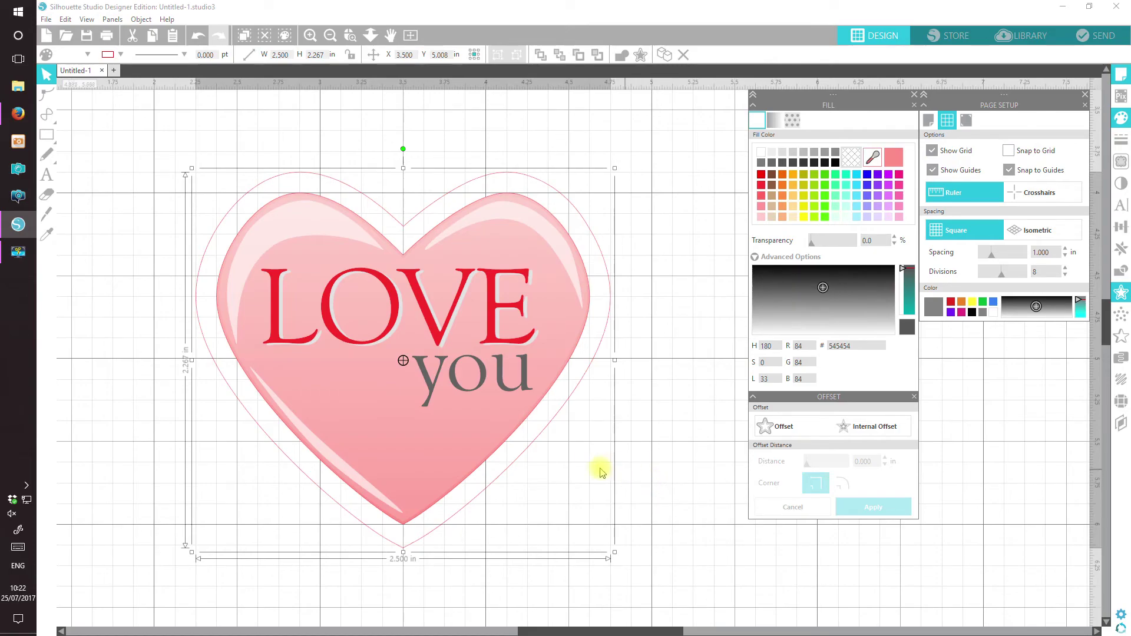
Move the translucent inner heart off the page's left side and close the Fill and Offset settings
{"action": "left_click", "coordinate": [465, 133]}
{"action": "mouse_move", "coordinate": [515, 247]}
{"action": "left_mouse_down"}
{"action": "mouse_move", "coordinate": [379, 323]}
{"action": "mouse_move", "coordinate": [346, 253]}
{"action": "mouse_move", "coordinate": [340, 271]}
{"action": "mouse_move", "coordinate": [505, 298]}
{"action": "mouse_move", "coordinate": [539, 392]}
{"action": "mouse_move", "coordinate": [610, 475]}
{"action": "mouse_move", "coordinate": [638, 482]}
{"action": "mouse_move", "coordinate": [487, 493]}
{"action": "mouse_move", "coordinate": [412, 354]}
{"action": "mouse_move", "coordinate": [231, 323]}
{"action": "mouse_move", "coordinate": [13, 315]}
{"action": "mouse_move", "coordinate": [157, 409]}
{"action": "mouse_move", "coordinate": [207, 416]}
{"action": "mouse_move", "coordinate": [144, 444]}
{"action": "mouse_move", "coordinate": [146, 435]}
{"action": "mouse_move", "coordinate": [116, 424]}
{"action": "mouse_move", "coordinate": [164, 444]}
{"action": "left_mouse_up"}
{"action": "left_click", "coordinate": [164, 444]}
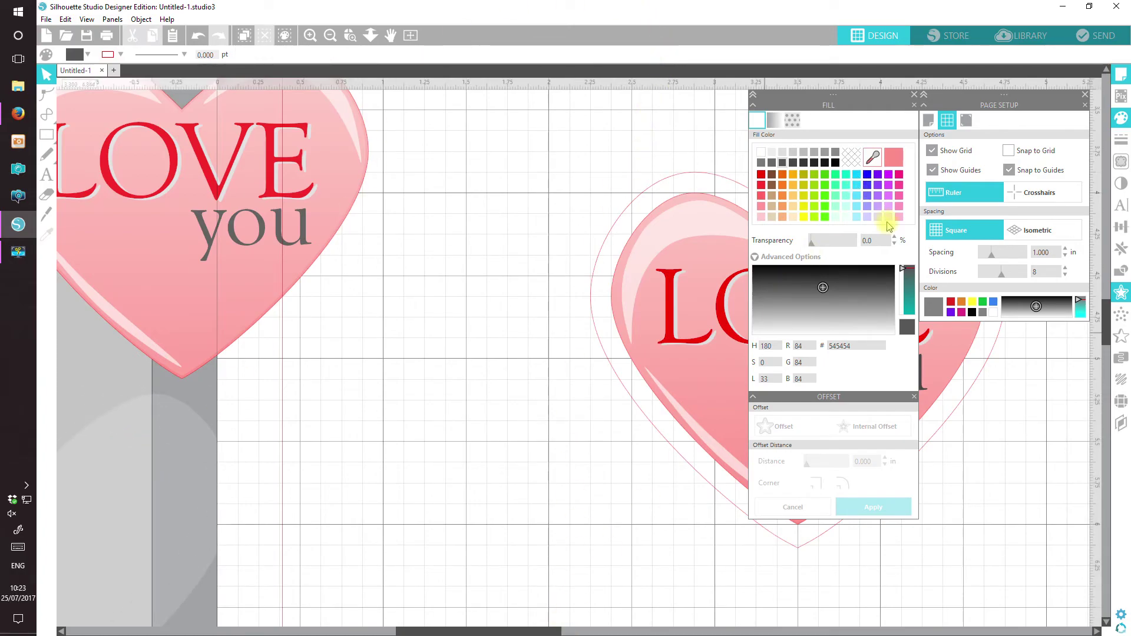
{"action": "left_click", "coordinate": [915, 97]}
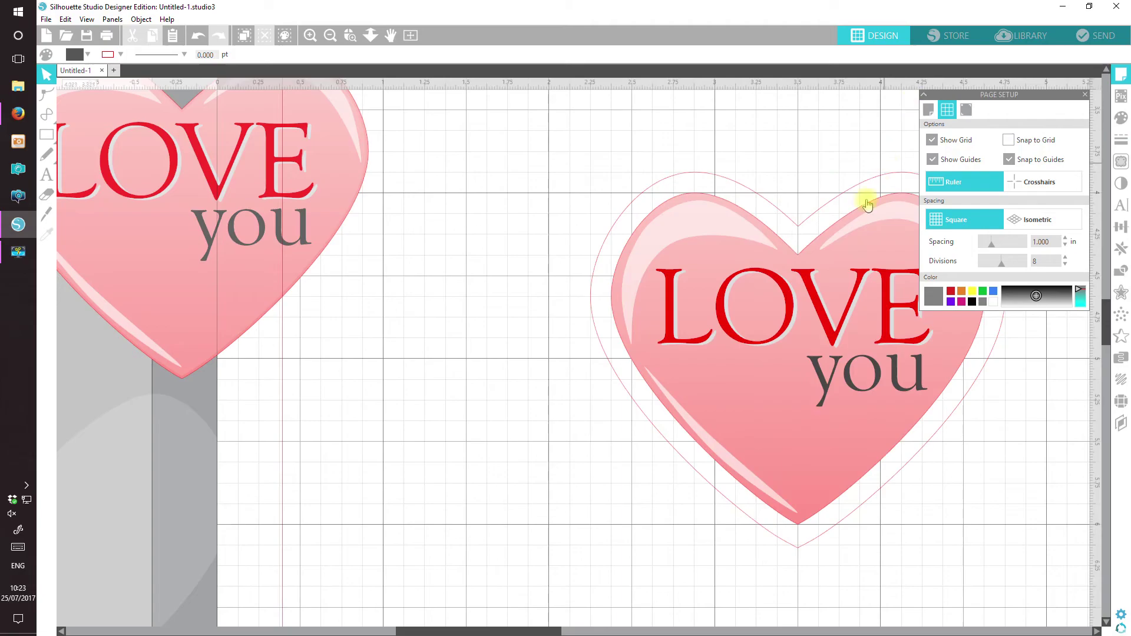
Remove the red outline from the pink gradient heart inside the offset
{"action": "left_click_drag", "start_coordinate": [532, 631], "coordinate": [628, 629]}
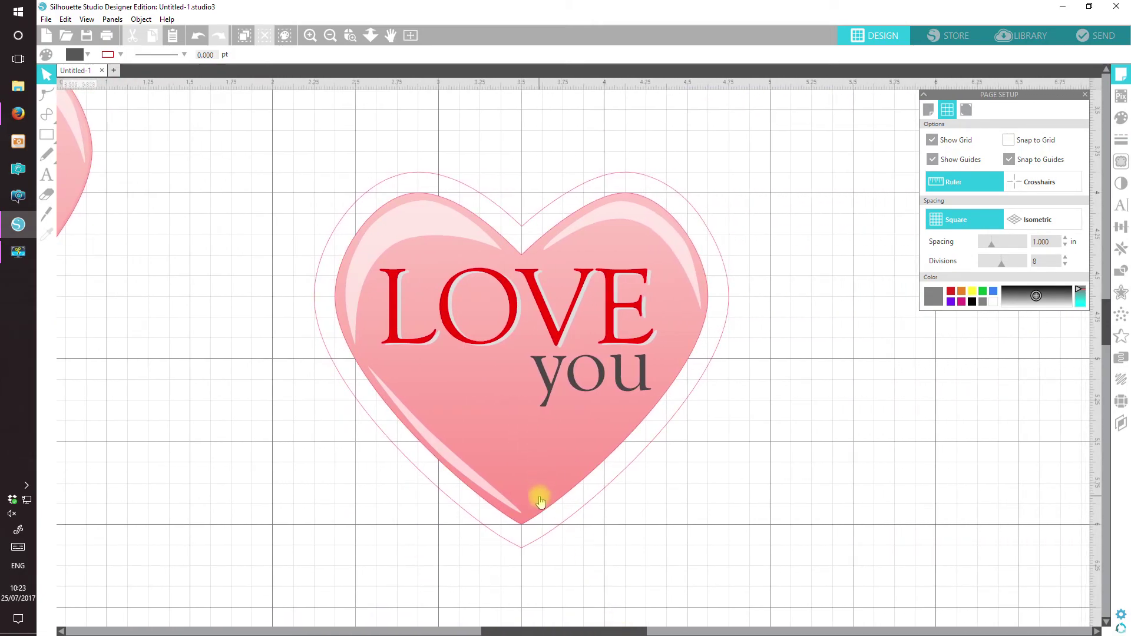
{"action": "left_click", "coordinate": [529, 479]}
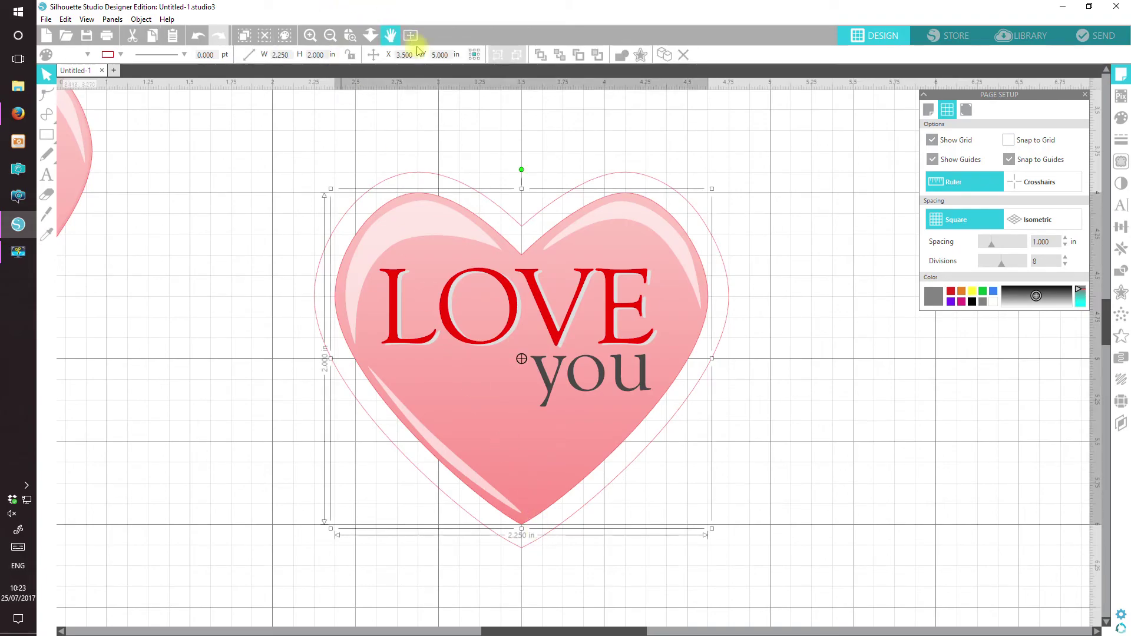
{"action": "left_click", "coordinate": [560, 53]}
{"action": "left_click", "coordinate": [117, 54]}
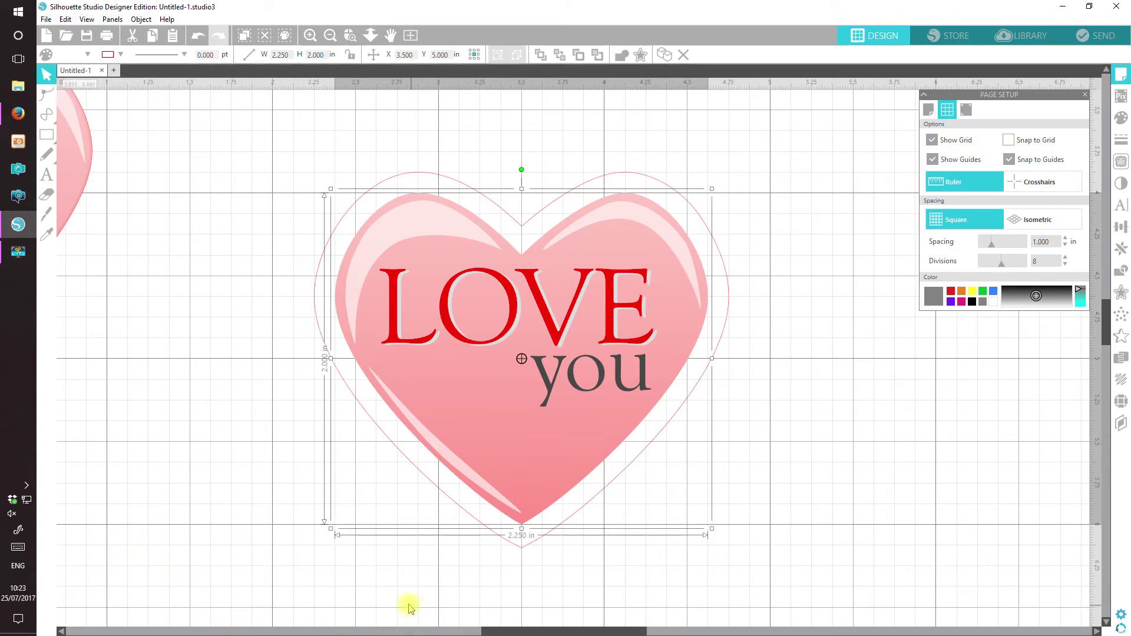
Align the translucent inner heart to the pink gradient heart inside the offset, centring both vertically and horizontally
{"action": "left_click_drag", "start_coordinate": [507, 631], "coordinate": [447, 632]}
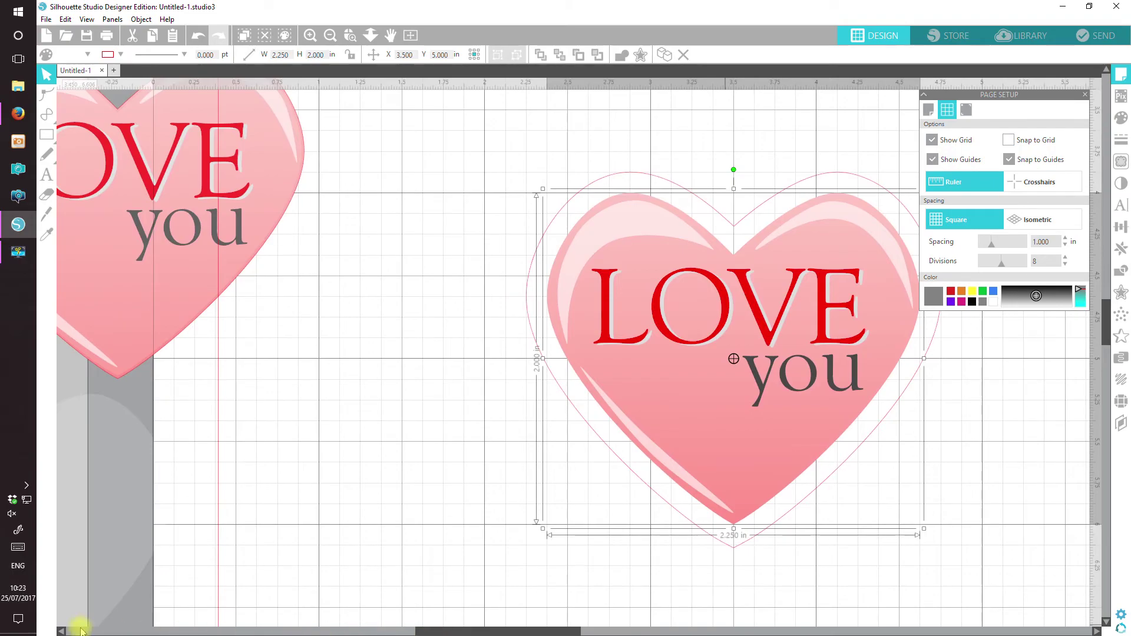
{"action": "left_click", "coordinate": [114, 497]}
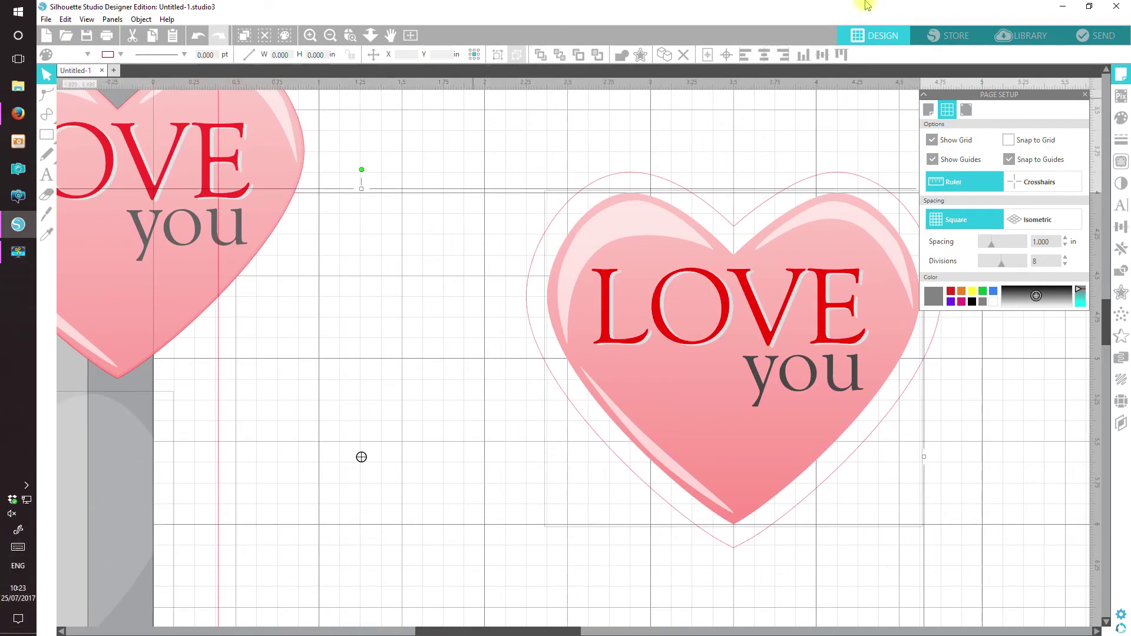
{"action": "left_click", "coordinate": [789, 56]}
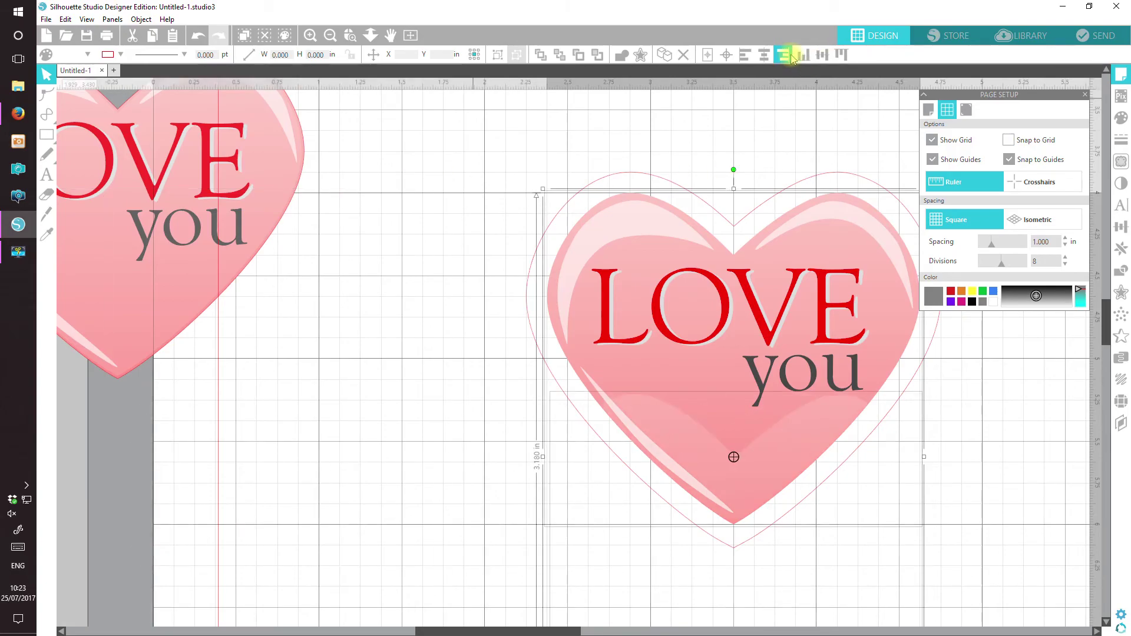
{"action": "left_click", "coordinate": [841, 55]}
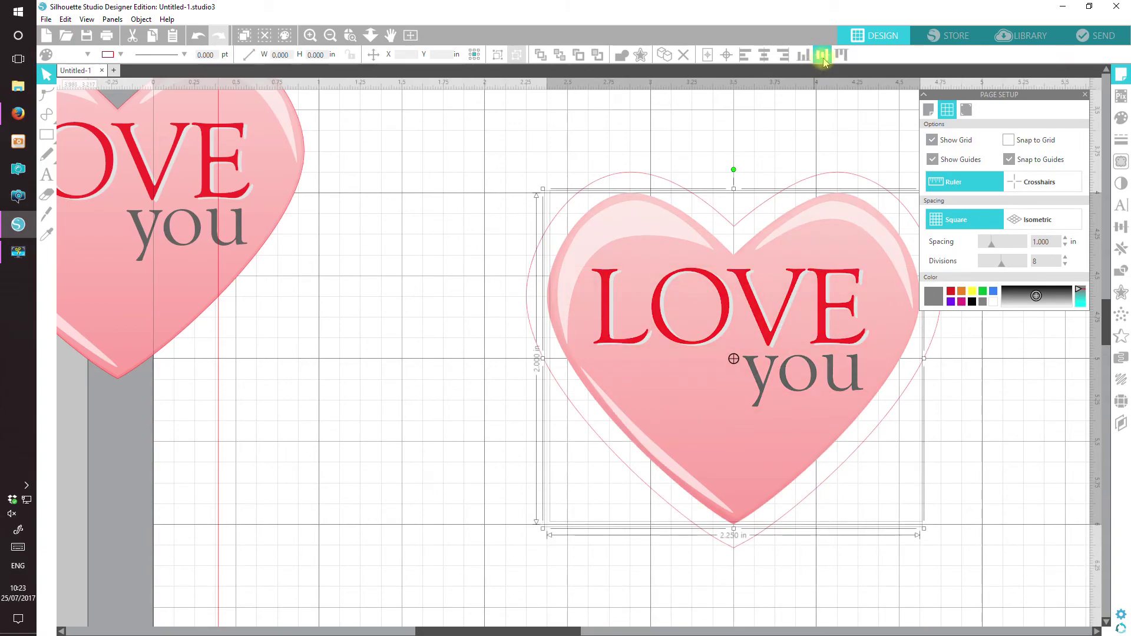
{"action": "left_click", "coordinate": [823, 62]}
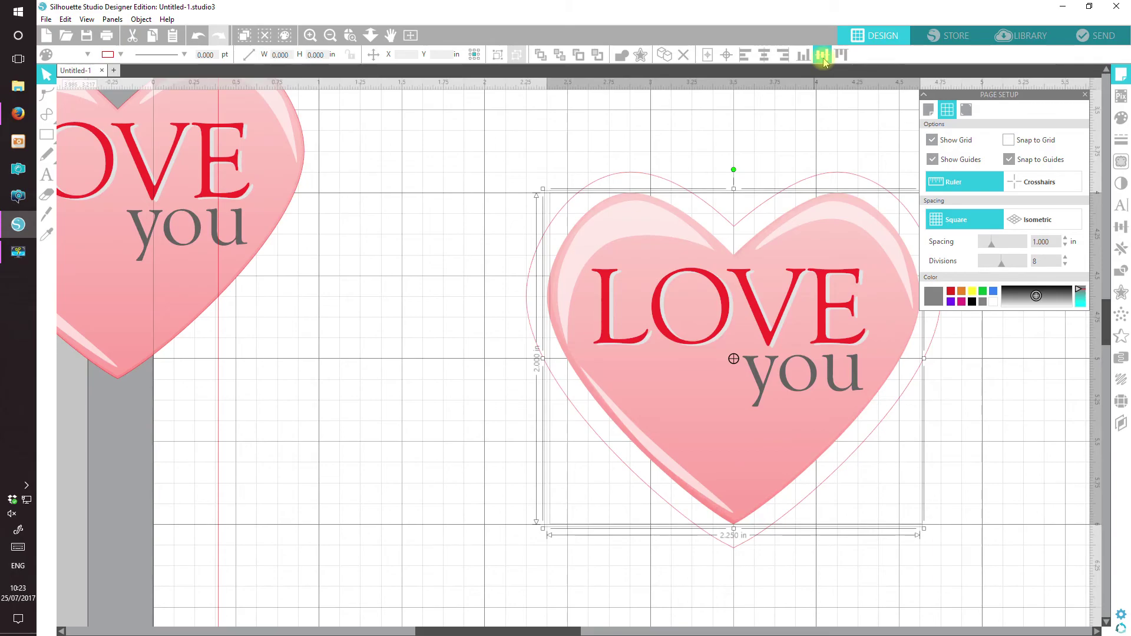
{"action": "left_click", "coordinate": [764, 59]}
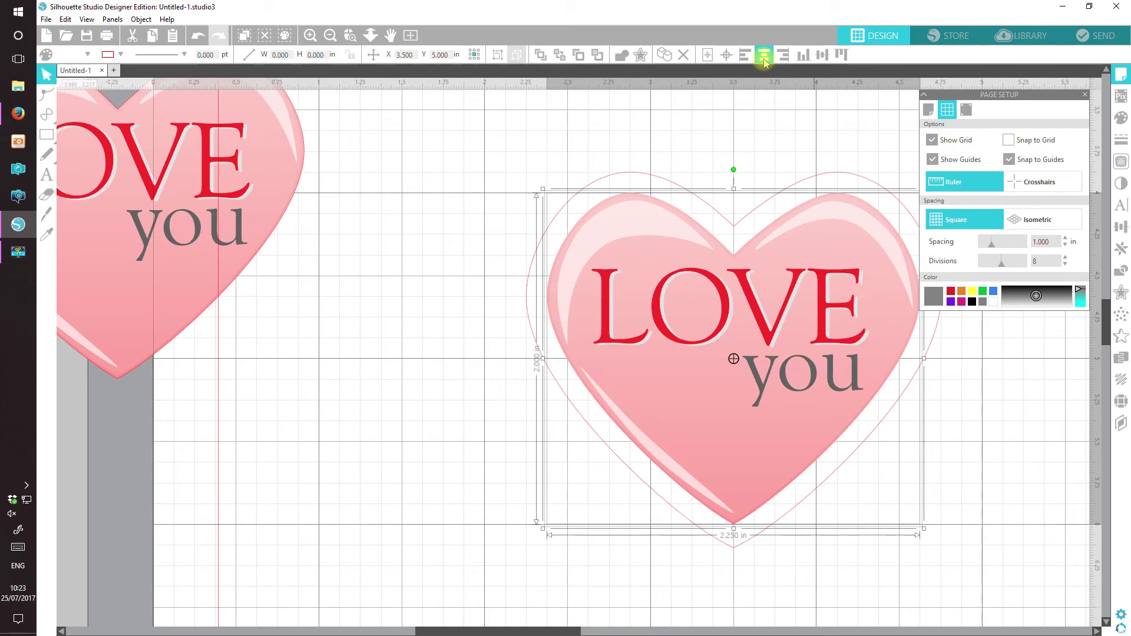
{"action": "left_click", "coordinate": [469, 246]}
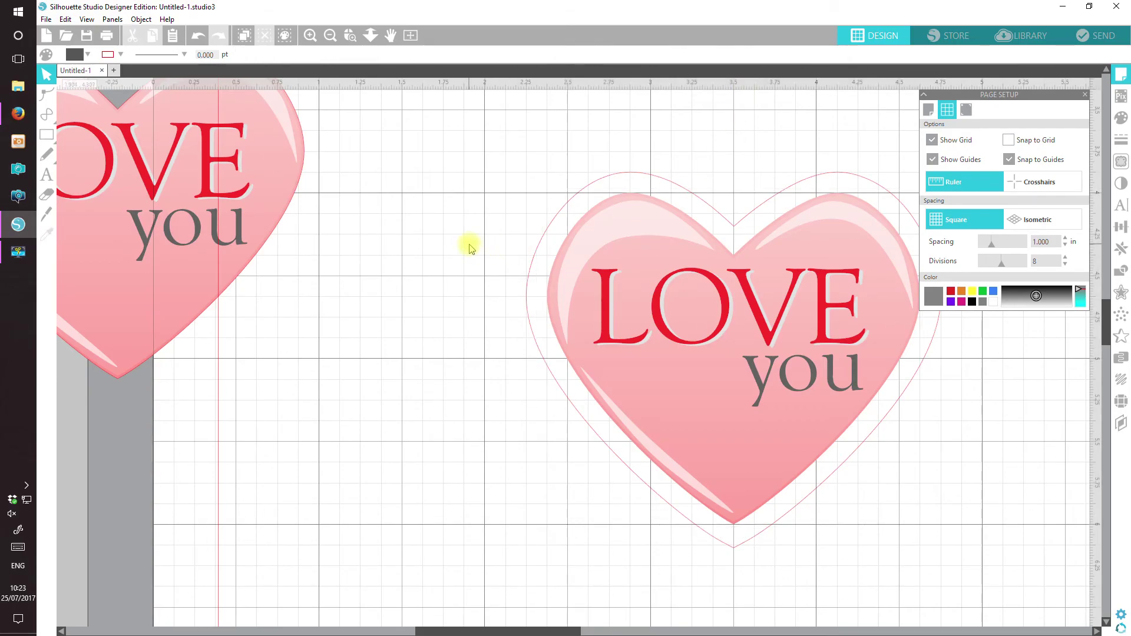
Group all parts of the LOVE you heart together with its offset cut line
{"action": "left_click_drag", "start_coordinate": [523, 630], "coordinate": [588, 631]}
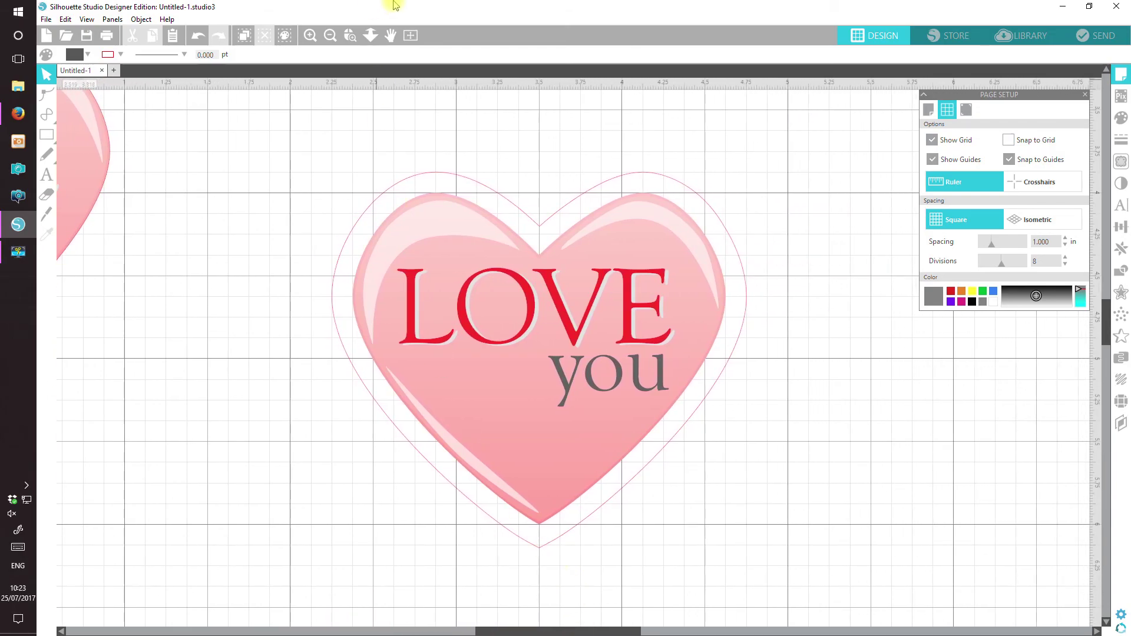
{"action": "left_click", "coordinate": [621, 313]}
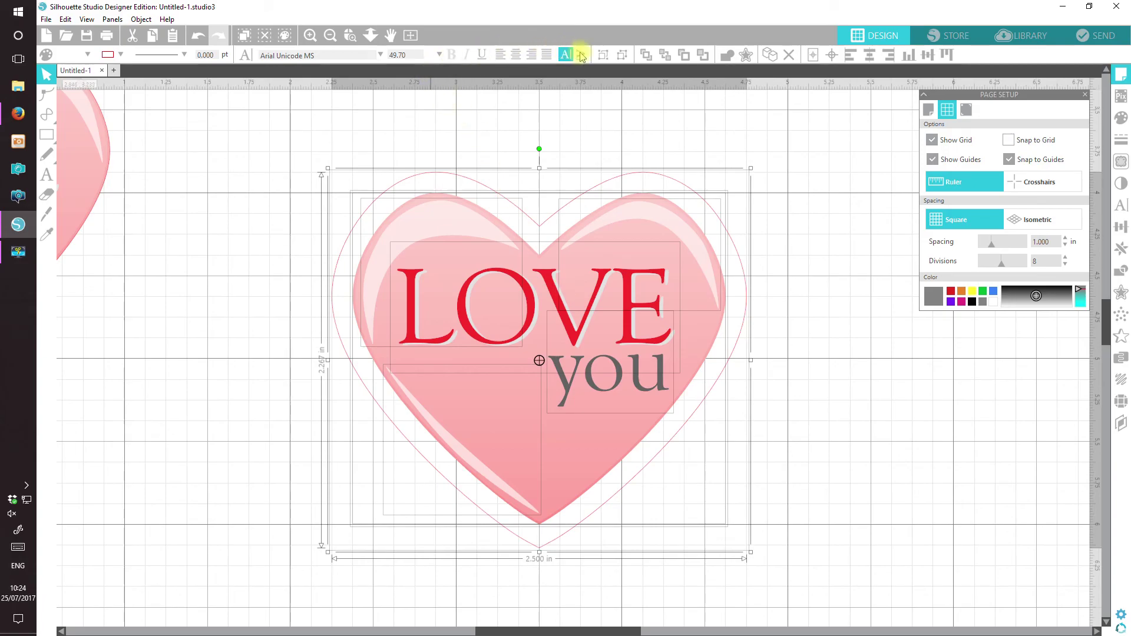
{"action": "left_click", "coordinate": [602, 55]}
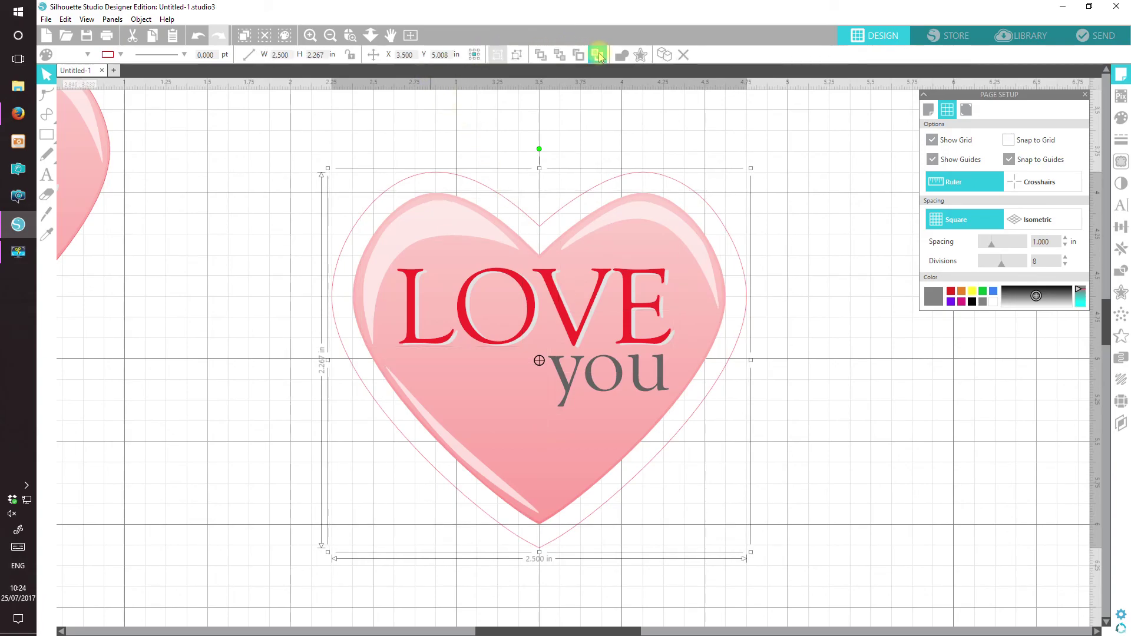
Move the LOVE you heart without an offset fully onto the page, above and left of the grouped offset heart
{"action": "left_click", "coordinate": [348, 36]}
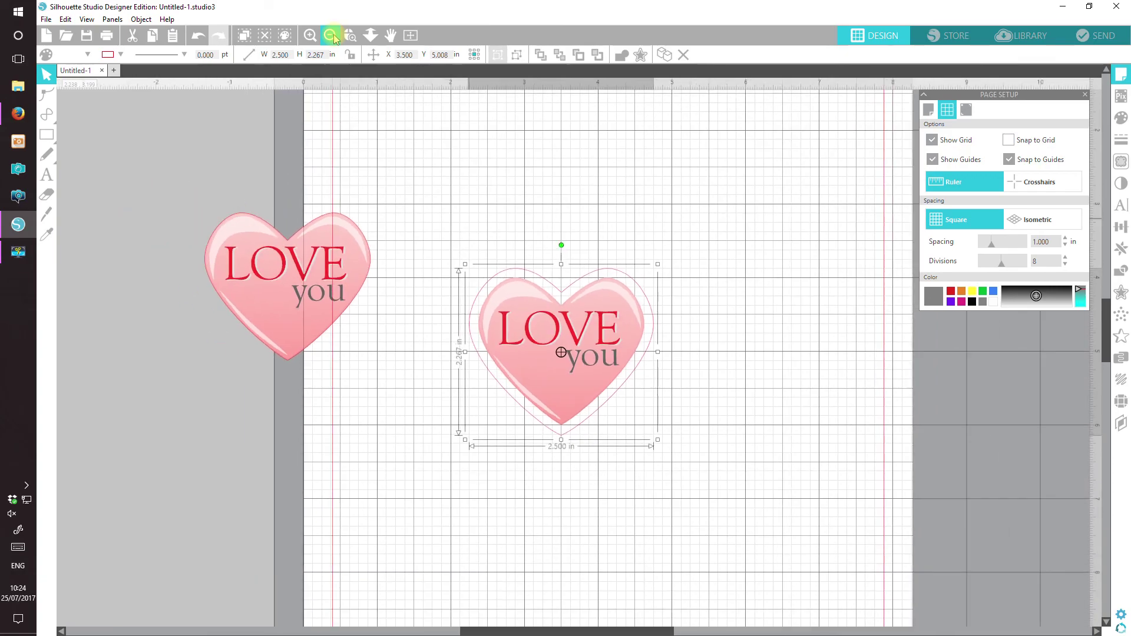
{"action": "left_click_drag", "start_coordinate": [243, 243], "coordinate": [398, 141]}
{"action": "left_click", "coordinate": [454, 422]}
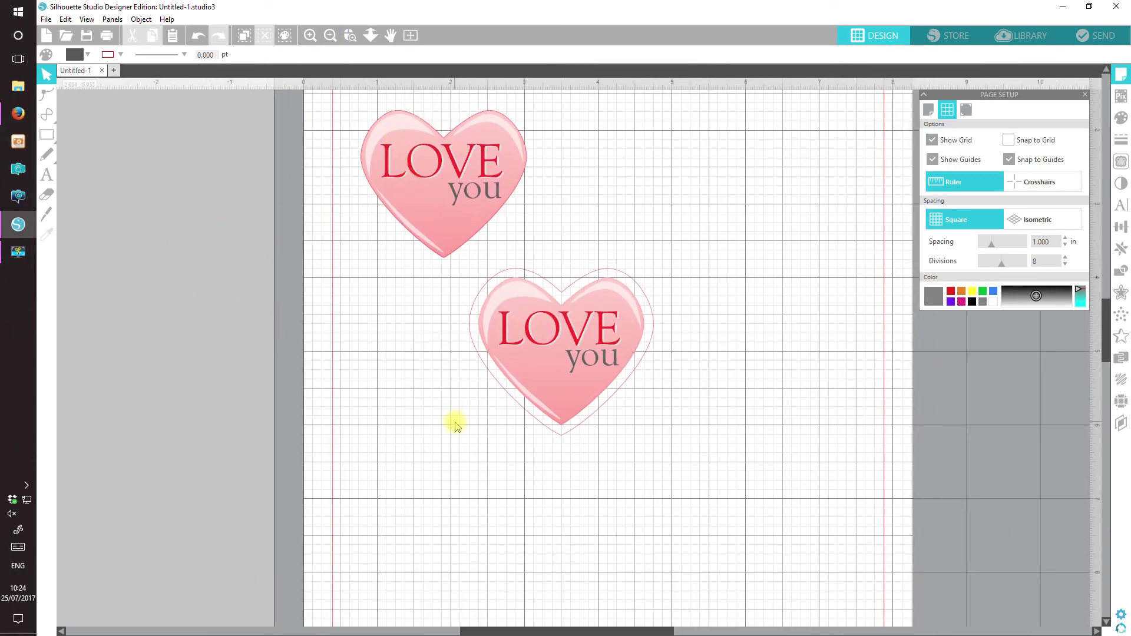